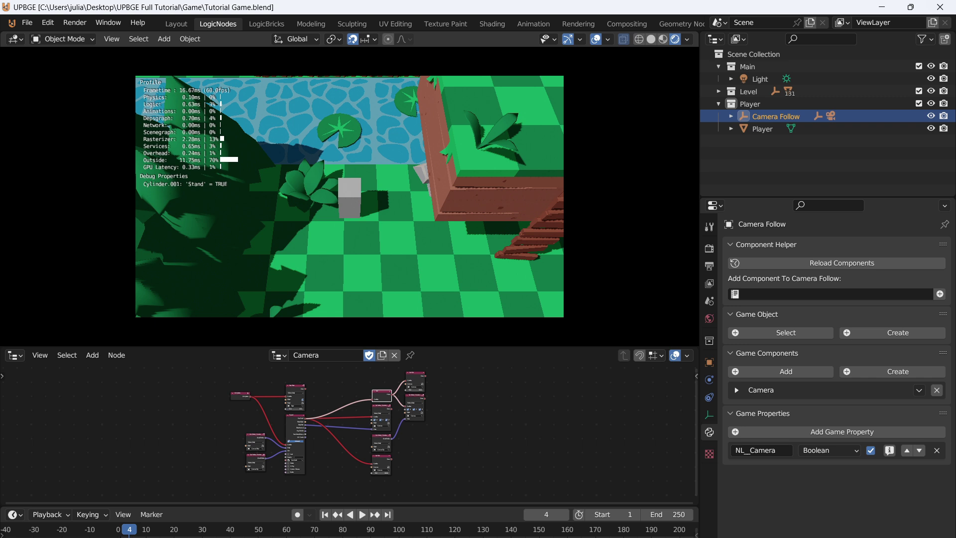
# Stop the running game and browse the UI widget nodes that can be added to the Camera logic tree.
pyautogui.press('Escape')
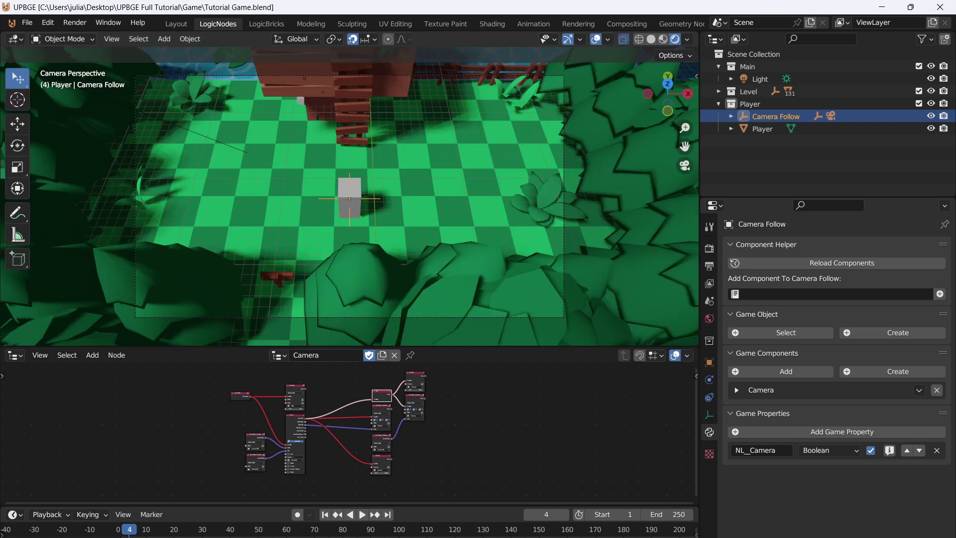
pyautogui.moveTo(348, 408); pyautogui.dragTo(356, 451, button='middle')
pyautogui.scroll(3, 348, 434)
pyautogui.moveTo(349, 399); pyautogui.dragTo(359, 464, button='middle')
pyautogui.hotkey('shift', 'a')
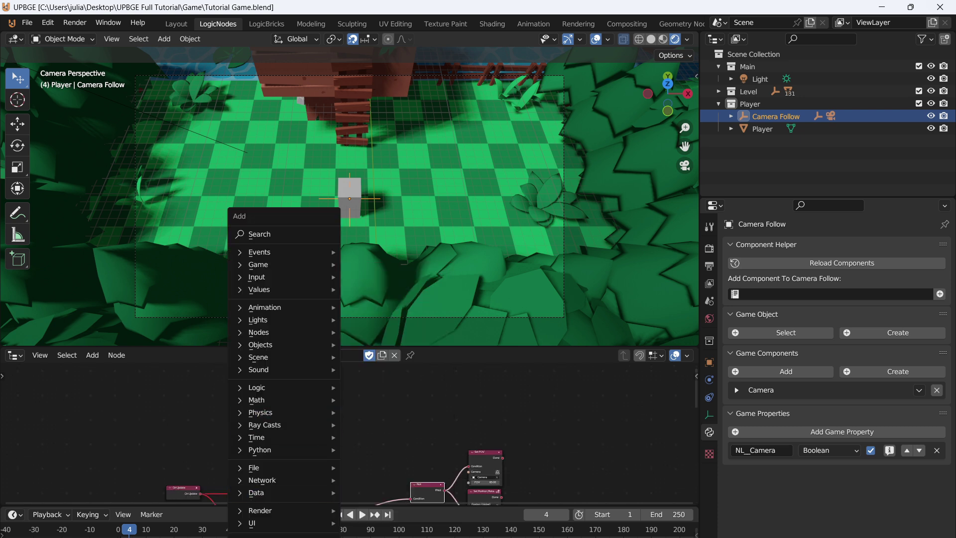
pyautogui.moveTo(284, 510)
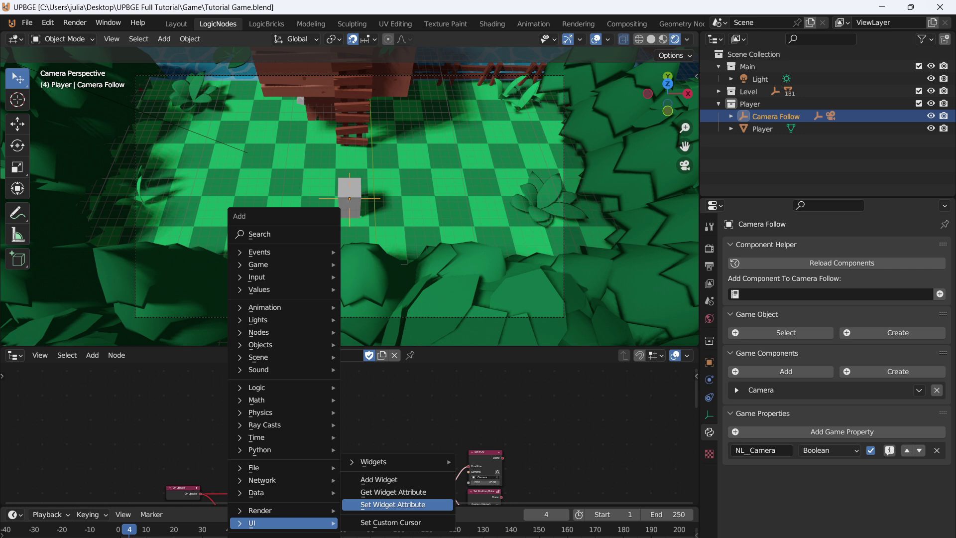
pyautogui.moveTo(393, 462)
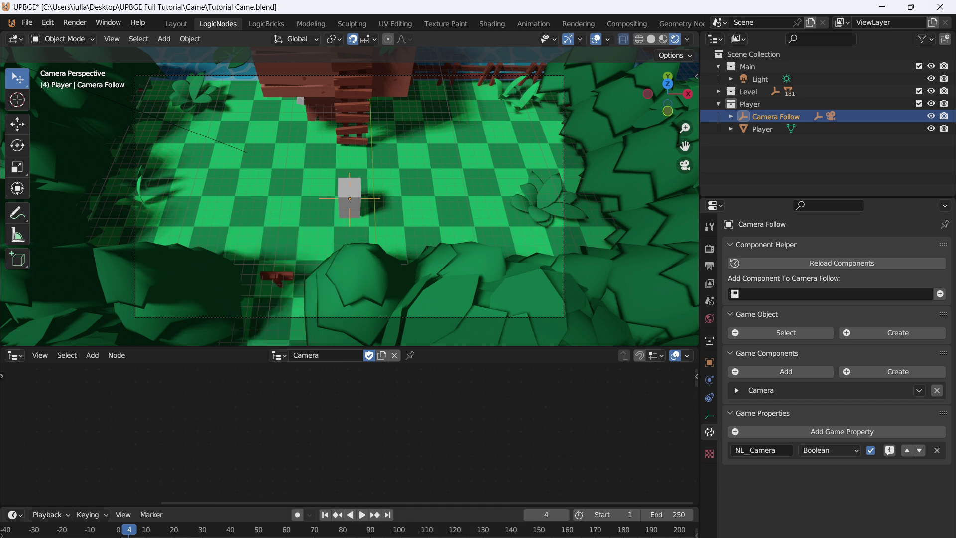
# Save the file and, in top view, add a new camera in the empty space away from the level.
pyautogui.hotkey('ctrl', 's')
pyautogui.press('KP_7')
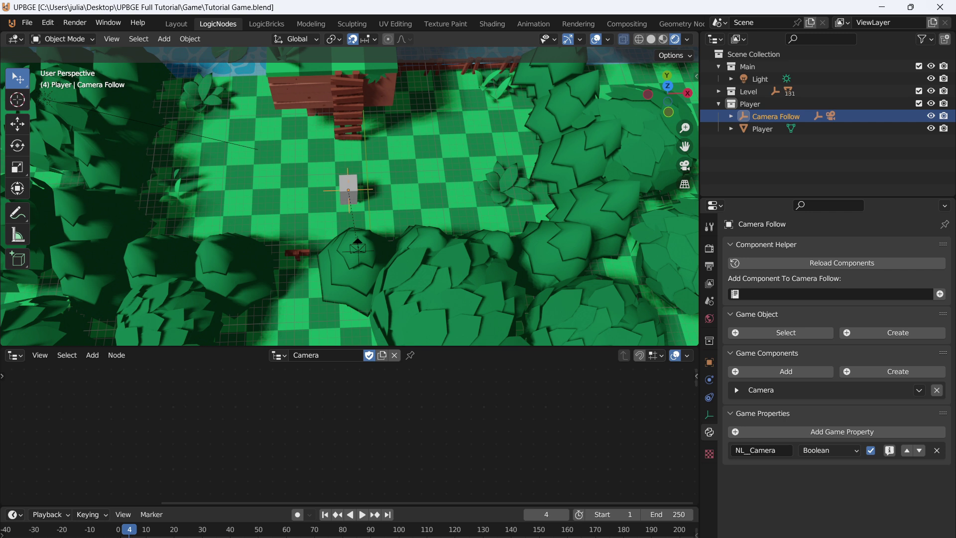
pyautogui.scroll(-9, 350, 196)
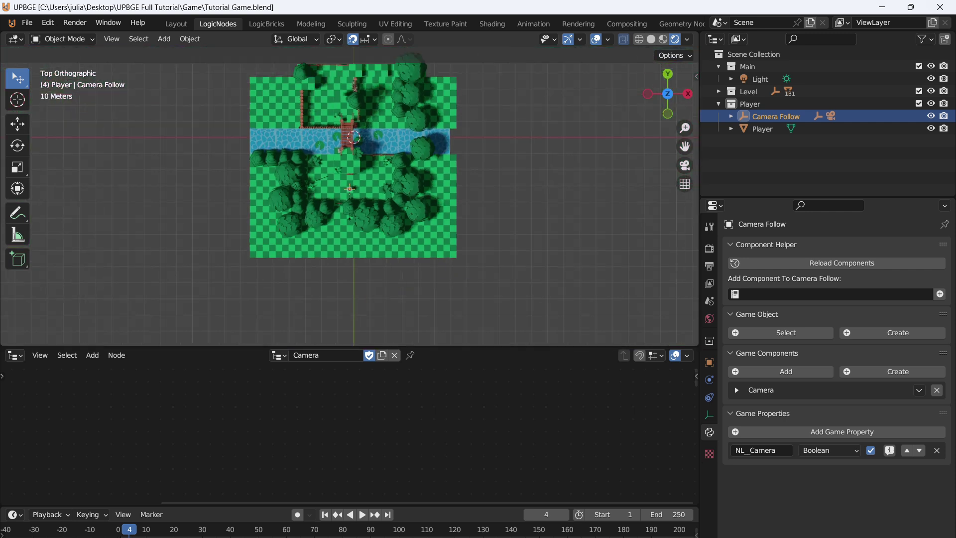
pyautogui.keyDown('shift'); pyautogui.moveTo(350, 196); pyautogui.dragTo(428, 117, button='middle'); pyautogui.keyUp('shift')
pyautogui.keyDown('shift'); pyautogui.moveTo(314, 493); pyautogui.dragTo(335, 423, button='middle'); pyautogui.keyUp('shift')
pyautogui.hotkey('shift', 'a')
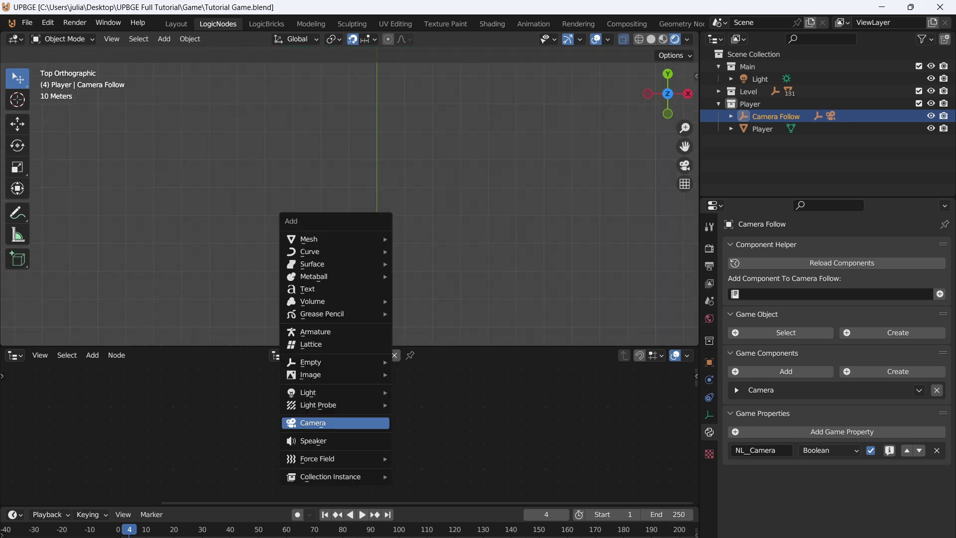
pyautogui.click(331, 423)
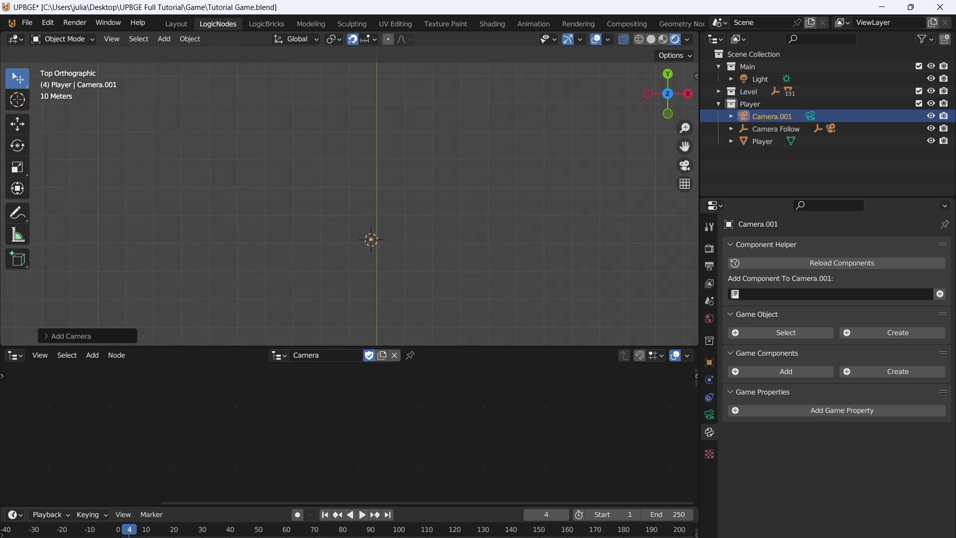
# Make the new camera the active one and raise it along its local Z axis.
pyautogui.press('ctrl+KP_0')
pyautogui.press('g')
pyautogui.press('z')
pyautogui.press('z')
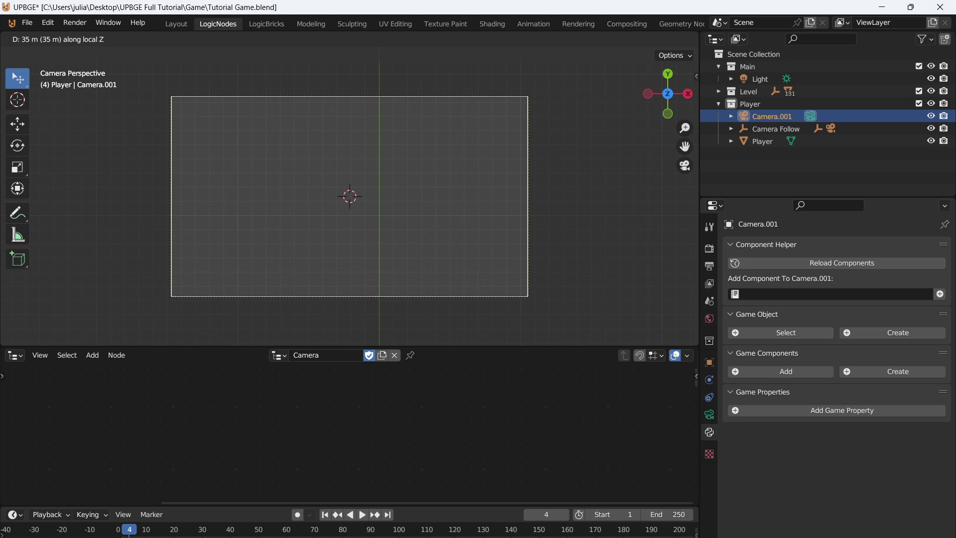
pyautogui.press('Return')
# Set the new camera's lens type to Orthographic with an orthographic scale of 20.
pyautogui.click(709, 248)
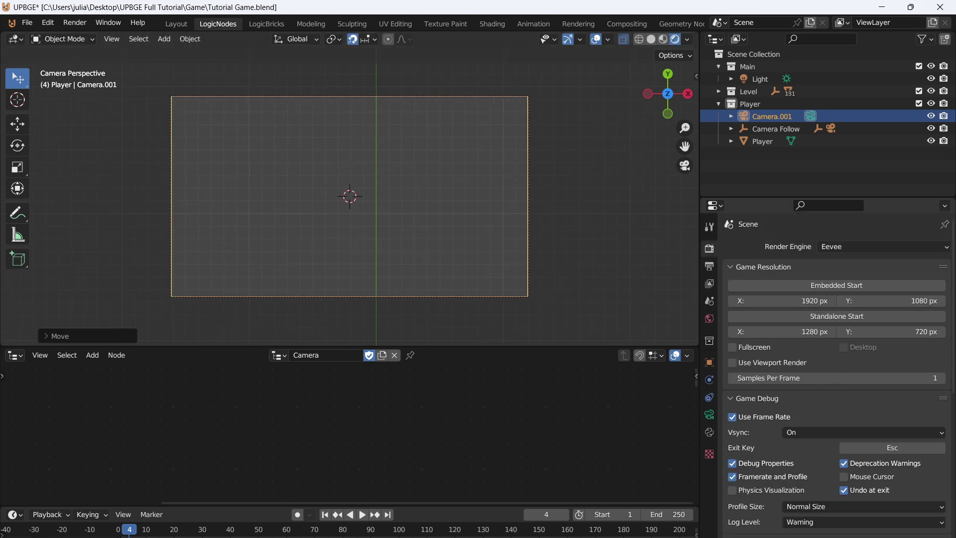
pyautogui.click(872, 321)
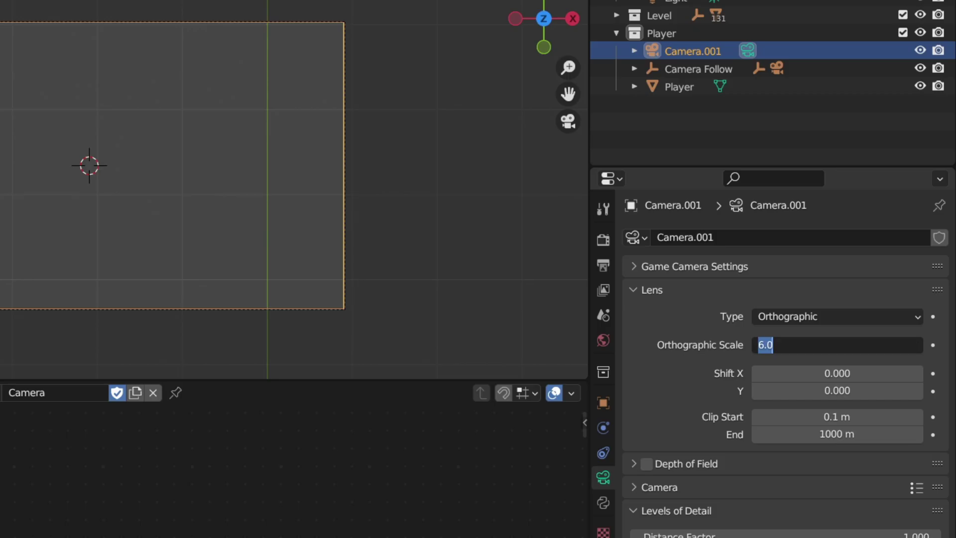
pyautogui.write('20')
pyautogui.press('Return')
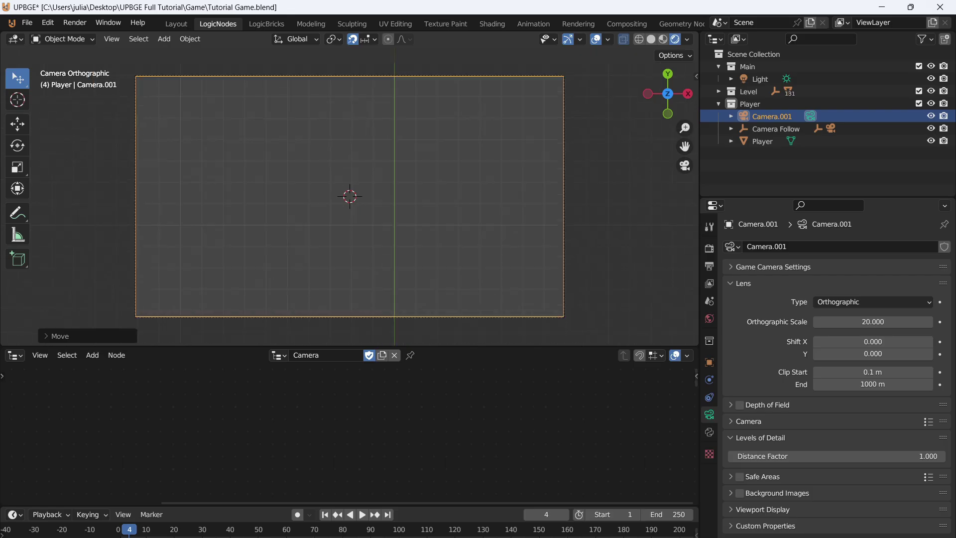
# Add a plane in front of the camera and scale it down to slightly under half its size.
pyautogui.hotkey('shift', 'a')
pyautogui.moveTo(347, 171)
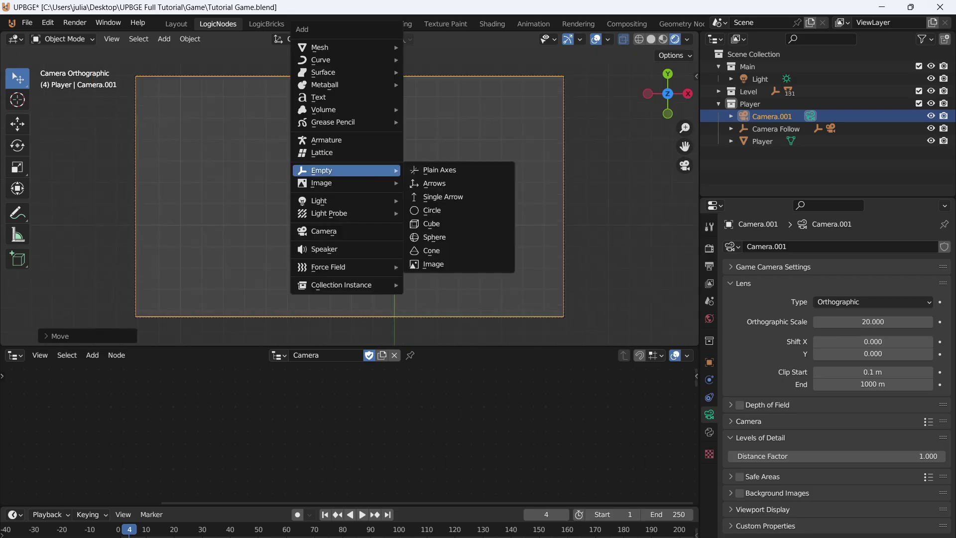
pyautogui.moveTo(347, 48)
pyautogui.click(432, 47)
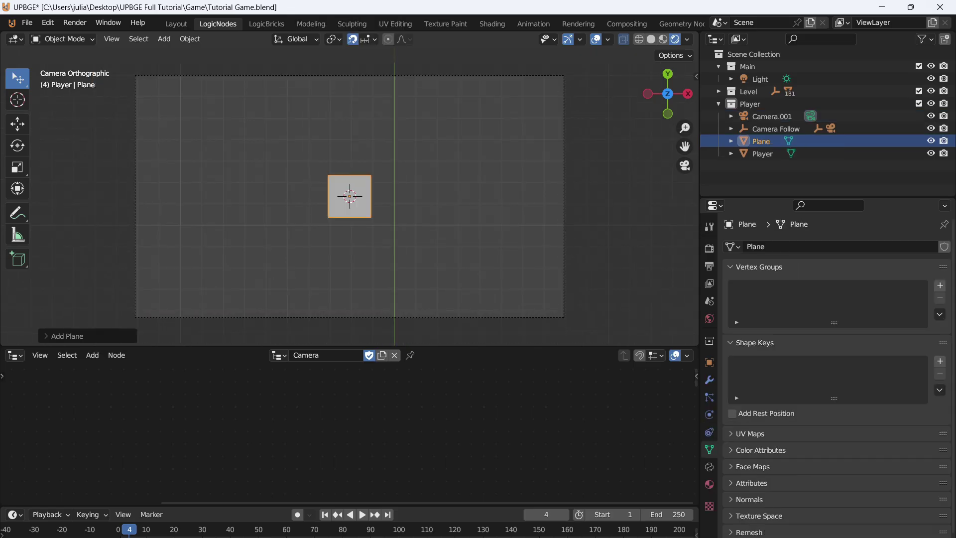
pyautogui.press('s')
pyautogui.click(390, 207)
# Move the square to the camera frame's upper-left corner and duplicate it twice along X, spaced 1 m apart, for a row of three.
pyautogui.press('g')
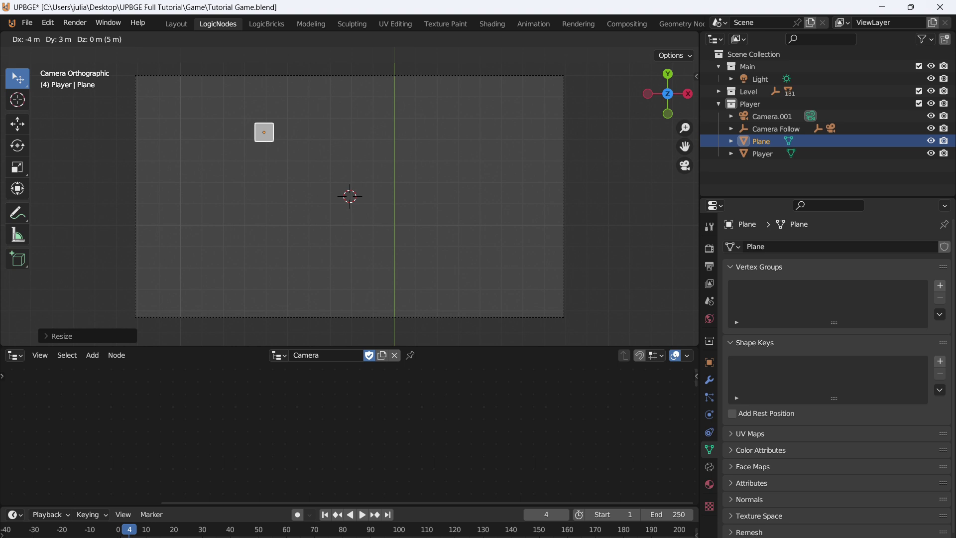
pyautogui.click(198, 100)
pyautogui.hotkey('shift', 'd')
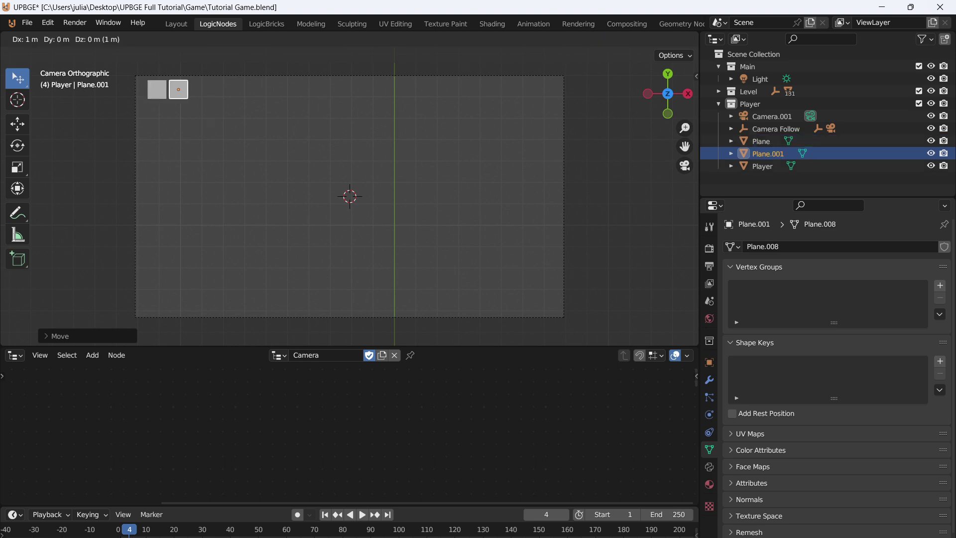
pyautogui.press('Return')
pyautogui.hotkey('shift', 'd')
pyautogui.press('Return')
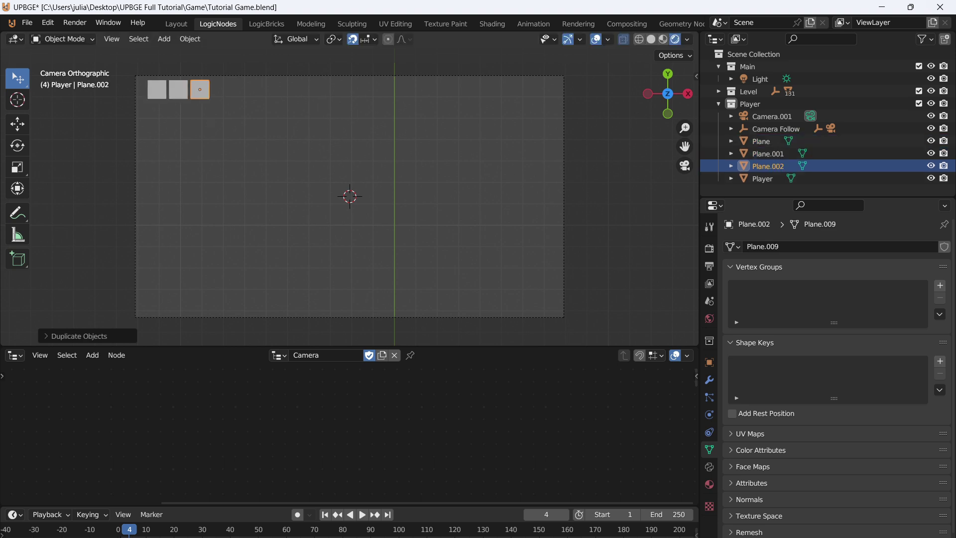
# Snap the 3D cursor to the third square of the row and add a text object there.
pyautogui.click(157, 89)
pyautogui.click(178, 90)
pyautogui.click(200, 89)
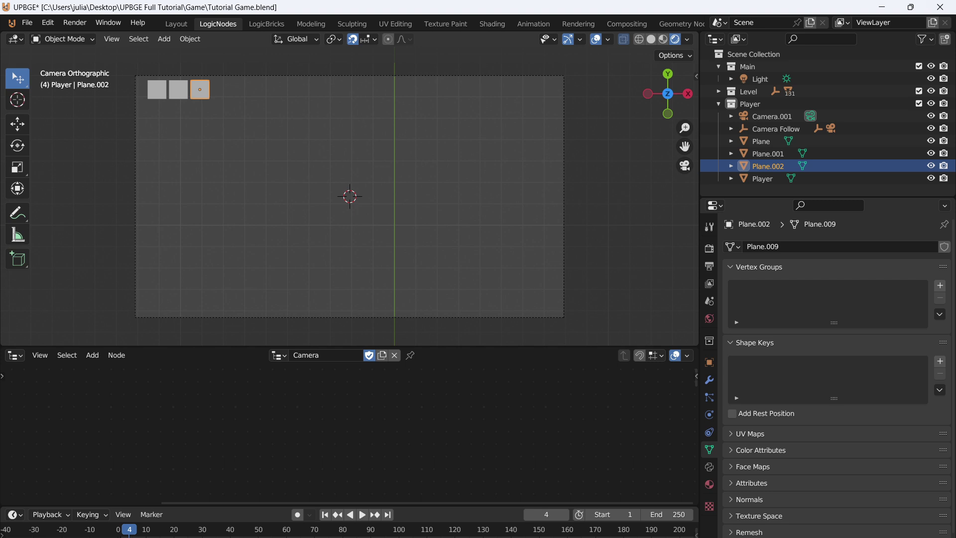
pyautogui.hotkey('shift', 's')
pyautogui.click(214, 184)
pyautogui.hotkey('shift', 'a')
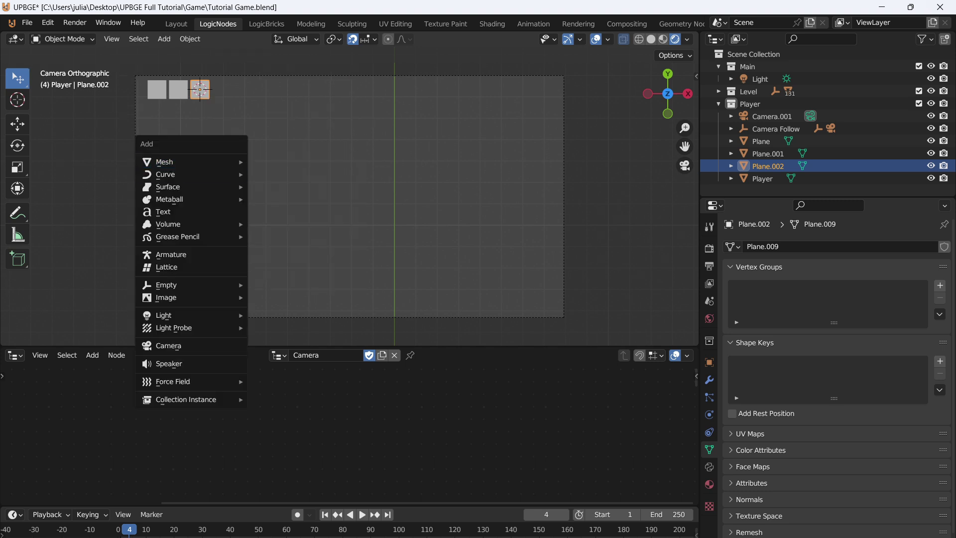
pyautogui.click(164, 211)
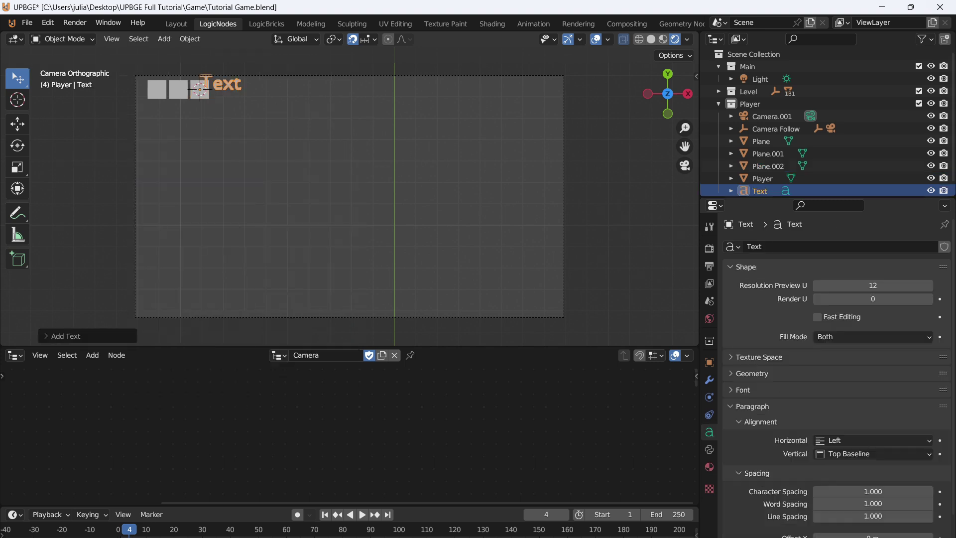
# Replace the text object's content with 0.
pyautogui.press('Tab')
pyautogui.press('BackSpace')
pyautogui.press('BackSpace')
pyautogui.press('BackSpace')
pyautogui.press('BackSpace')
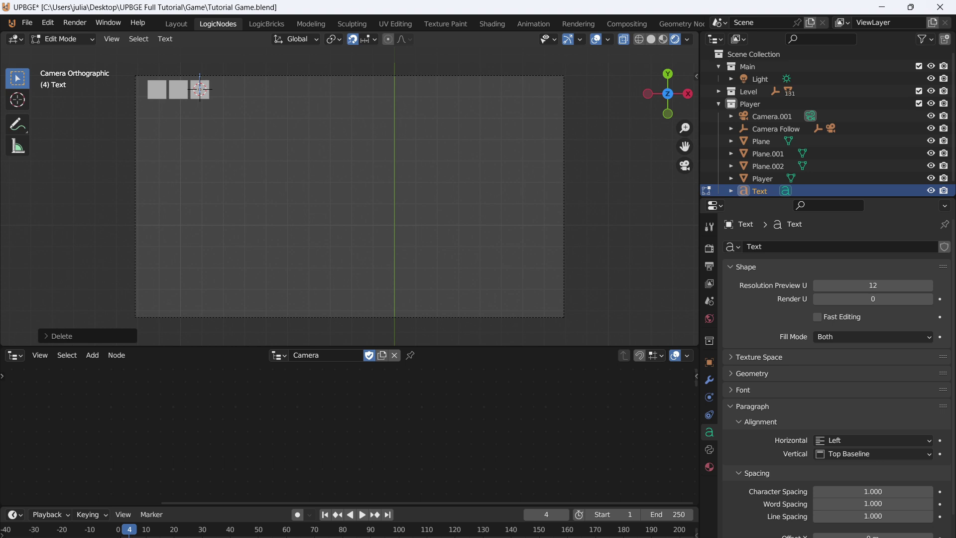
pyautogui.press('Tab')
# Set the text's horizontal alignment to Center and its vertical alignment to Middle.
pyautogui.scroll(-2, 847, 398)
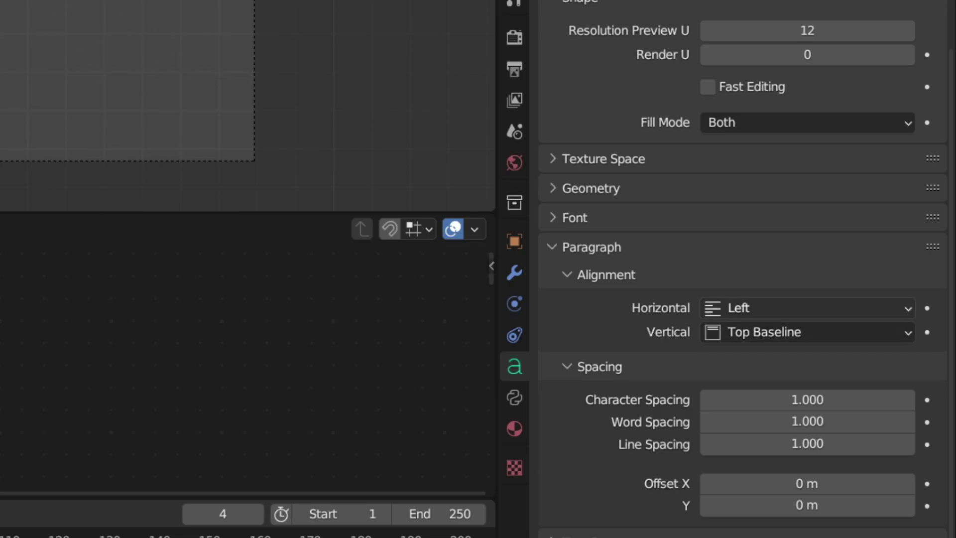
pyautogui.click(806, 307)
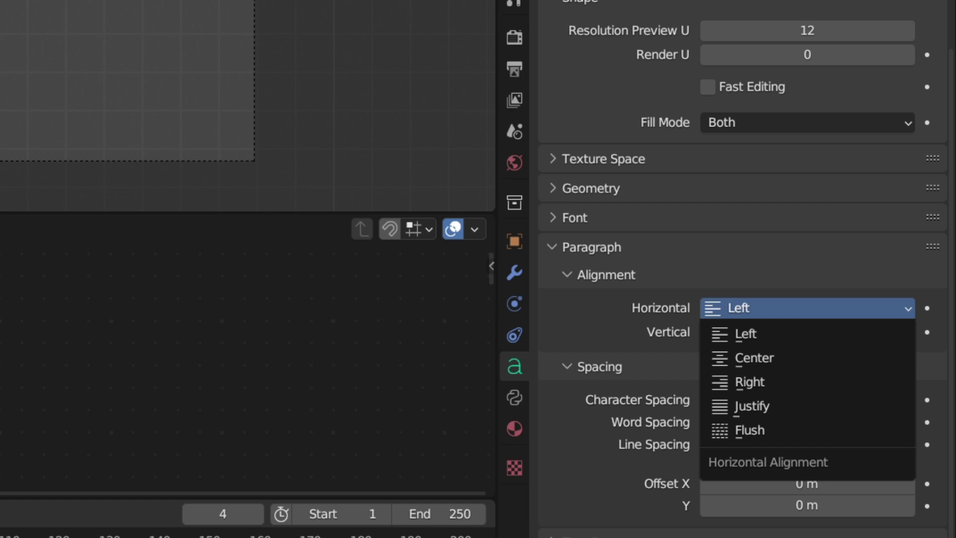
pyautogui.click(758, 357)
pyautogui.click(764, 332)
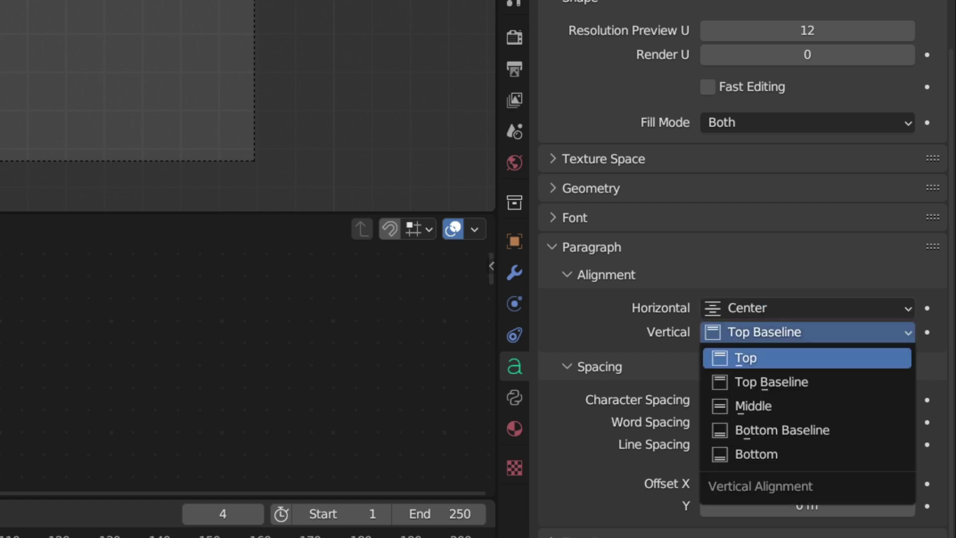
pyautogui.click(747, 404)
# Move the 0 along X to the camera frame's upper-right corner and place a duplicate 2 m to its left.
pyautogui.press('g')
pyautogui.press('x')
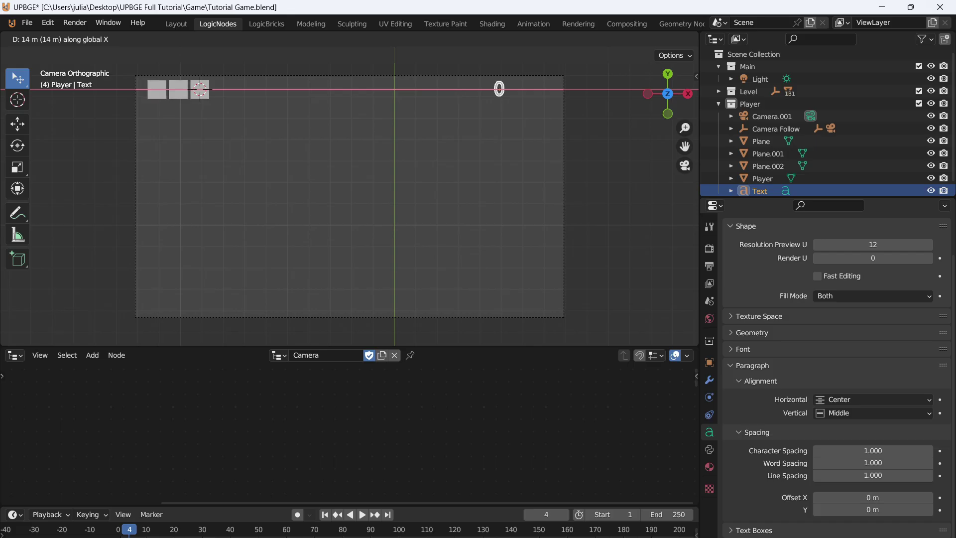
pyautogui.press('Return')
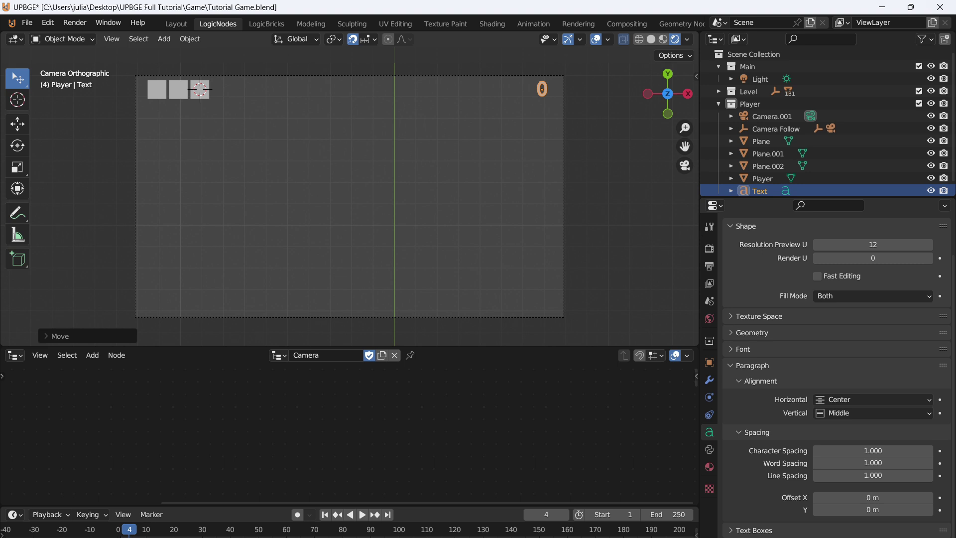
pyautogui.hotkey('shift', 'd')
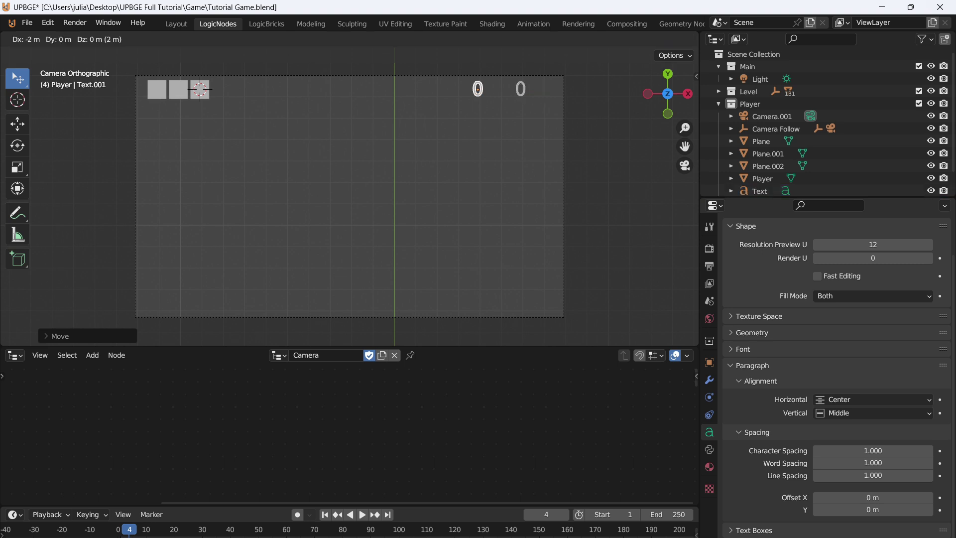
pyautogui.press('Return')
# Rename the new orthographic camera object to Hud.
pyautogui.scroll(-3, 350, 196)
pyautogui.scroll(4, 349, 196)
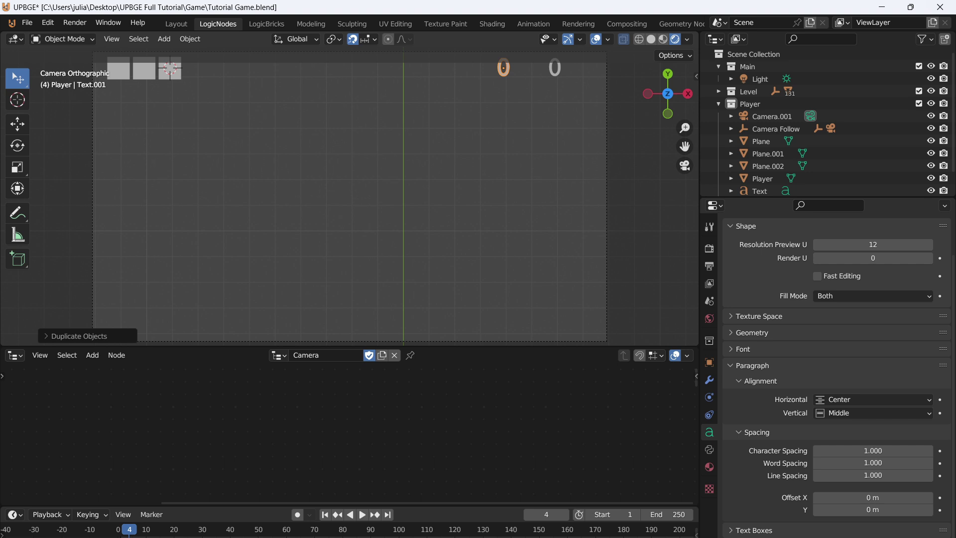
pyautogui.scroll(-1, 350, 196)
pyautogui.scroll(-1, 200, 89)
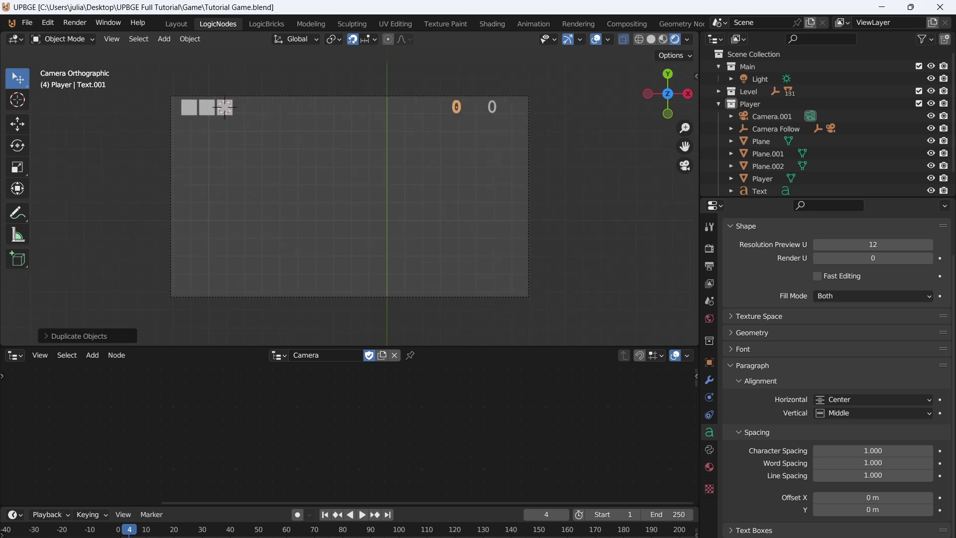
pyautogui.click(224, 106)
pyautogui.press('F2')
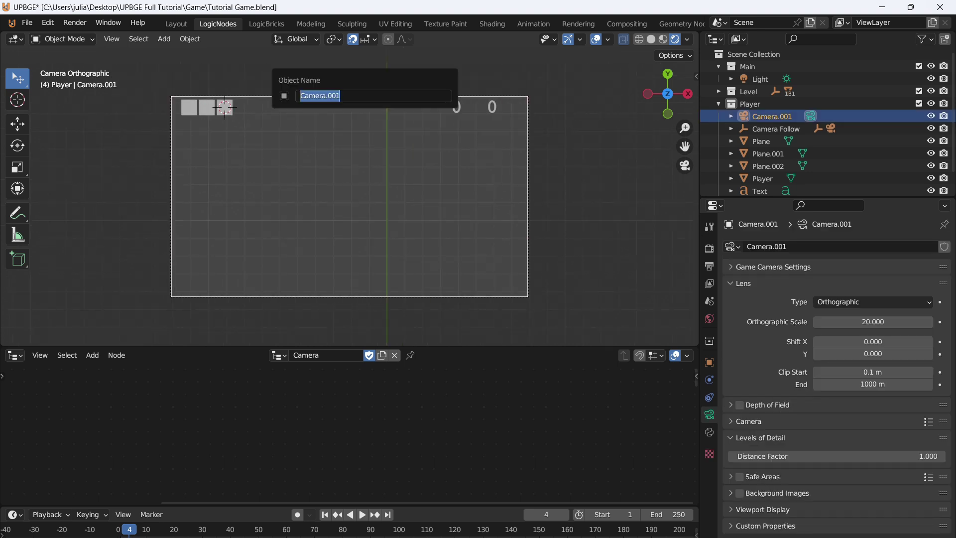
pyautogui.write('Hud')
pyautogui.press('Return')
# Select the Hud camera, the three squares and both 0 texts, and move them into a new collection named Hud.
pyautogui.moveTo(365, 170); pyautogui.dragTo(497, 172)
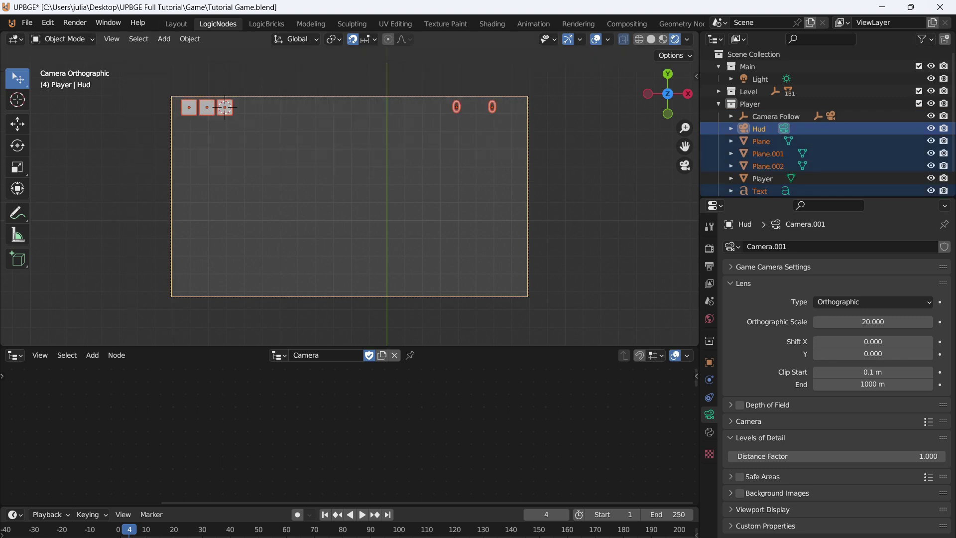
pyautogui.press('m')
pyautogui.press('Return')
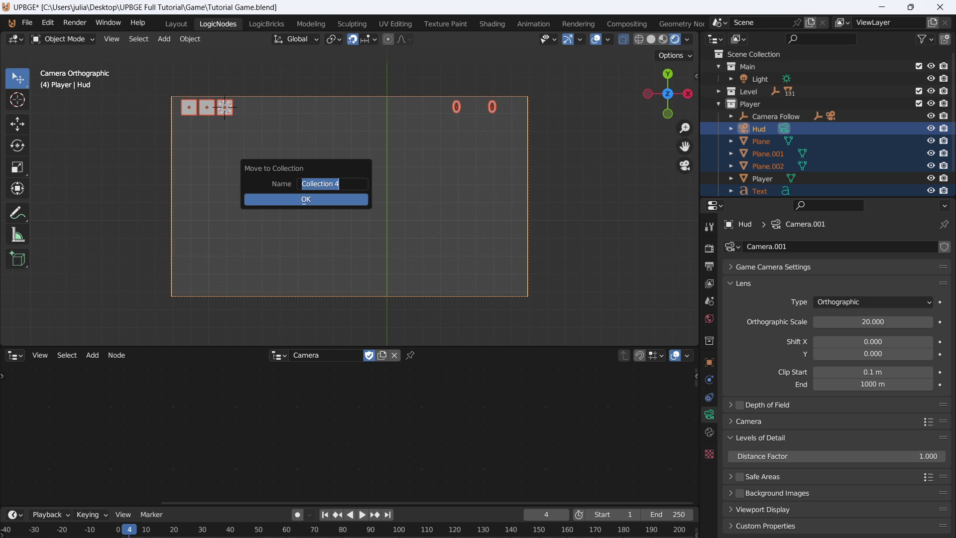
pyautogui.write('Hud')
pyautogui.press('Return')
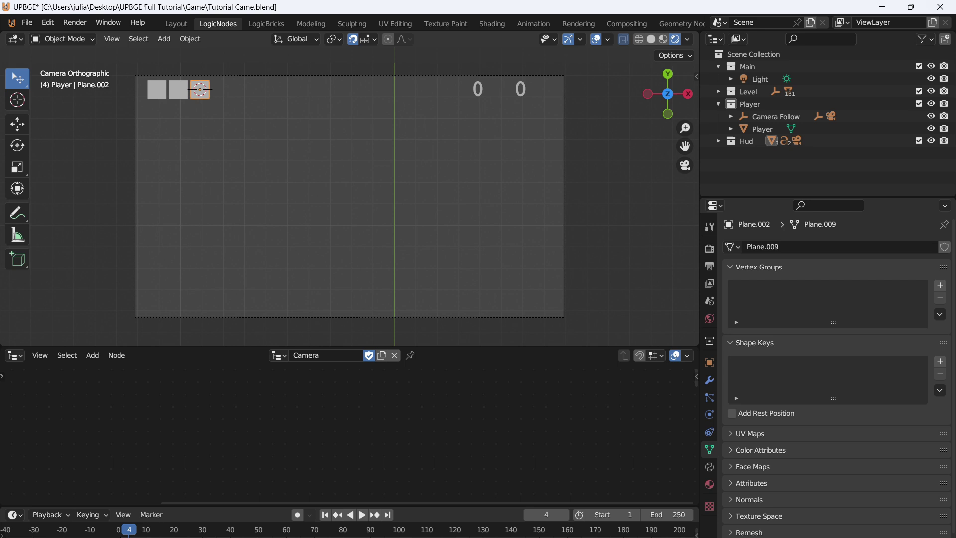
# Assign the material Material.002 to the left 0 text.
pyautogui.click(478, 89)
pyautogui.scroll(-2, 871, 441)
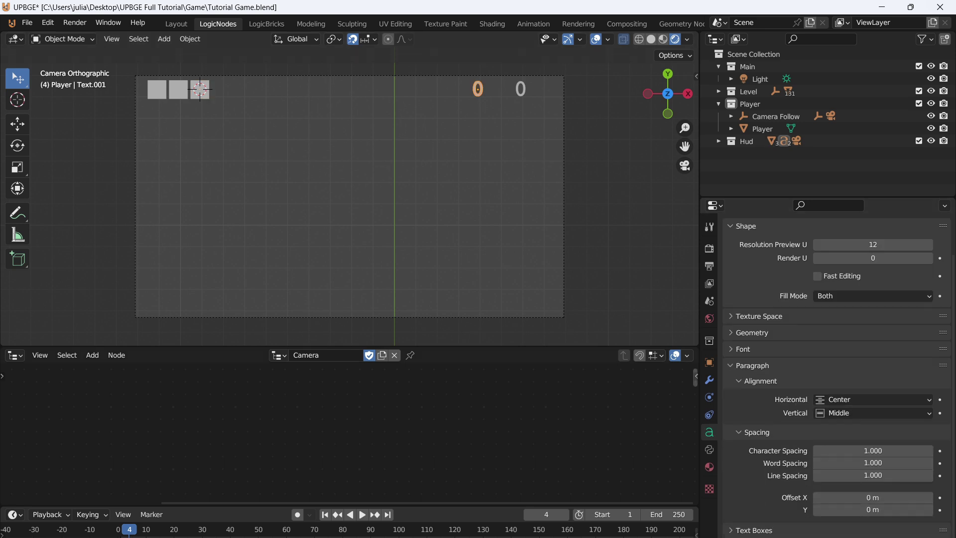
pyautogui.click(709, 466)
pyautogui.click(732, 298)
pyautogui.click(747, 339)
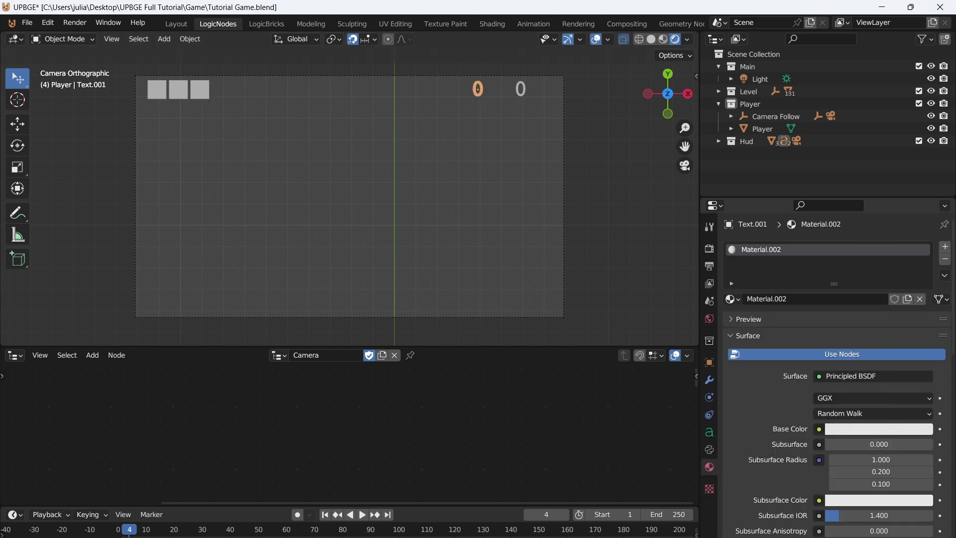
# Switch the left 0 text's material surface to Emission, and assign Material.002 to the right 0 text.
pyautogui.click(851, 376)
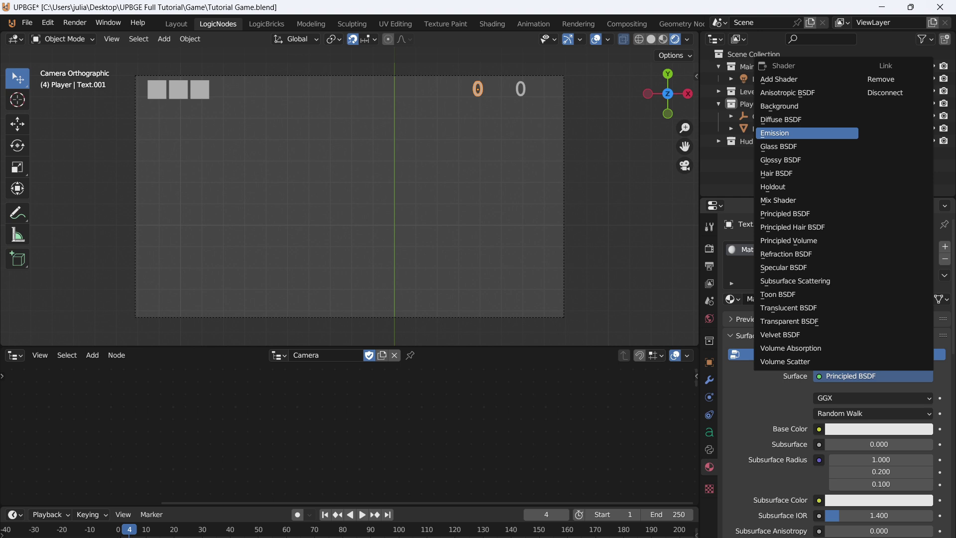
pyautogui.click(796, 133)
pyautogui.press('p')
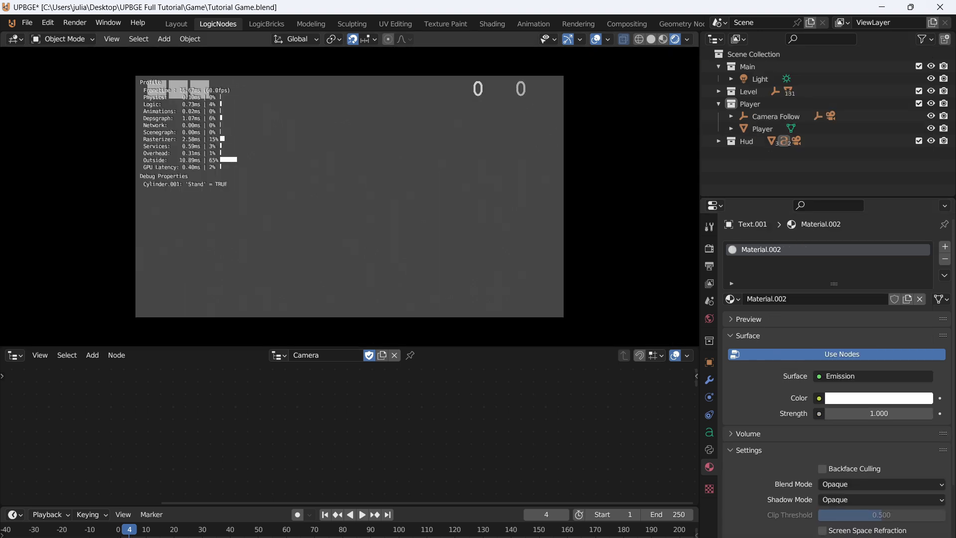
pyautogui.press('Escape')
pyautogui.click(520, 88)
pyautogui.click(732, 299)
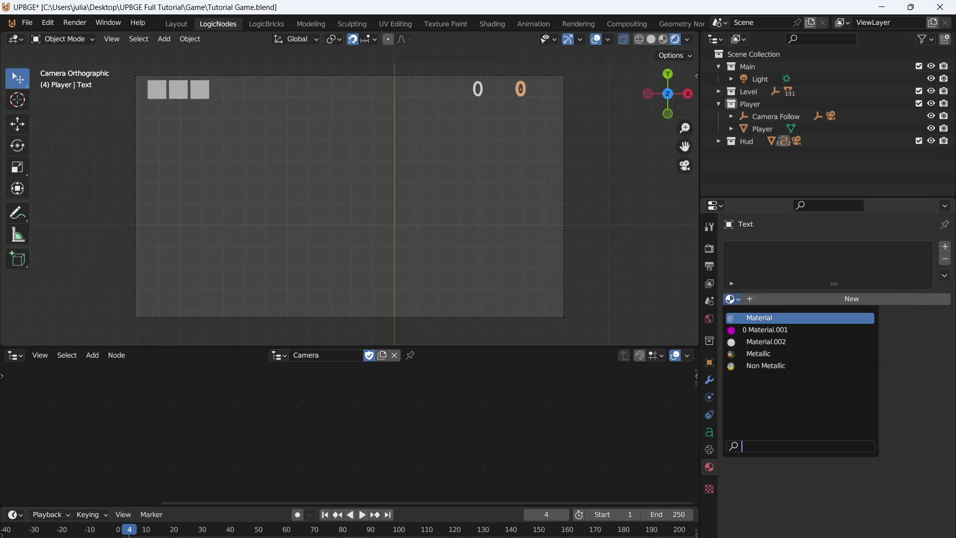
# Give the square nearest the middle of the row of three a new material with an Emission surface in red.
pyautogui.click(199, 90)
pyautogui.click(851, 299)
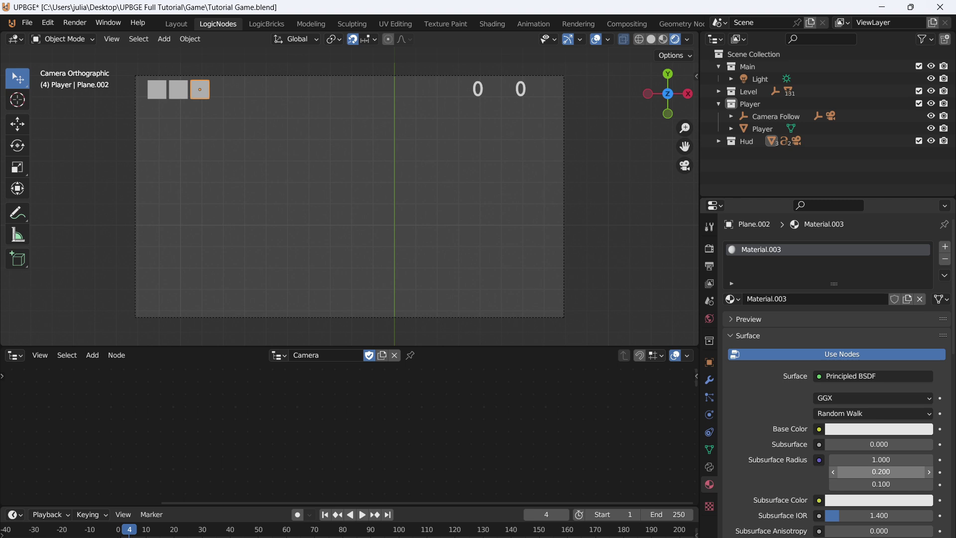
pyautogui.click(879, 429)
pyautogui.click(866, 343)
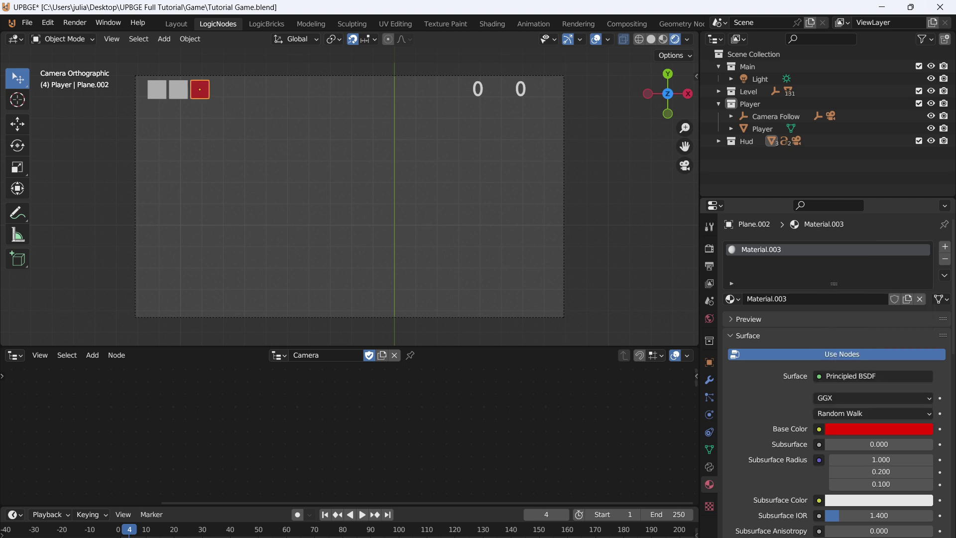
pyautogui.click(874, 376)
pyautogui.click(776, 131)
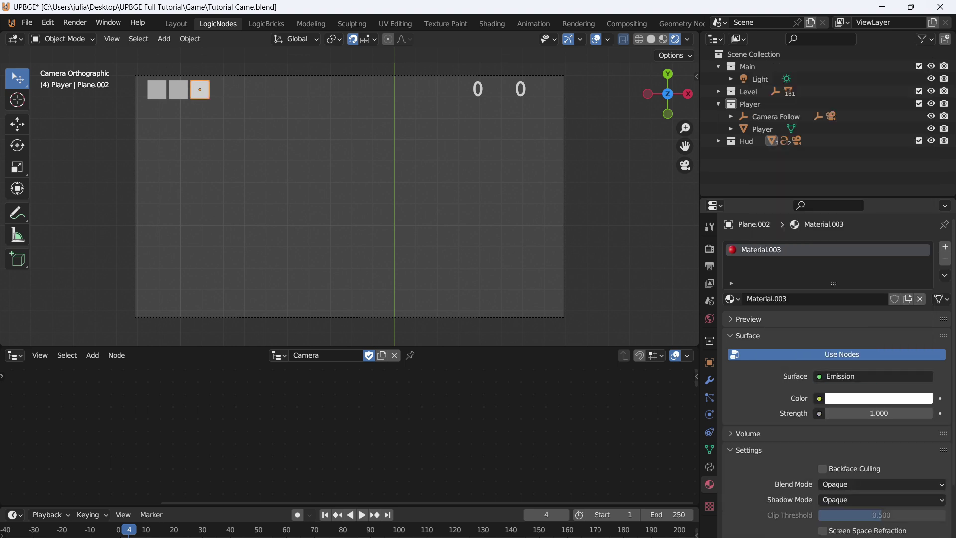
pyautogui.click(879, 398)
pyautogui.click(867, 305)
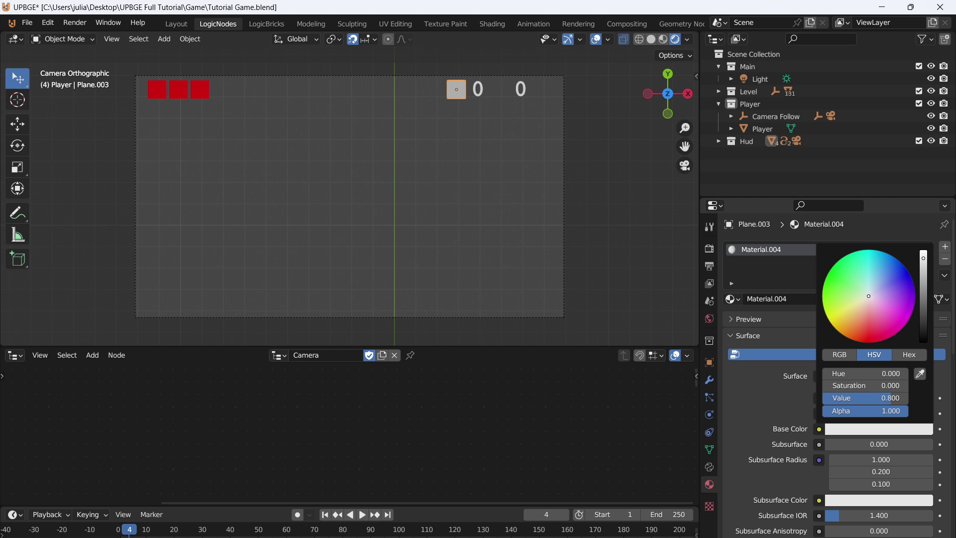
# Colour the square beside the left 0 golden yellow, and duplicate it beside the right 0 in grey-blue.
pyautogui.click(841, 333)
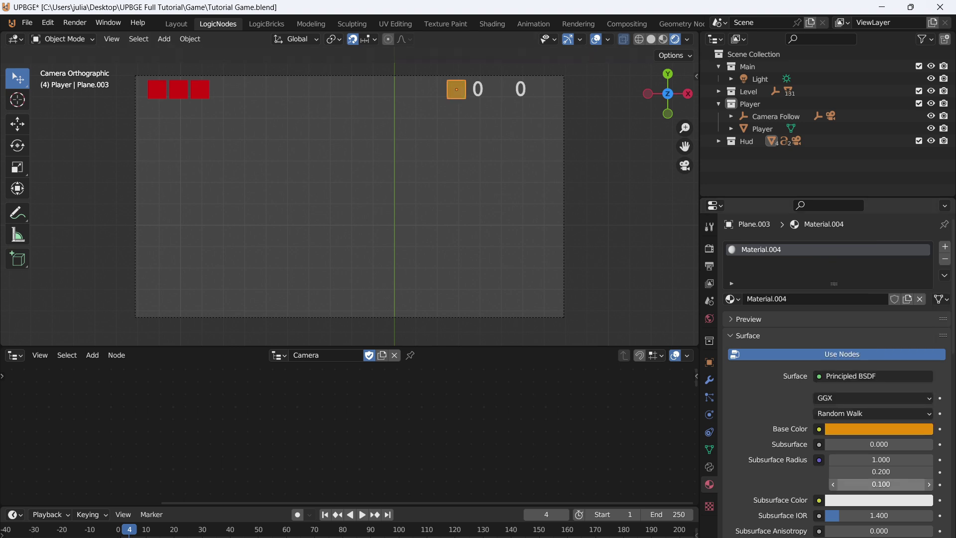
pyautogui.click(498, 89)
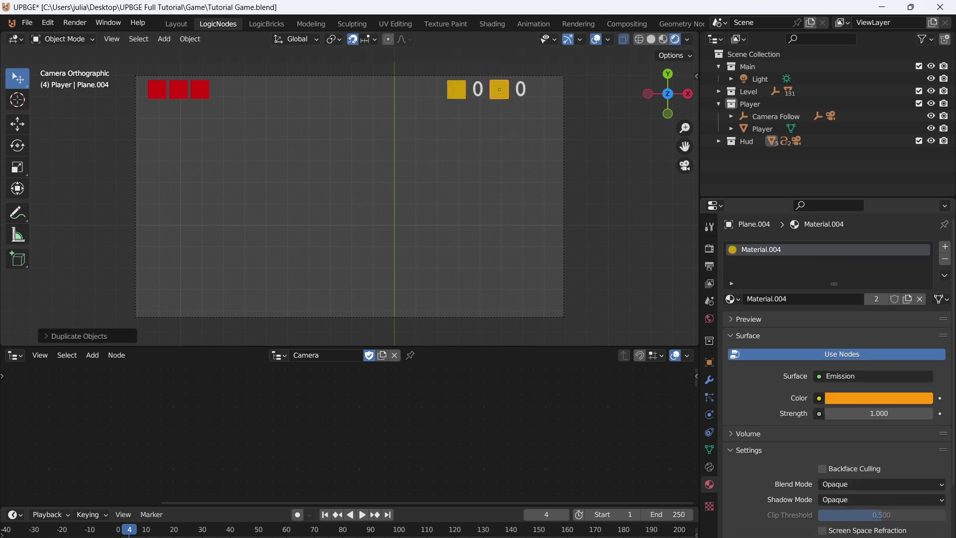
pyautogui.click(879, 398)
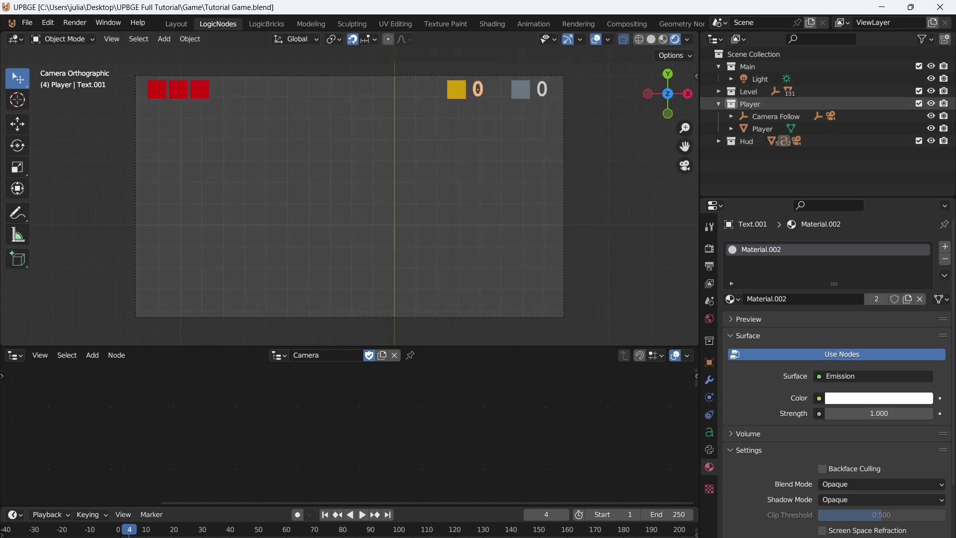
# Open the Logic Bricks Editor for the player's perspective Camera and add an Always sensor.
pyautogui.click(831, 116)
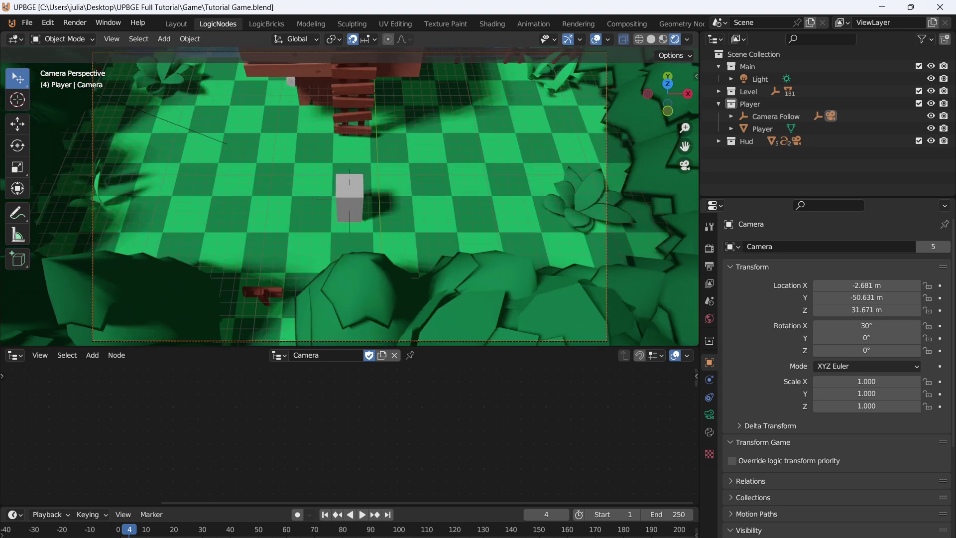
pyautogui.scroll(-1, 349, 196)
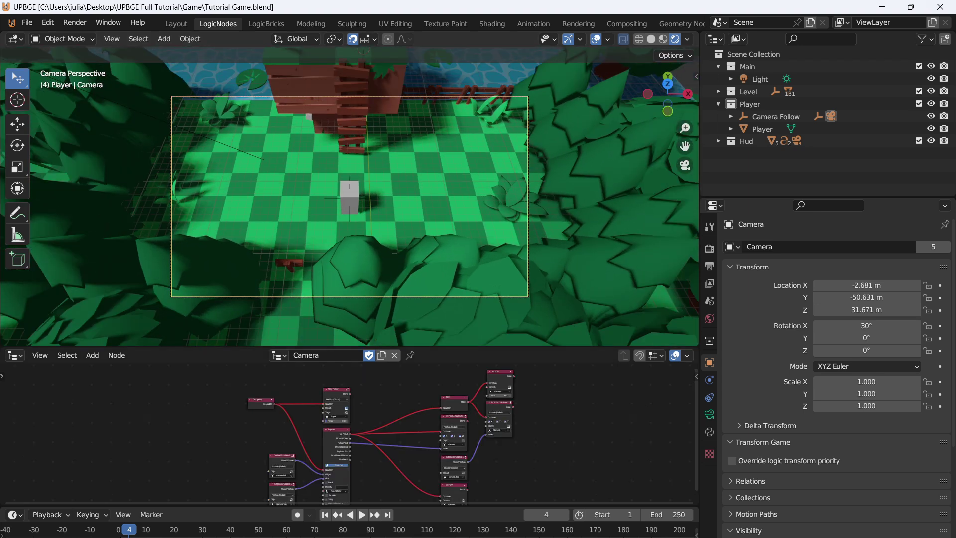
pyautogui.click(15, 355)
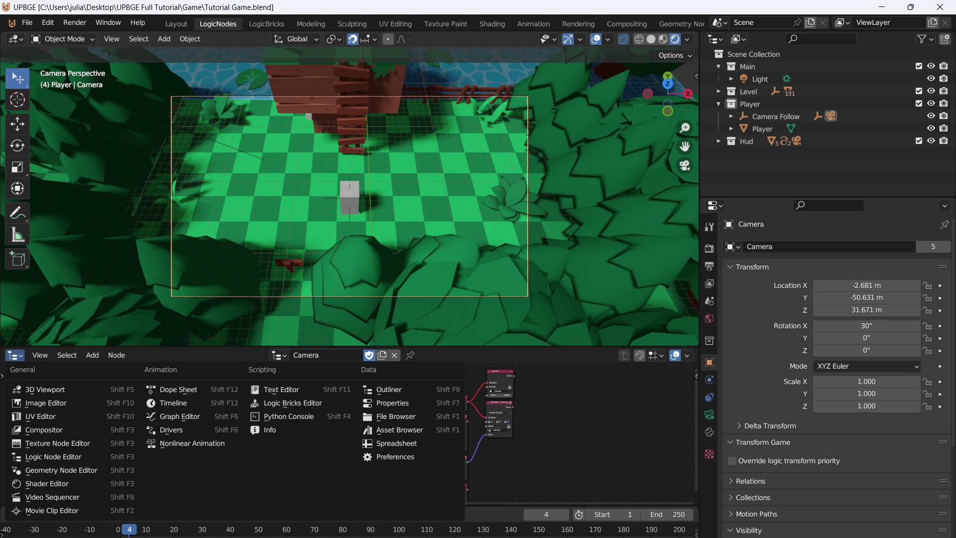
pyautogui.click(293, 403)
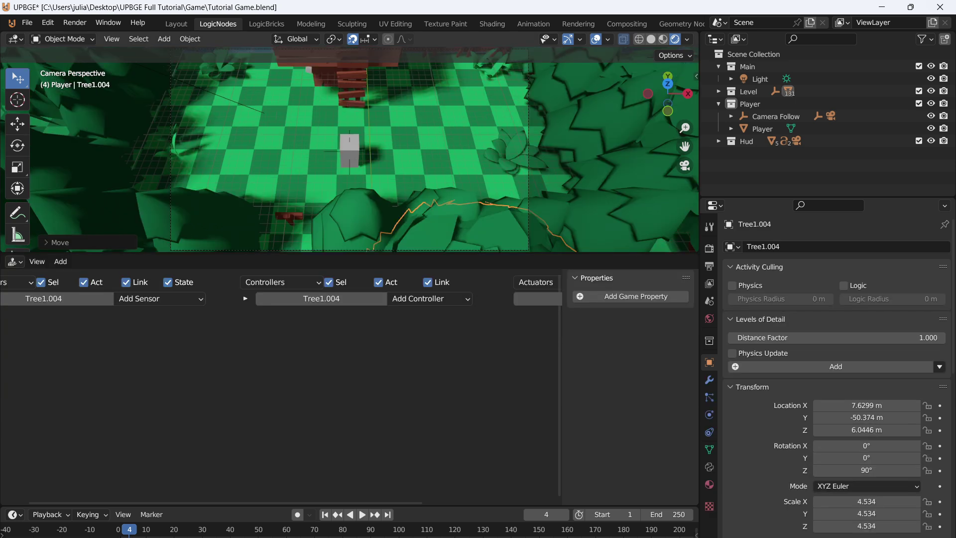
pyautogui.click(171, 224)
pyautogui.click(153, 293)
pyautogui.click(148, 329)
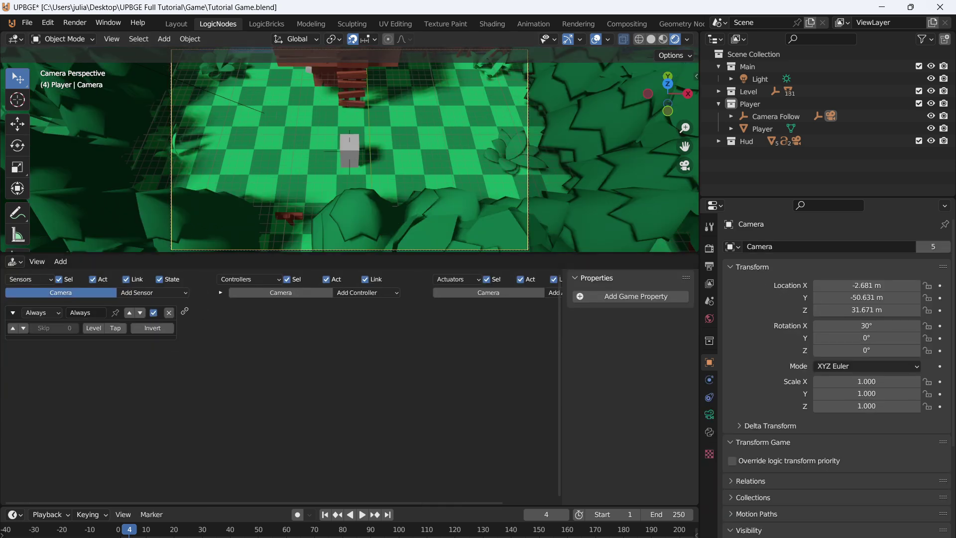
# Add a Collection actuator in Add Overlay Collection mode to the Camera and link it to the Always sensor through an And controller.
pyautogui.keyDown('ctrl'); pyautogui.hscroll(3, 448, 398); pyautogui.keyUp('ctrl')
pyautogui.click(518, 292)
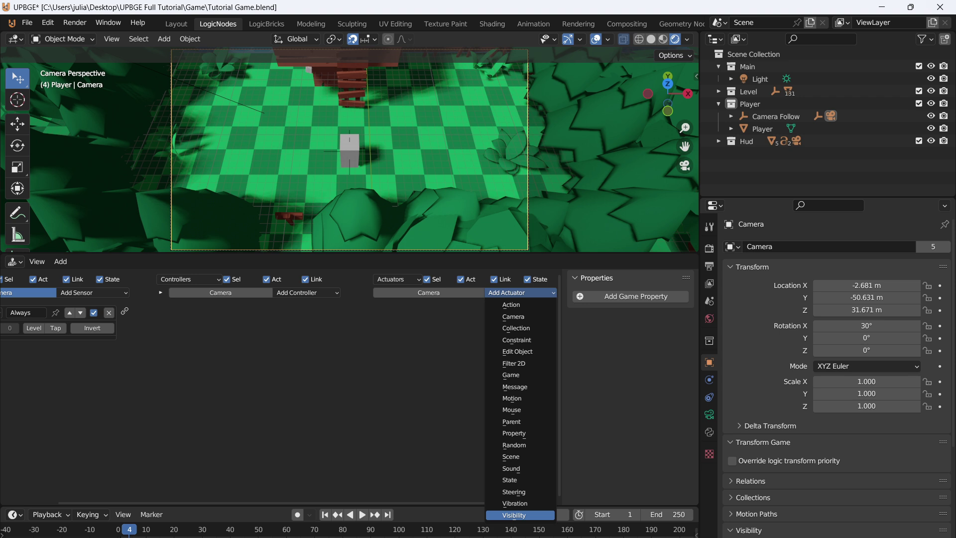
pyautogui.click(516, 328)
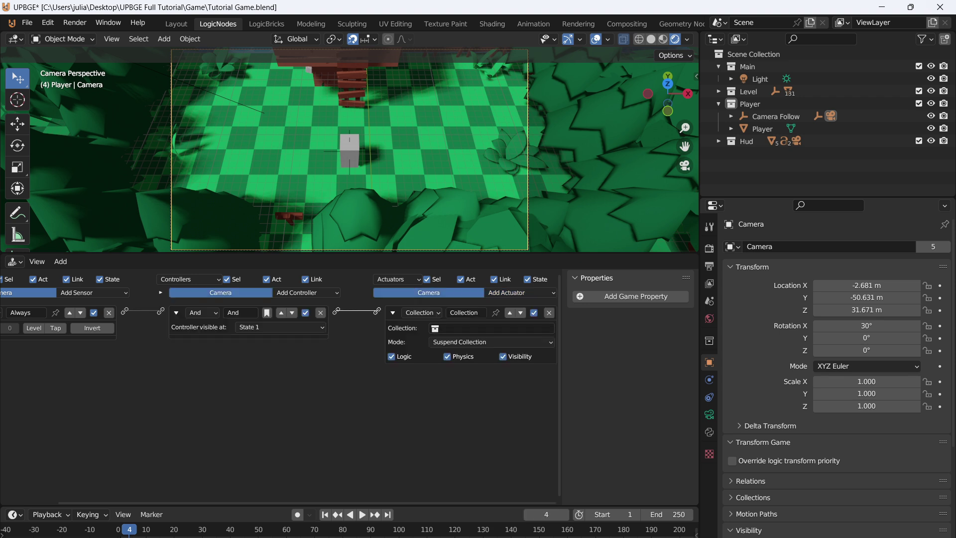
pyautogui.click(490, 342)
pyautogui.click(491, 378)
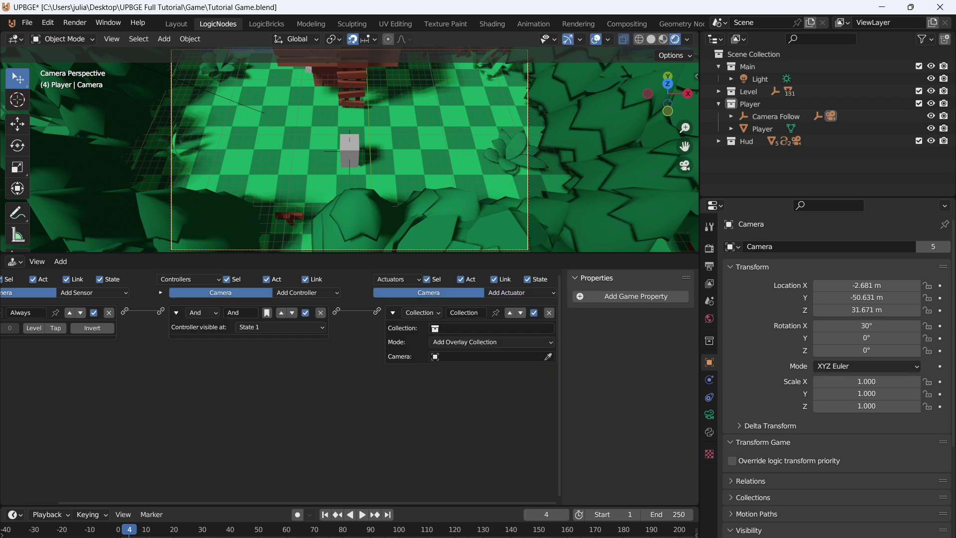
# Set the Collection actuator's camera to Hud and its collection to Hud.
pyautogui.click(488, 357)
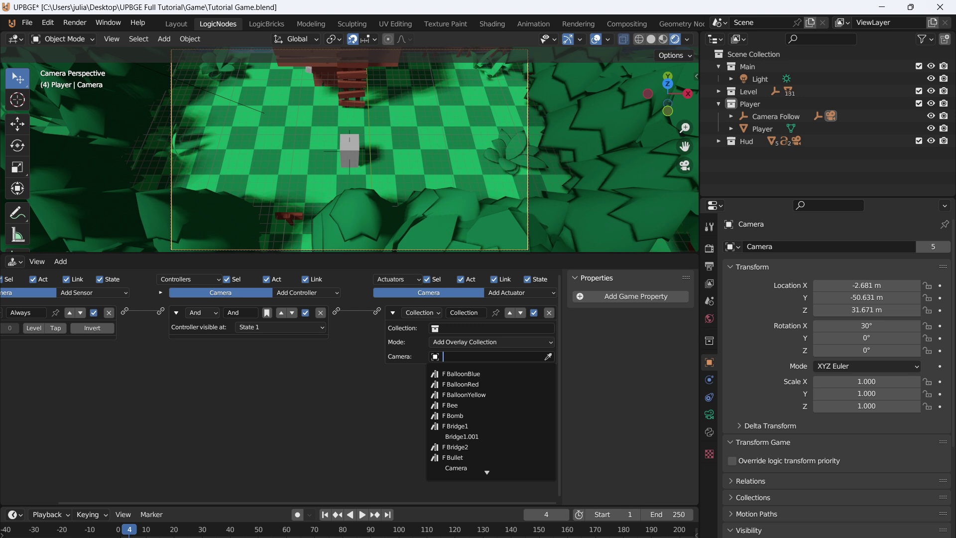
pyautogui.write('hu')
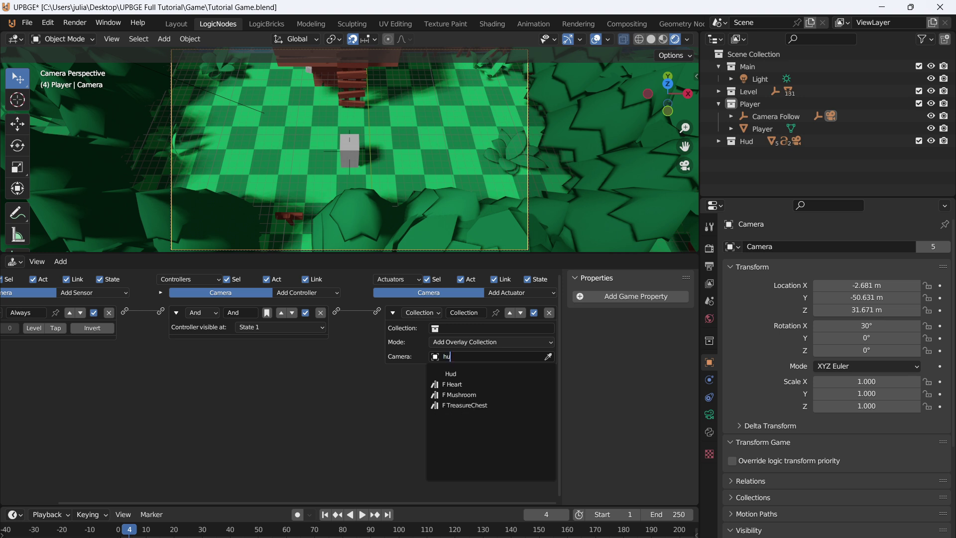
pyautogui.click(451, 374)
pyautogui.click(491, 328)
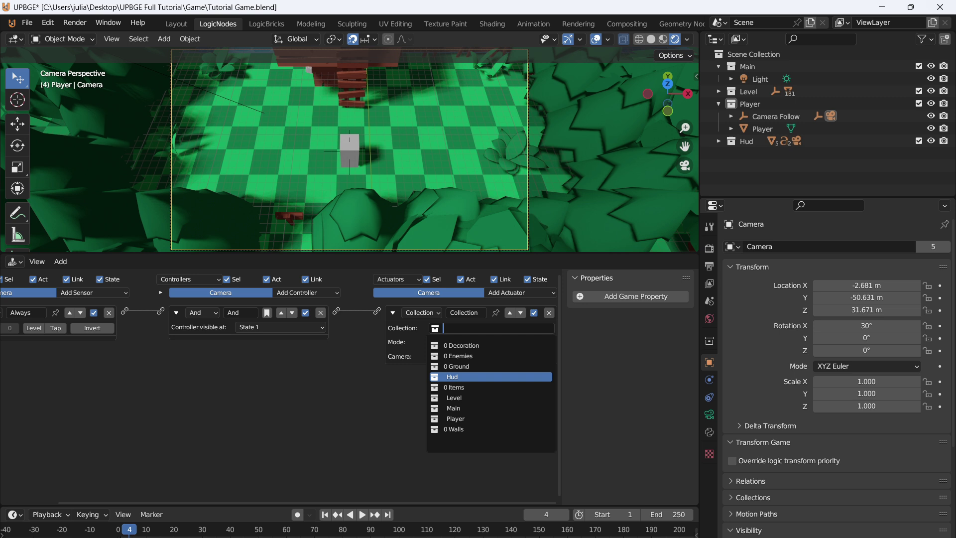
pyautogui.click(452, 376)
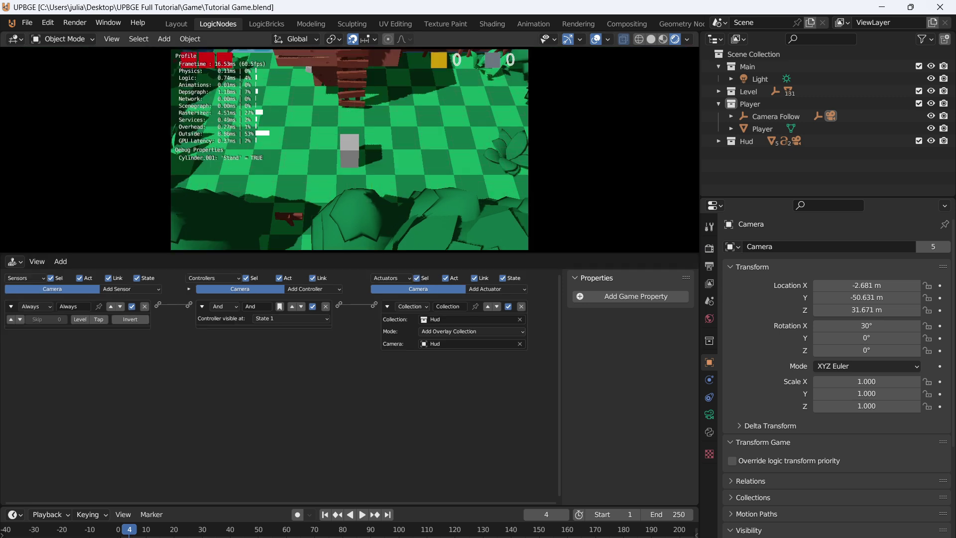
# Move the player around in the running game to check the Hud overlay, and end the game.
pyautogui.press('w')
pyautogui.press('d')
pyautogui.press('a')
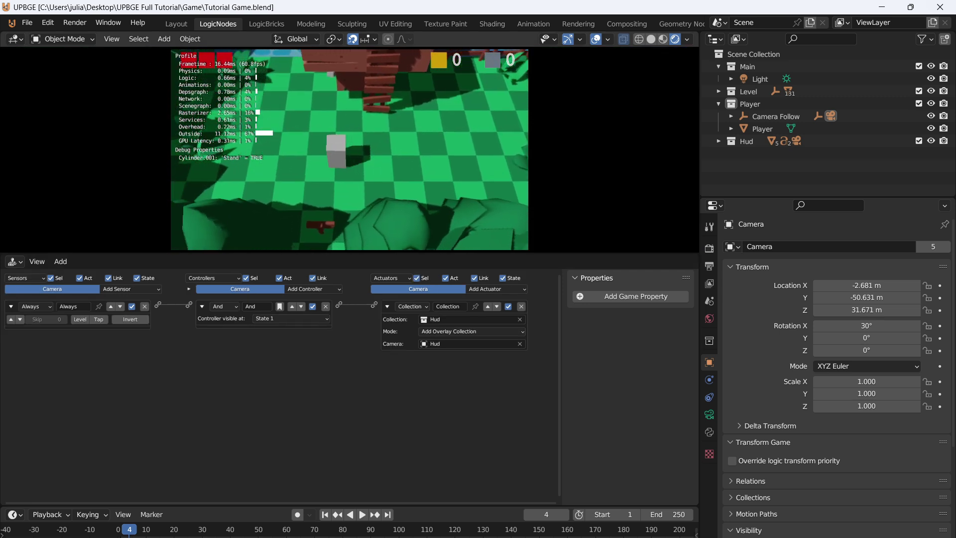
pyautogui.press('d')
pyautogui.press('Escape')
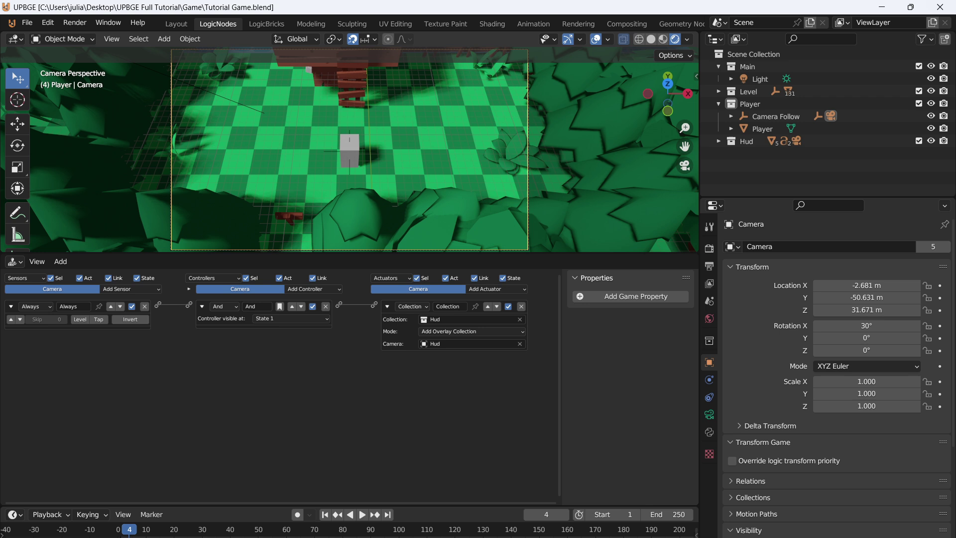
# Switch to the Layout workspace and place the Coin asset in the level.
pyautogui.scroll(-1, 349, 149)
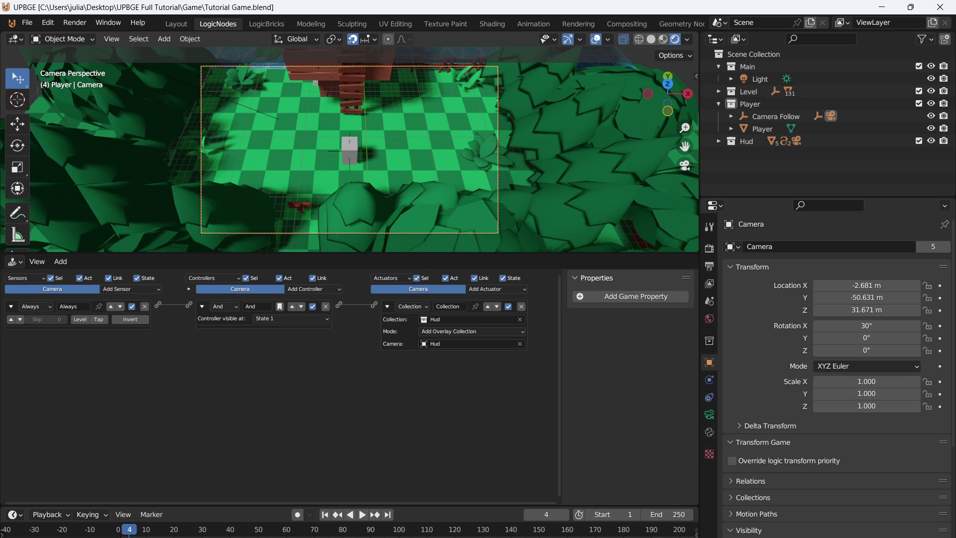
pyautogui.click(175, 23)
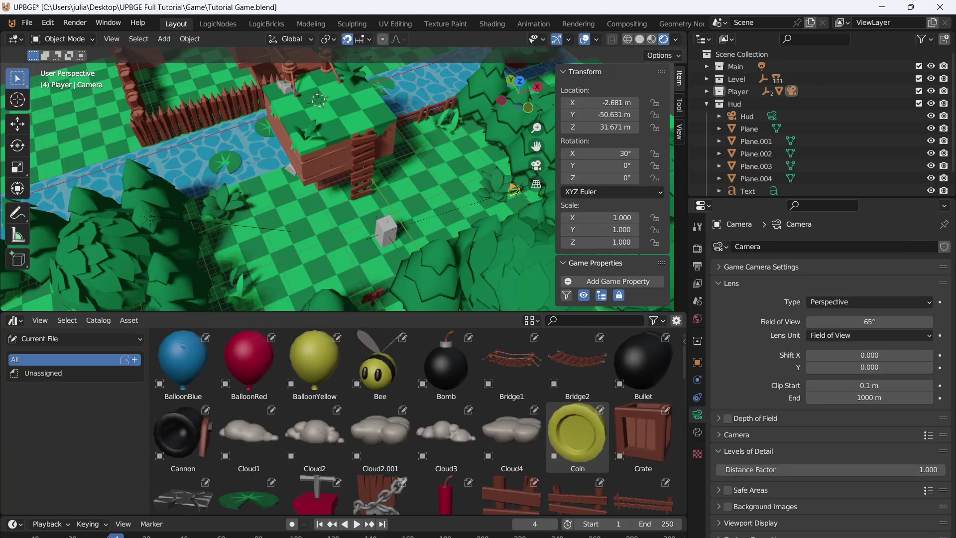
pyautogui.moveTo(577, 436); pyautogui.dragTo(311, 238)
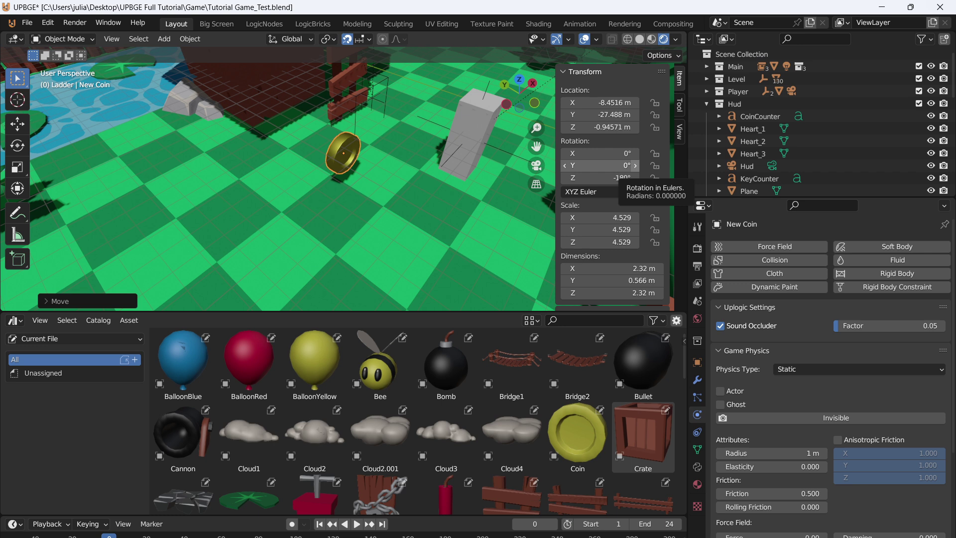
# Add a Collision sensor to New Coin in the logic bricks, with its property set to Player.
pyautogui.click(313, 24)
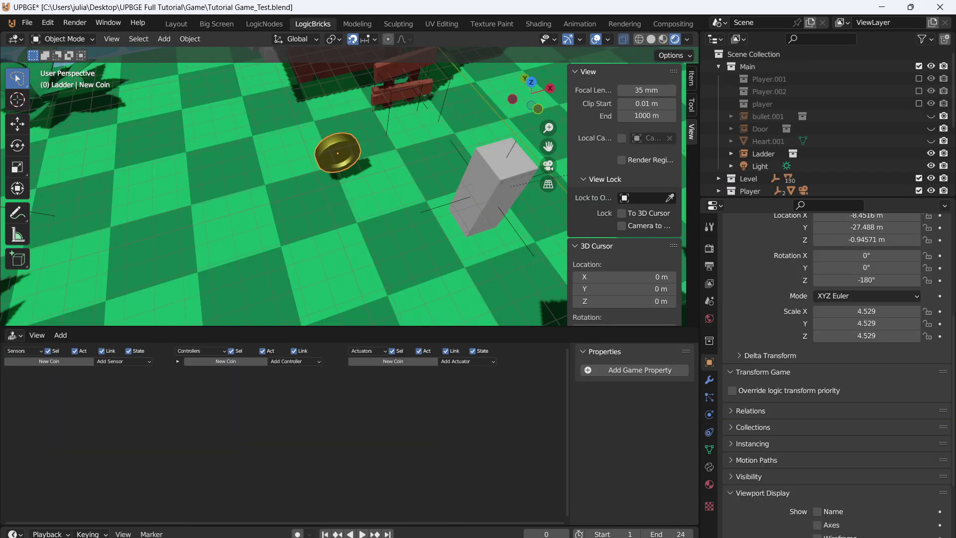
pyautogui.press('n')
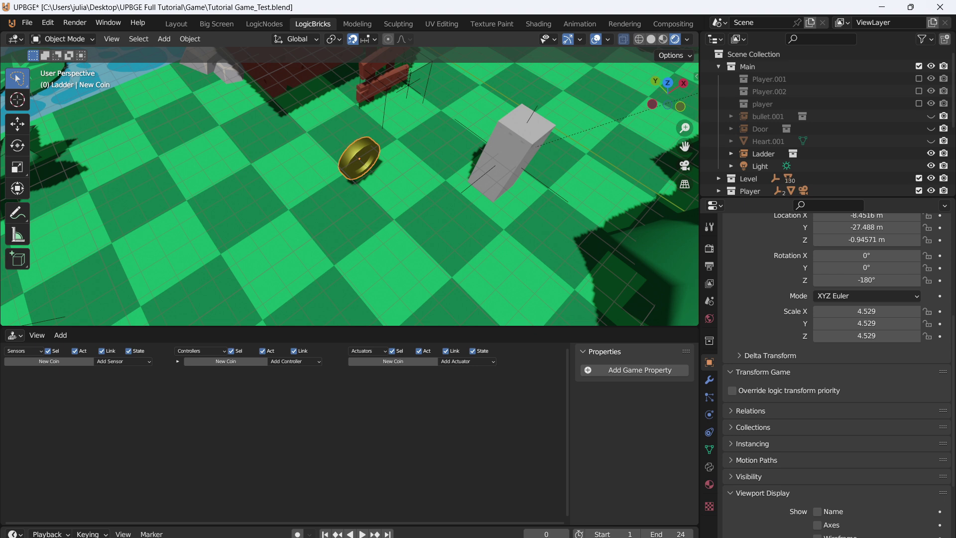
pyautogui.scroll(3, 284, 433)
pyautogui.click(154, 366)
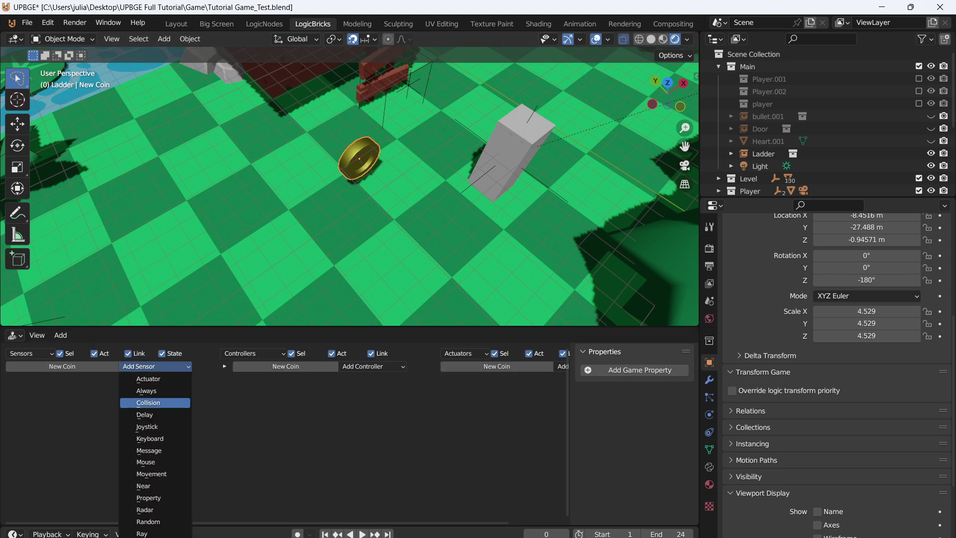
pyautogui.click(148, 402)
pyautogui.click(114, 418)
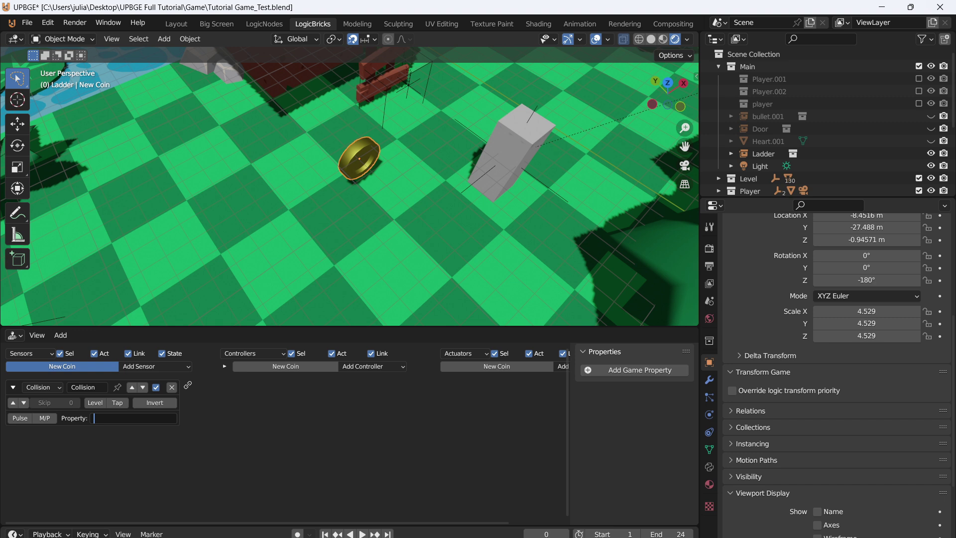
pyautogui.write('Player')
pyautogui.press('Return')
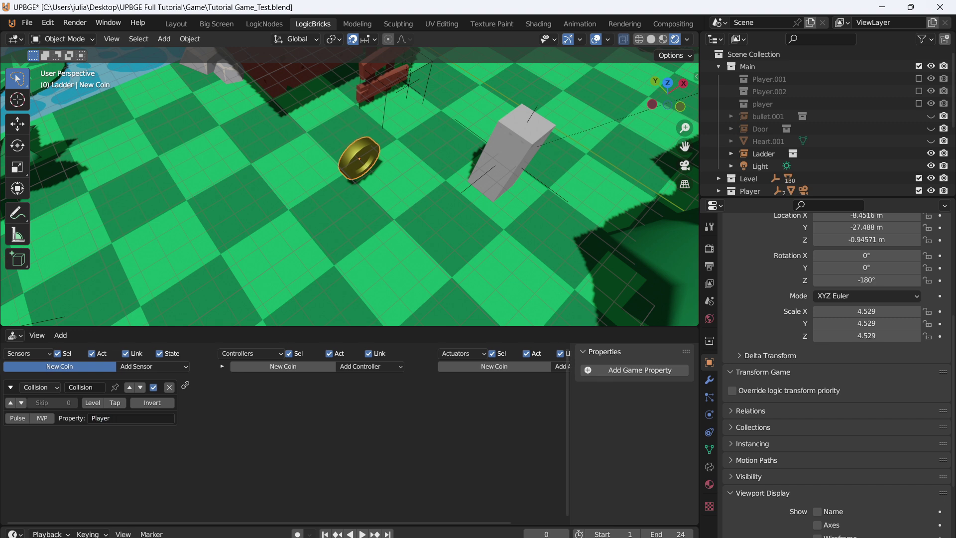
# Add an Edit Object actuator set to End Object to New Coin, link it to the Collision sensor, and save the file.
pyautogui.moveTo(448, 448); pyautogui.dragTo(386, 448, button='middle')
pyautogui.click(523, 366)
pyautogui.click(524, 306)
pyautogui.click(471, 402)
pyautogui.click(471, 428)
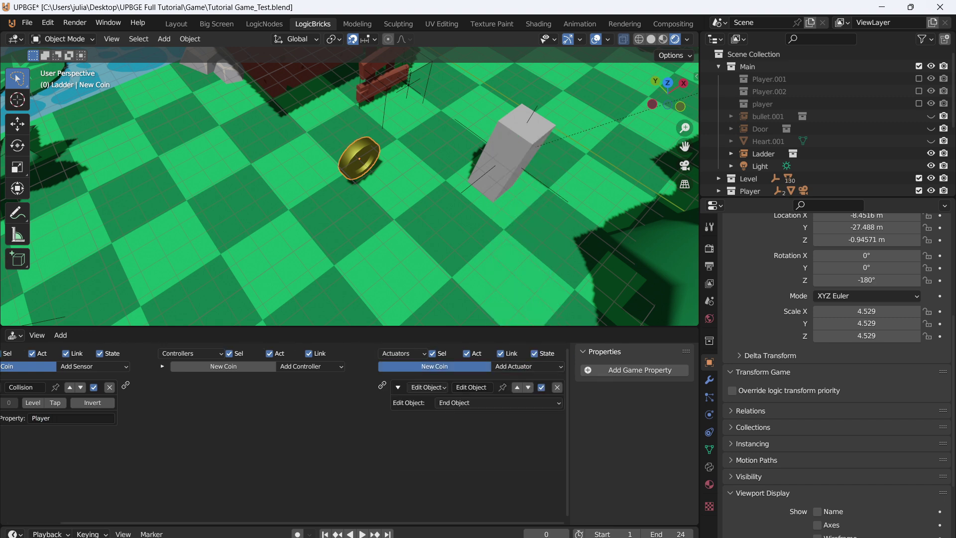
pyautogui.moveTo(398, 386); pyautogui.dragTo(126, 385)
pyautogui.hotkey('ctrl', 's')
pyautogui.scroll(-4, 169, 386)
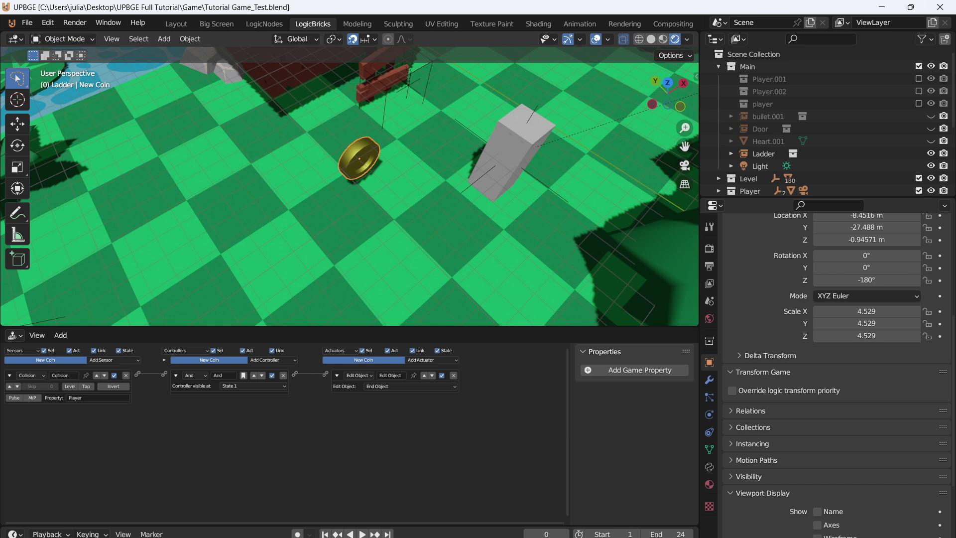
# Run the game twice, first from the free view and again through the camera, to check that the player collects the coin.
pyautogui.press('p')
pyautogui.press('a')
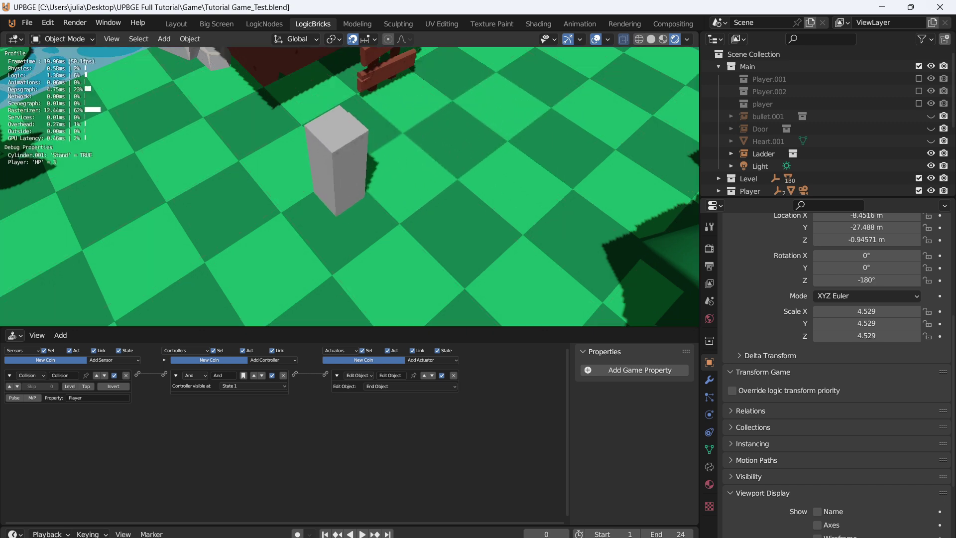
pyautogui.press('w')
pyautogui.press('Escape')
pyautogui.press('p')
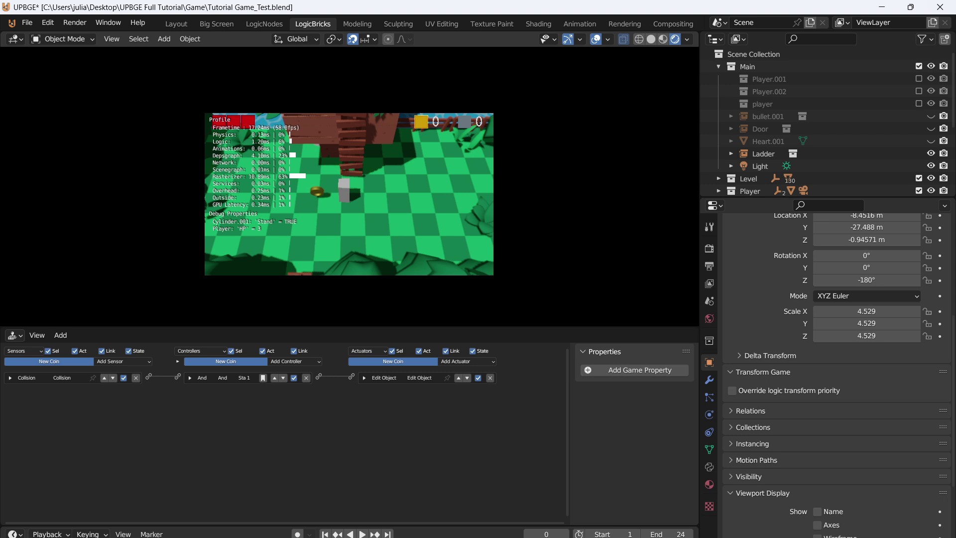
pyautogui.press('Escape')
# Add a Message actuator to New Coin with the subject AddCoin and link it to the existing And controller.
pyautogui.click(505, 363)
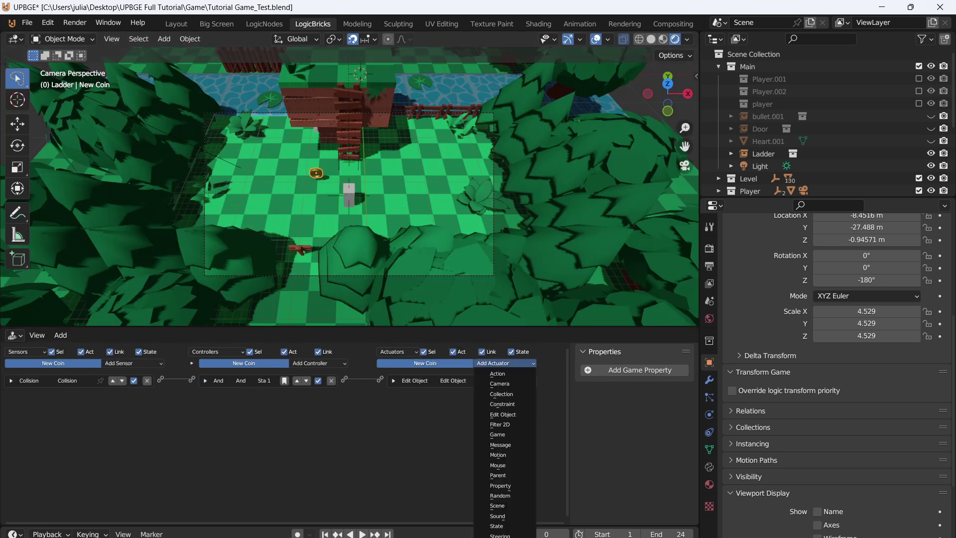
pyautogui.click(499, 445)
pyautogui.moveTo(344, 379); pyautogui.dragTo(380, 395)
pyautogui.scroll(3, 518, 427)
pyautogui.click(512, 439)
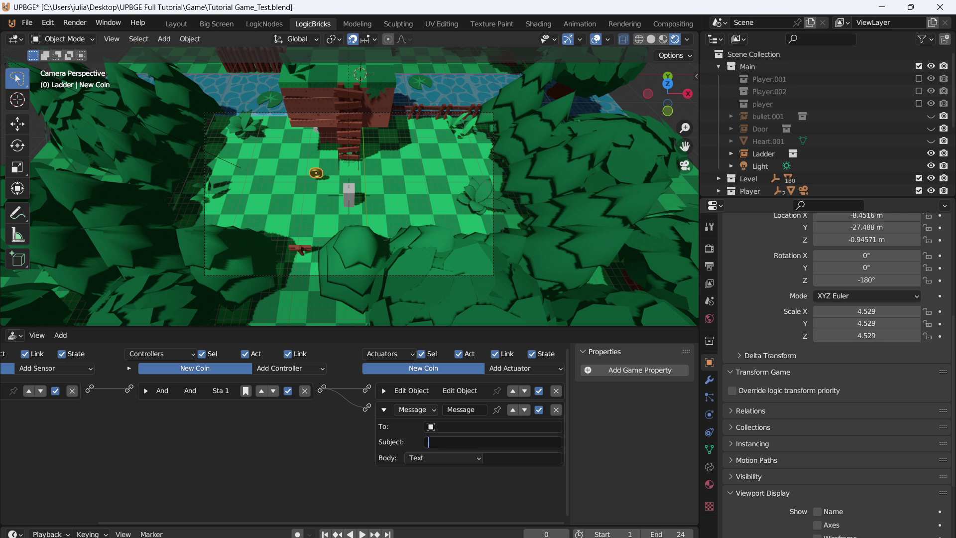
pyautogui.write('addco')
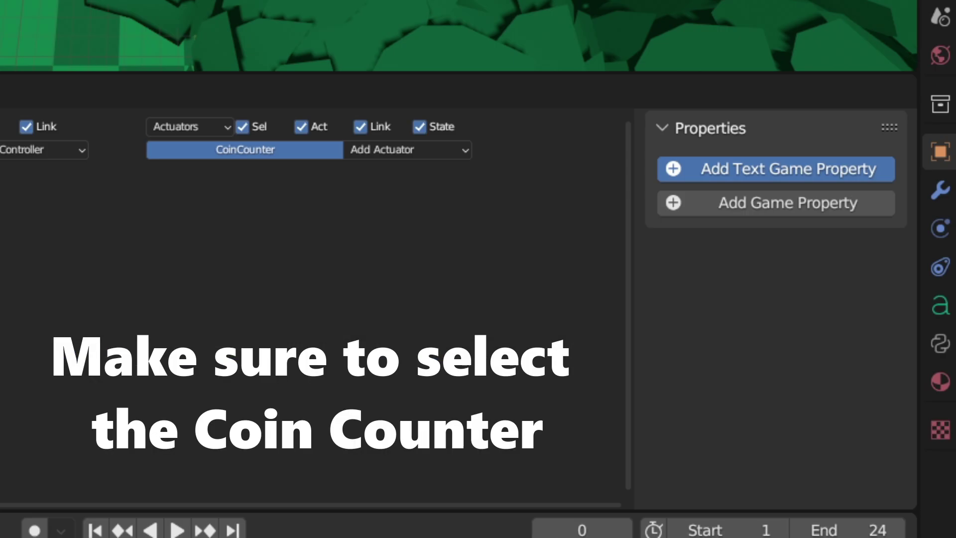
# Give the CoinCounter text object a text game property of type Integer.
pyautogui.click(788, 169)
pyautogui.click(776, 202)
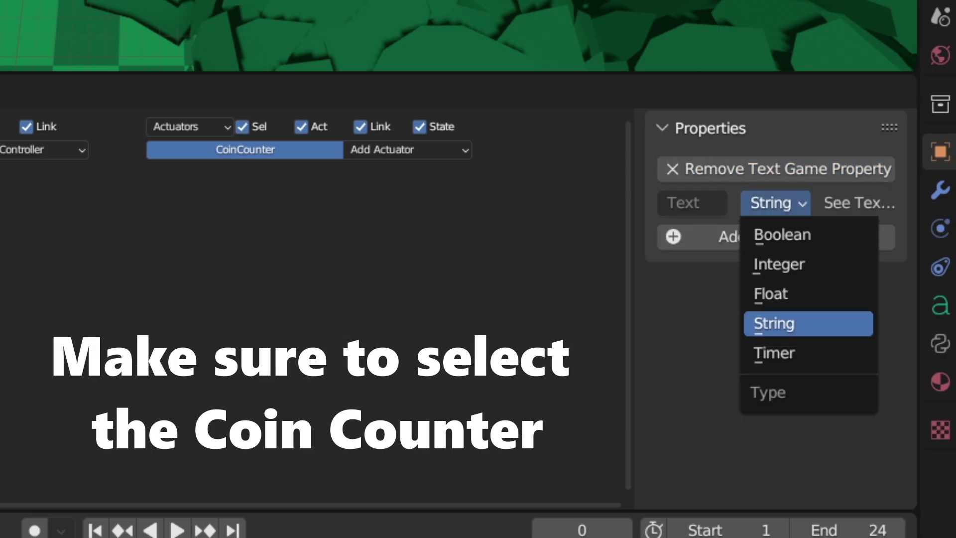
pyautogui.click(779, 264)
# Add a Message sensor to CoinCounter with the subject AddCoin.
pyautogui.click(155, 366)
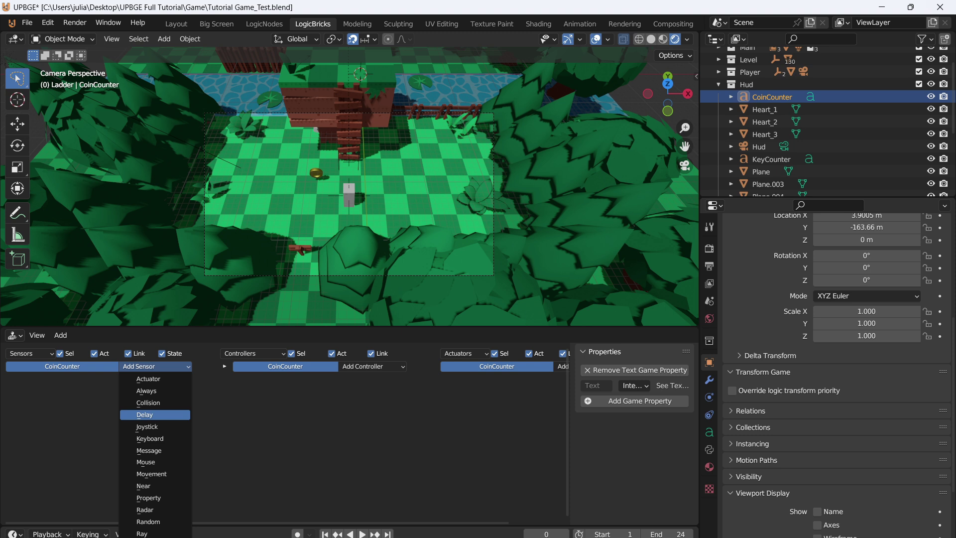
pyautogui.click(148, 451)
pyautogui.click(113, 418)
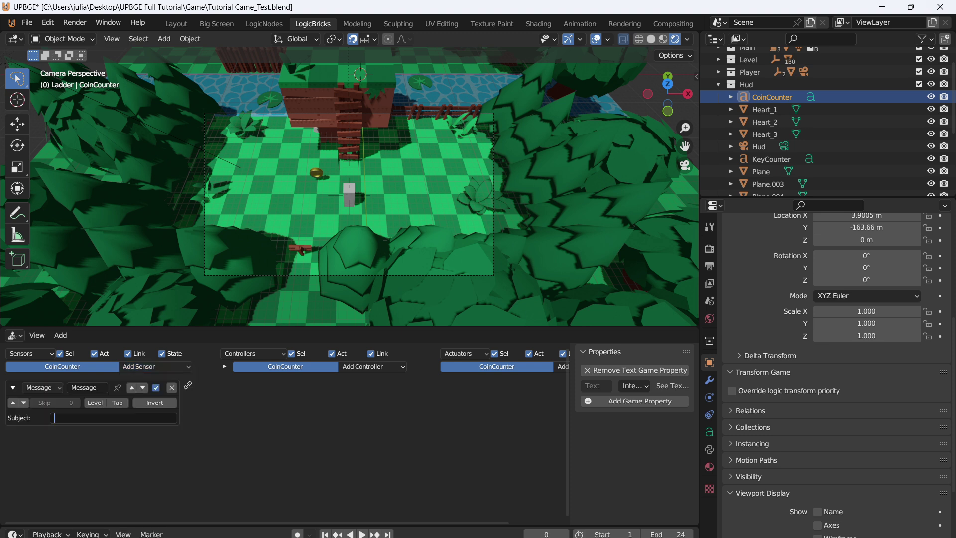
pyautogui.write('AddCo')
# Add a Property actuator to CoinCounter, link it to the Message sensor, and set it to Add mode on the Text property.
pyautogui.click(528, 366)
pyautogui.click(527, 218)
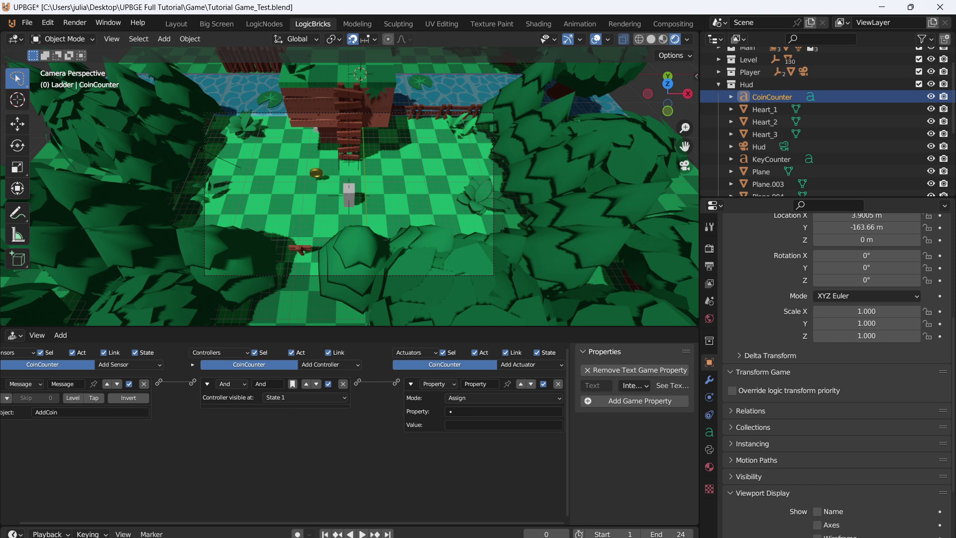
pyautogui.click(503, 398)
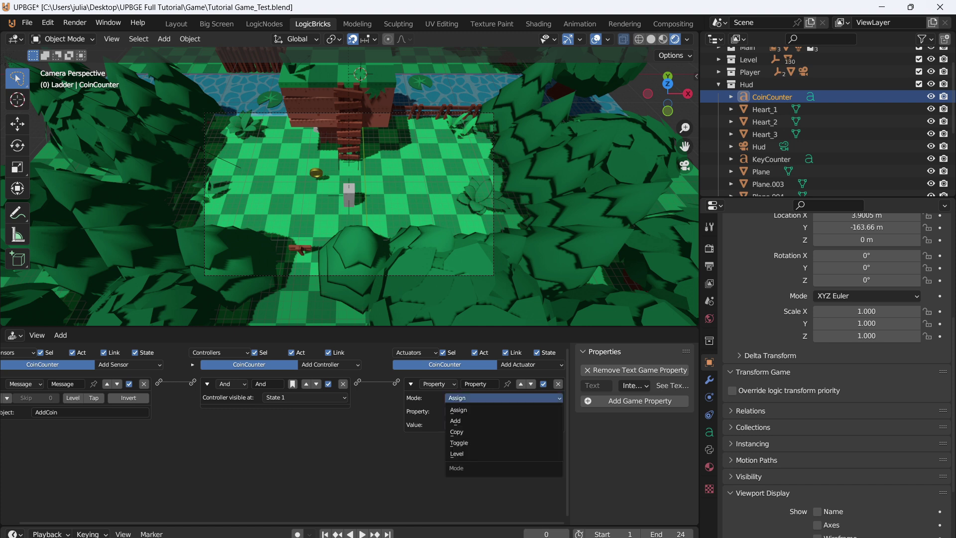
pyautogui.click(498, 420)
pyautogui.click(503, 411)
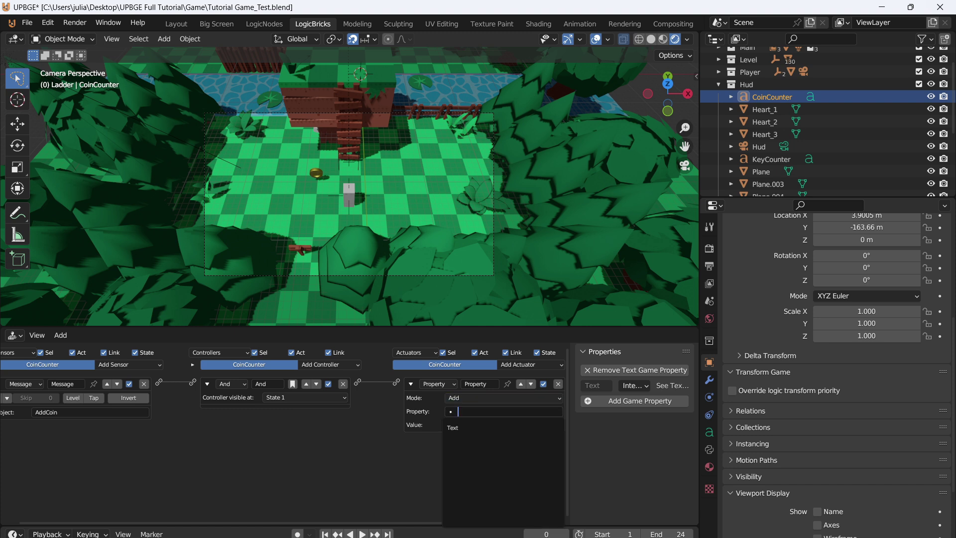
pyautogui.click(503, 427)
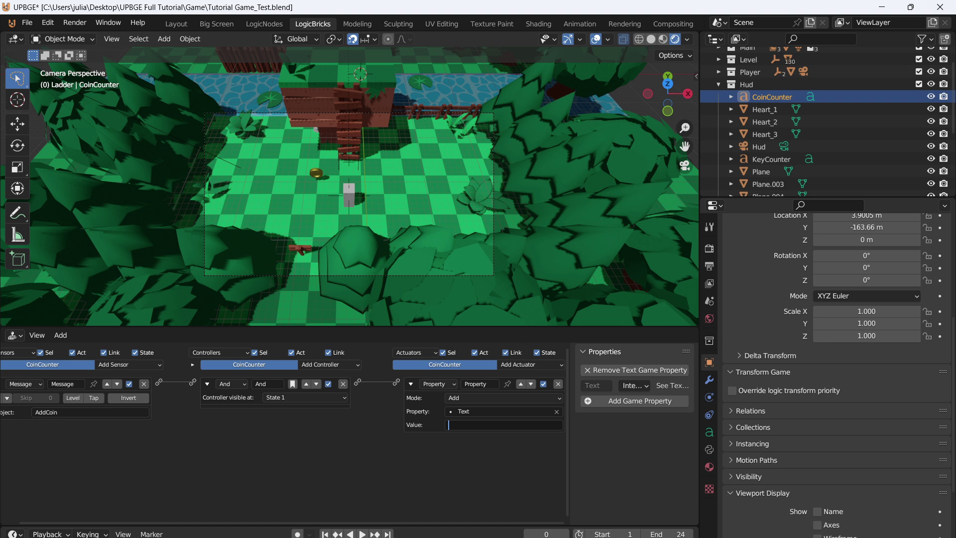
# Set the Property actuator's value to 1 and save the file.
pyautogui.write('1')
pyautogui.press('Return')
pyautogui.click(450, 425)
pyautogui.press('BackSpace')
pyautogui.write('1')
pyautogui.press('Return')
pyautogui.hotkey('ctrl', 's')
# Select the coin in the level, confirm AddCoin as its Message actuator's subject, and save the file.
pyautogui.click(316, 172)
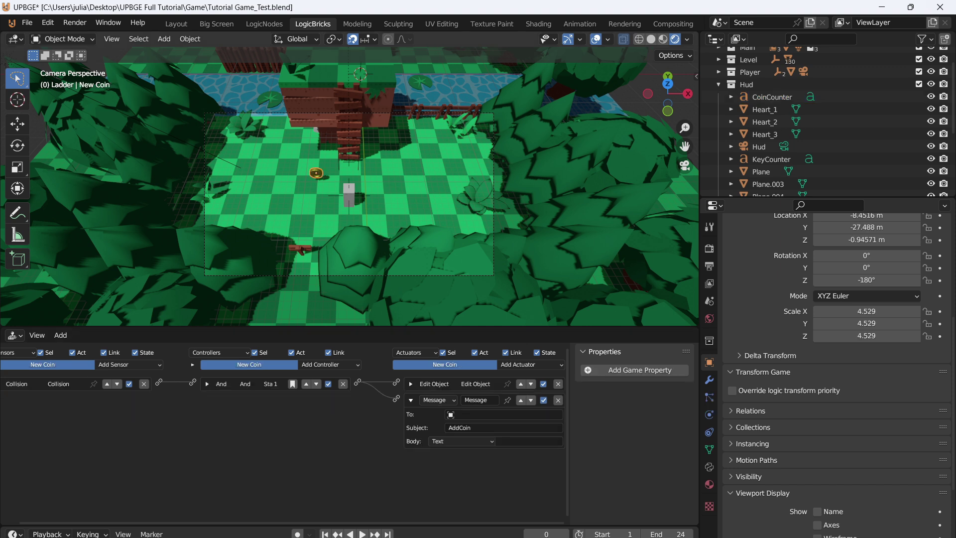
pyautogui.click(459, 427)
pyautogui.press('Return')
pyautogui.hotkey('ctrl', 's')
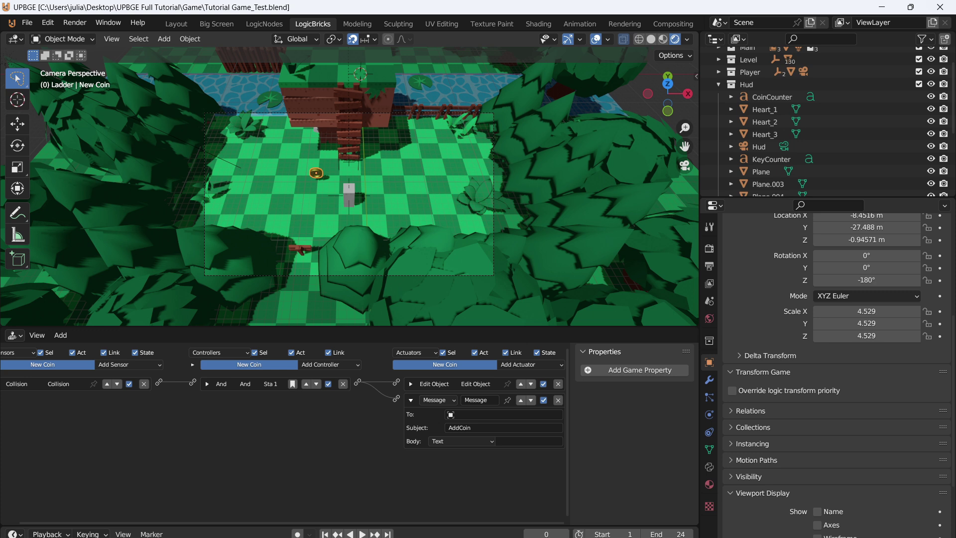
# Run the game, move the player into the coin to test the coin counter, and end the game.
pyautogui.press('p')
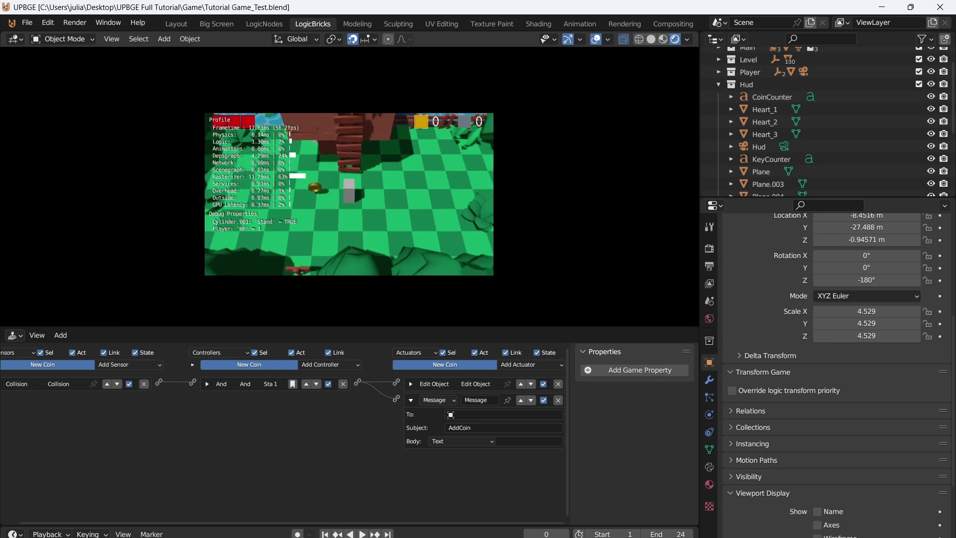
pyautogui.press('a')
pyautogui.press('d')
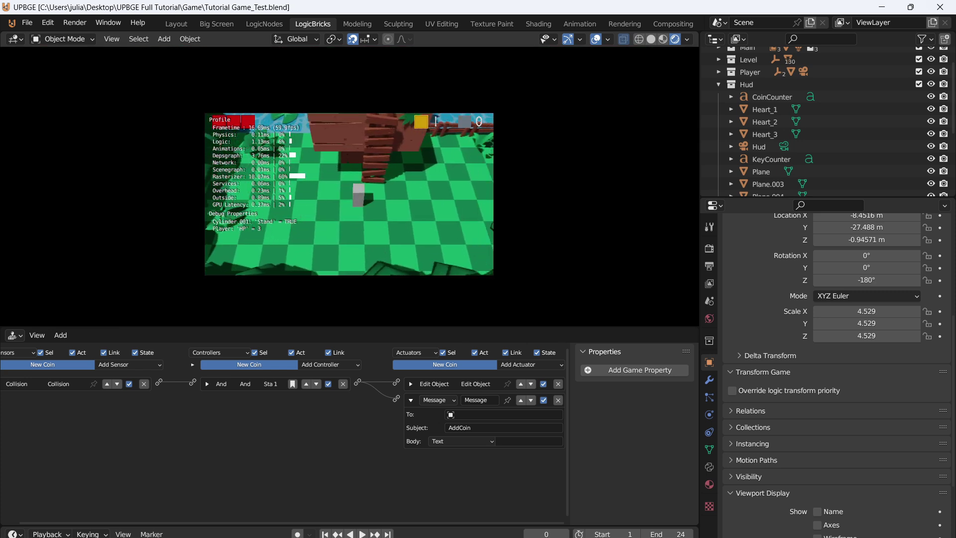
pyautogui.press('Escape')
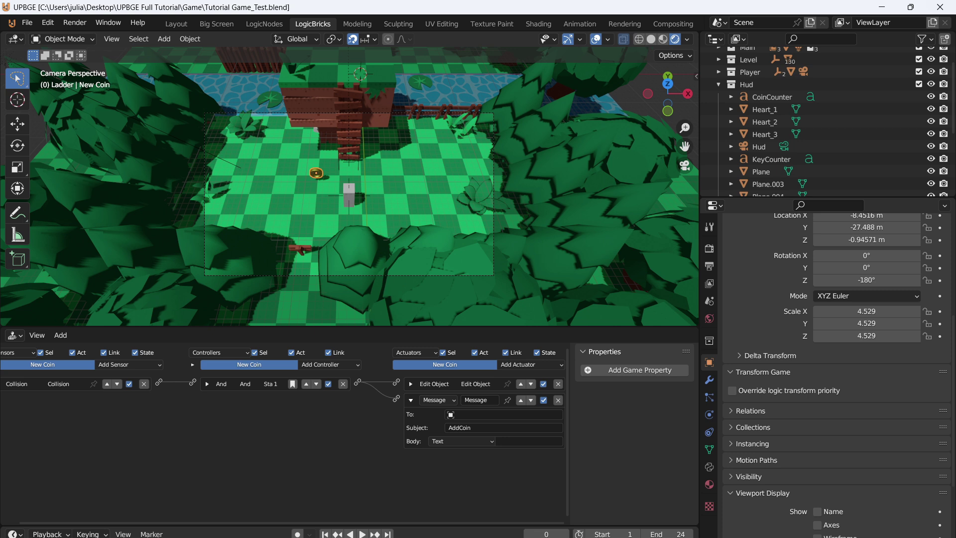
# Add an Always sensor and a Motion actuator to New Coin and link them together.
pyautogui.click(411, 399)
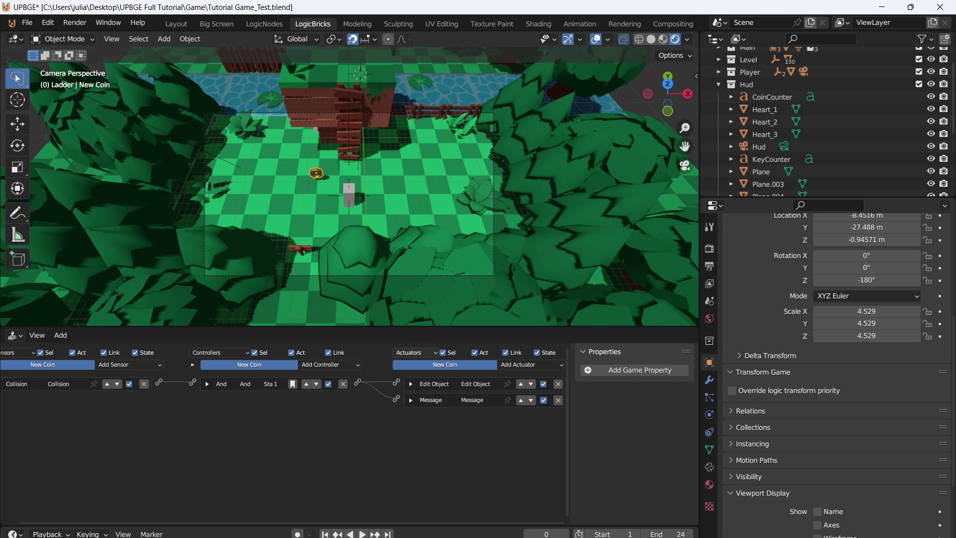
pyautogui.click(129, 364)
pyautogui.click(119, 398)
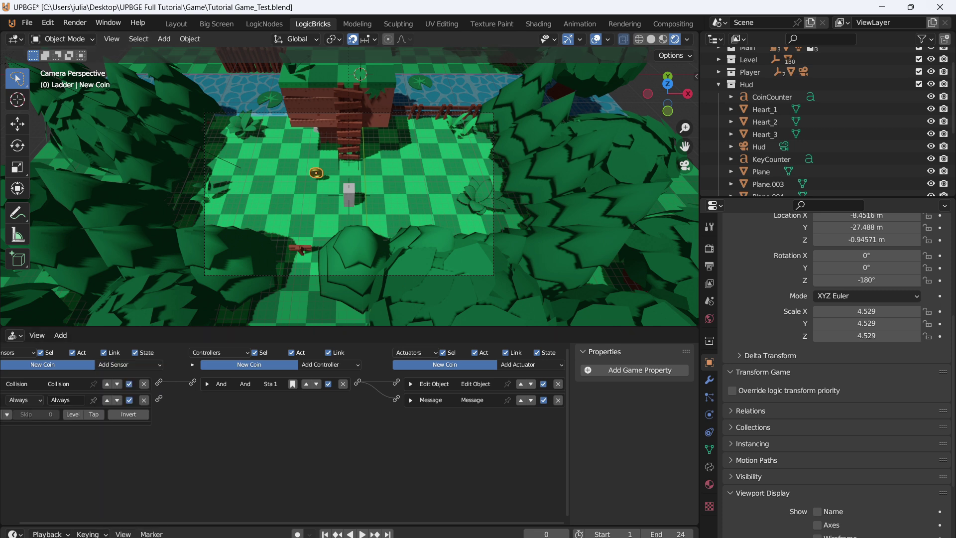
pyautogui.click(529, 364)
pyautogui.click(522, 264)
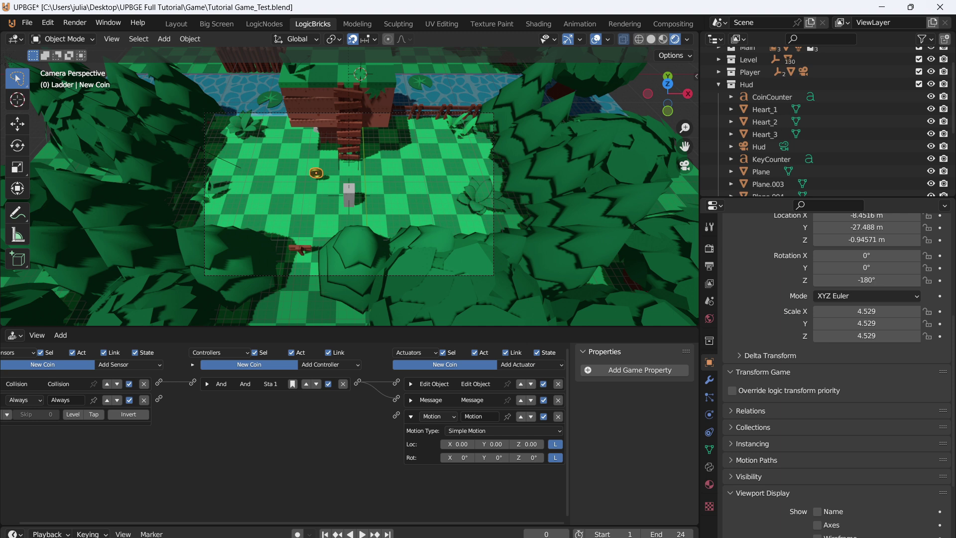
pyautogui.moveTo(159, 399); pyautogui.dragTo(396, 415)
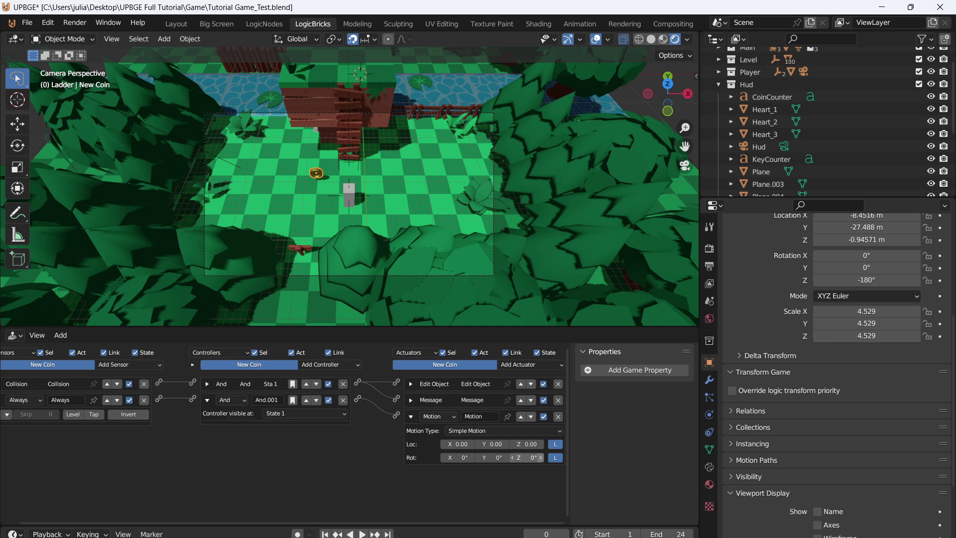
# Set the Motion actuator's Z rotation to 0.2°, raise it to 2°, and run the game to check the coin's spin.
pyautogui.click(528, 457)
pyautogui.write('0.2')
pyautogui.press('Return')
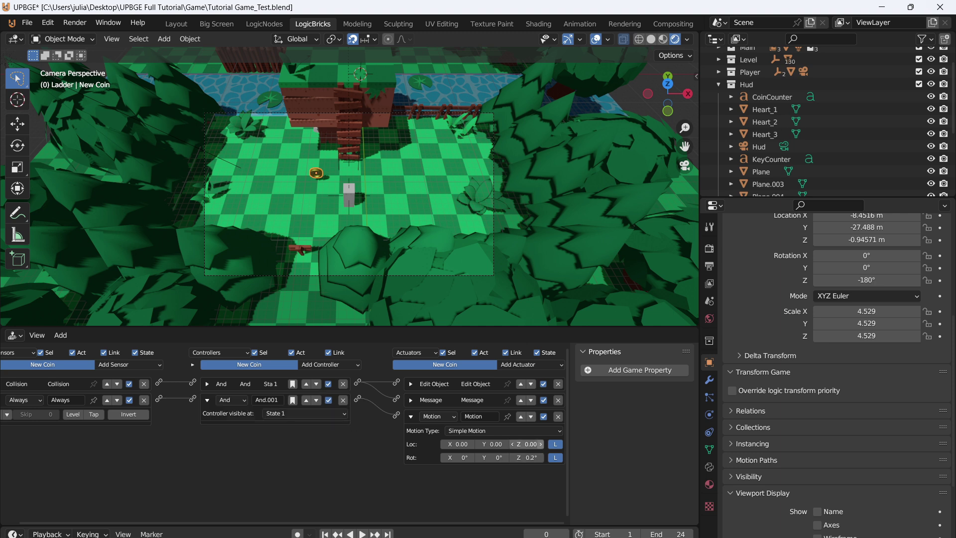
pyautogui.press('p')
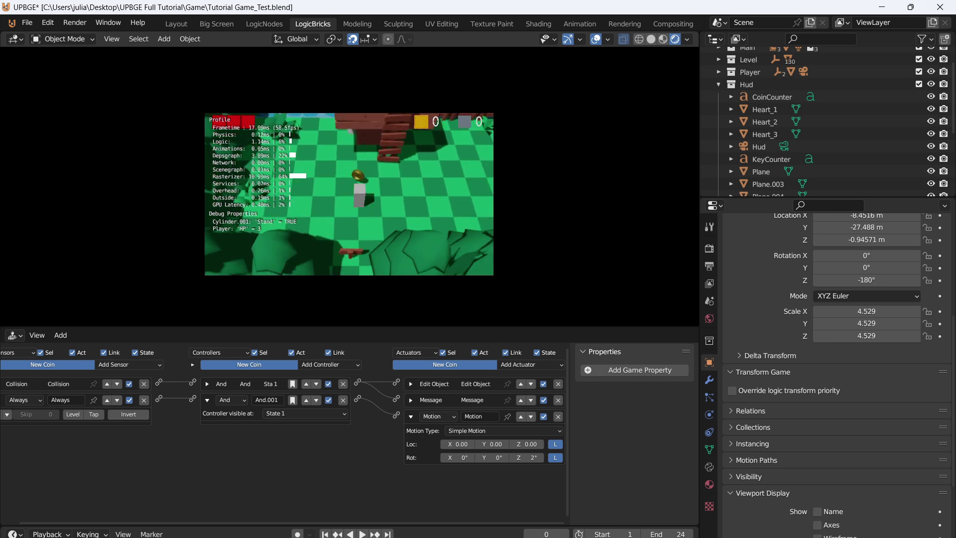
pyautogui.press('Escape')
# Move the coin into a new collection named New_Coin and hide that collection.
pyautogui.press('m')
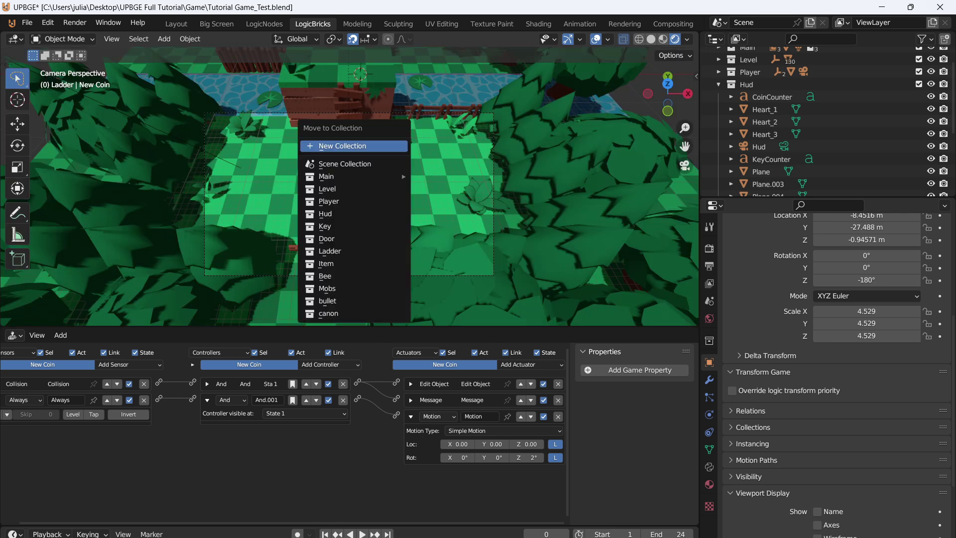
pyautogui.click(363, 143)
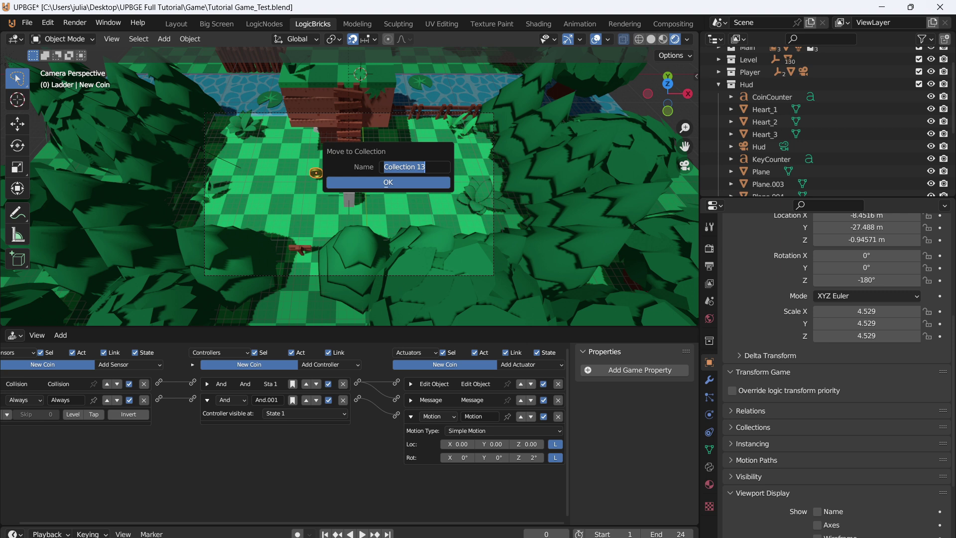
pyautogui.press('BackSpace')
pyautogui.write('New_Coin')
pyautogui.press('Return')
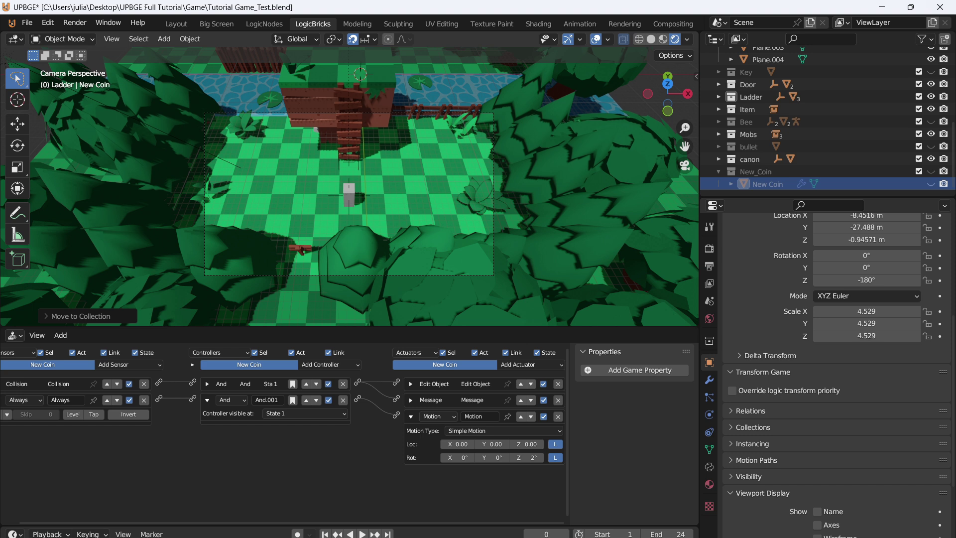
# Add a collection instance of New_Coin to the level.
pyautogui.hotkey('shift', 'a')
pyautogui.click(279, 419)
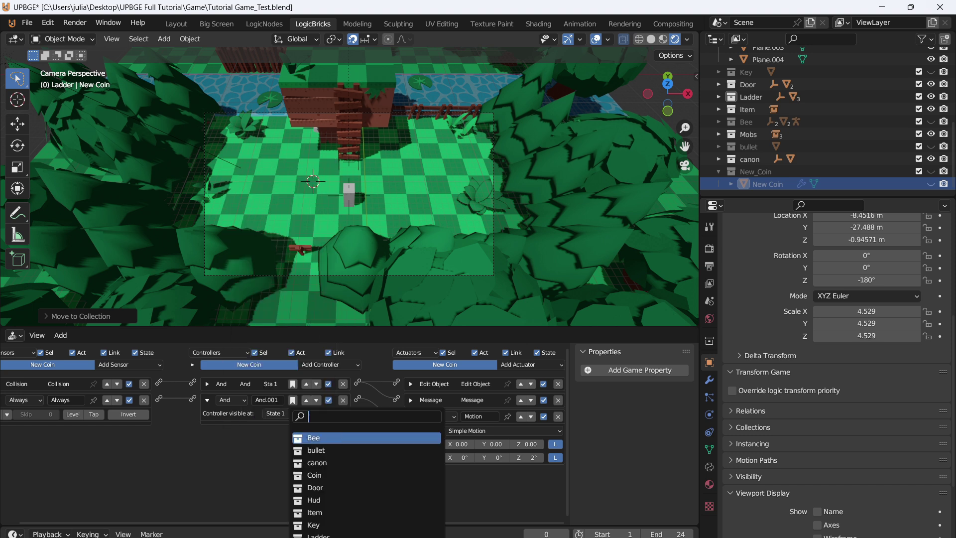
pyautogui.scroll(-7, 319, 500)
pyautogui.click(318, 500)
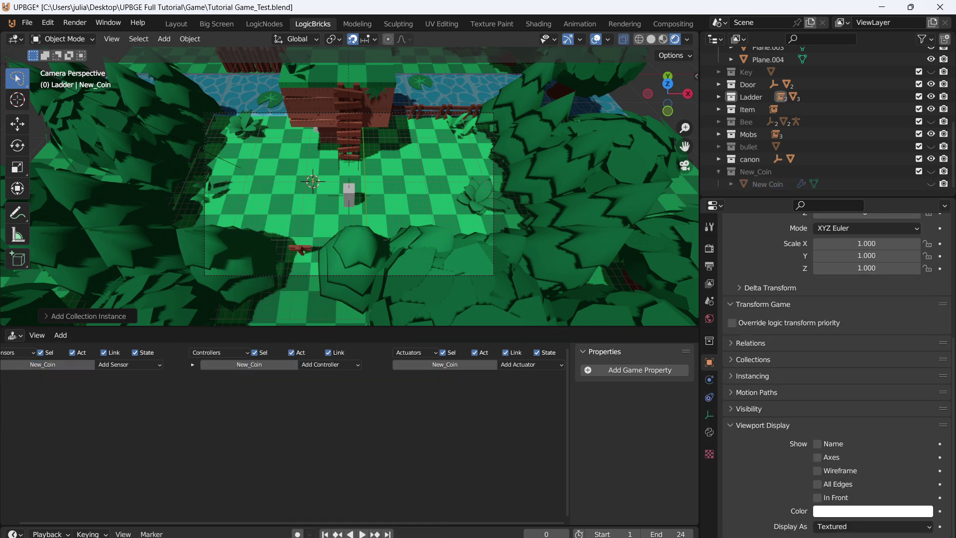
# Reset the origin of the New_Coin instance with Set Origin.
pyautogui.click(189, 39)
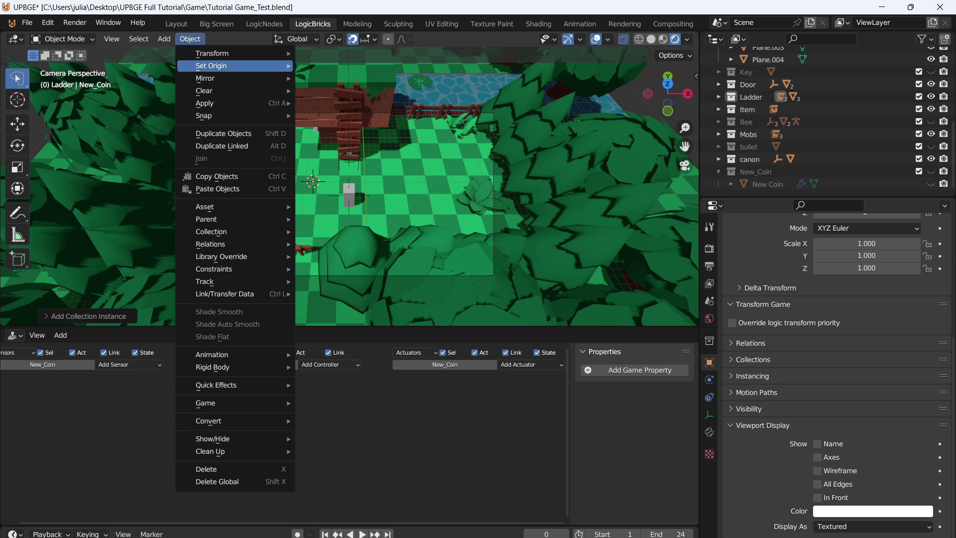
pyautogui.moveTo(236, 66)
pyautogui.press('Down')
pyautogui.press('Down')
pyautogui.press('Return')
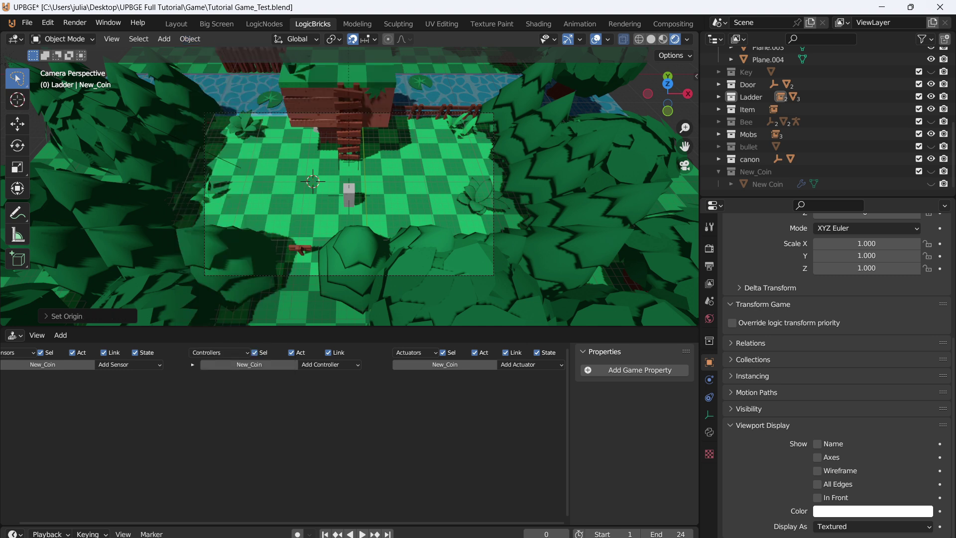
# Snap the New_Coin instance to the 3D cursor and raise it slightly along the Z axis.
pyautogui.hotkey('shift', 's')
pyautogui.click(219, 132)
pyautogui.press('g')
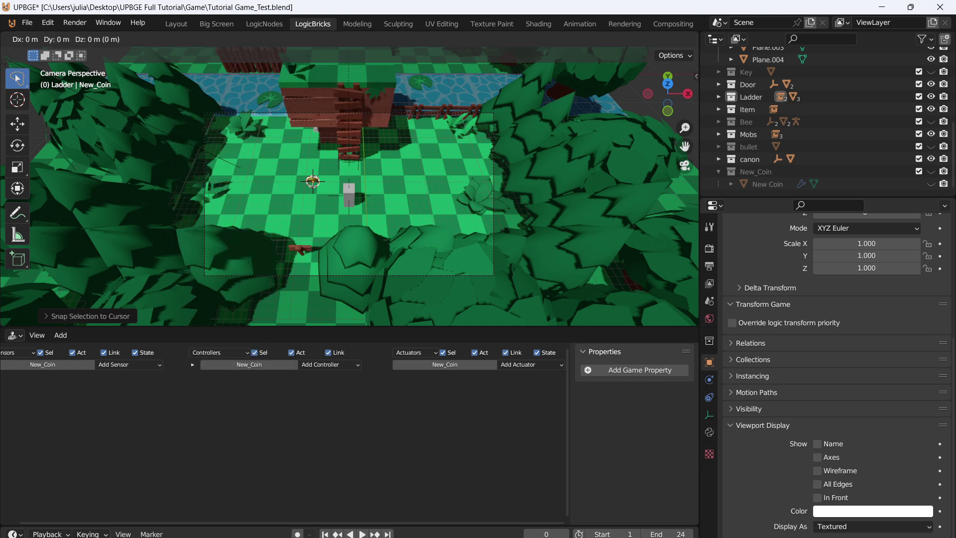
pyautogui.press('z')
pyautogui.press('Return')
# Duplicate the coin instance twice to form a row of three, and run the game to test collecting them.
pyautogui.hotkey('shift', 'd')
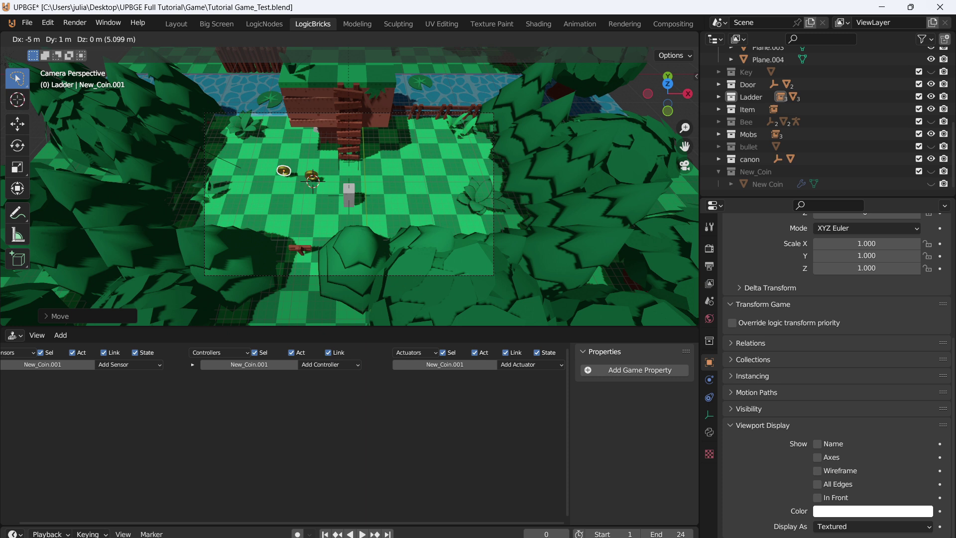
pyautogui.press('Return')
pyautogui.hotkey('shift', 'd')
pyautogui.press('Return')
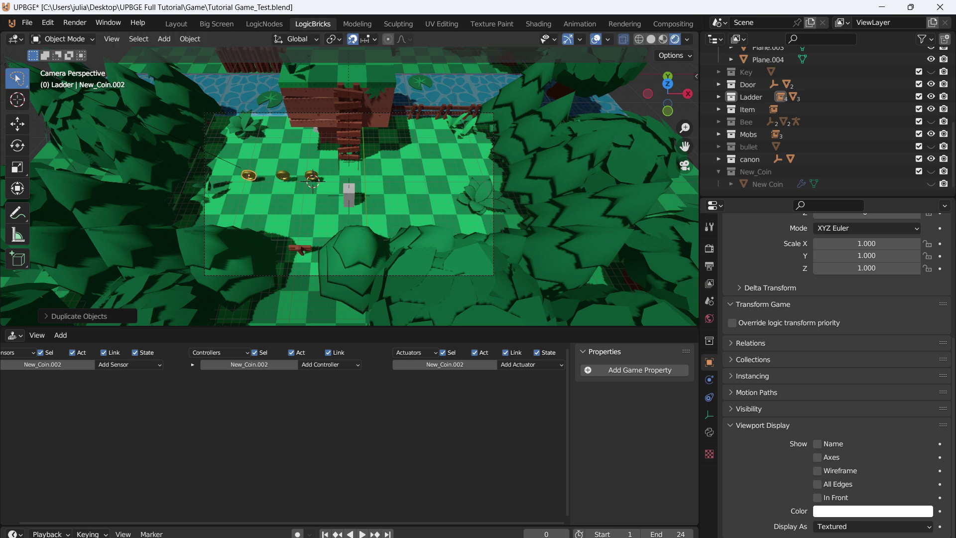
pyautogui.press('p')
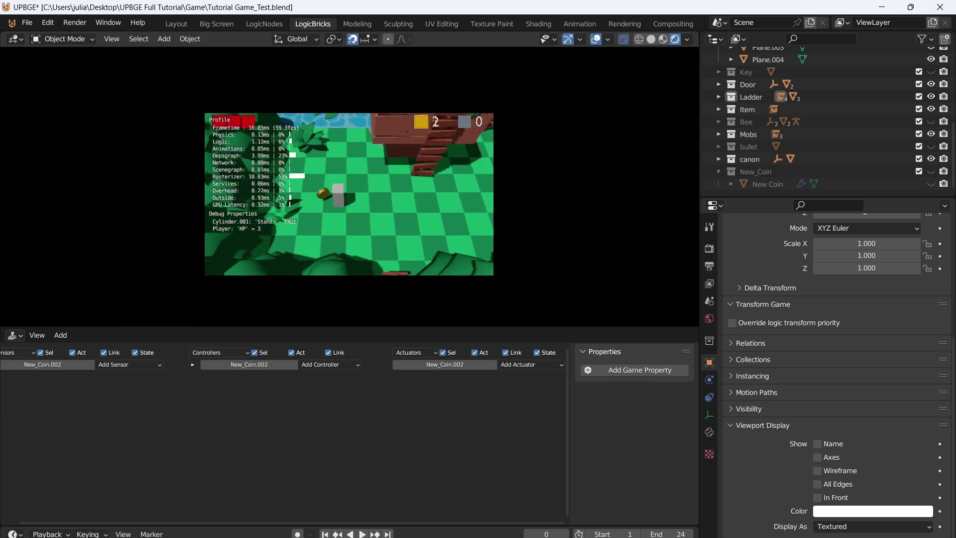
pyautogui.press('Escape')
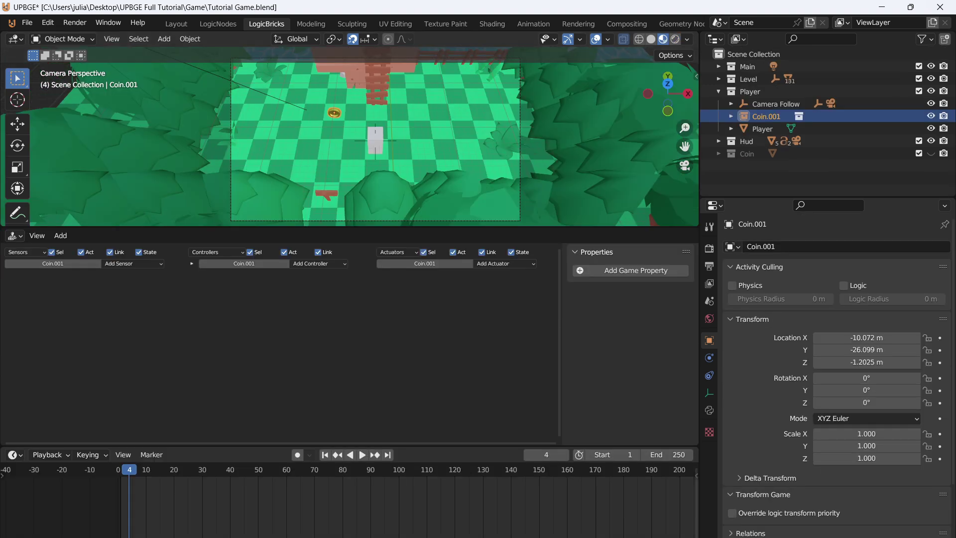
# Create a new collection in the scene and name it Key.
pyautogui.rightClick(717, 177)
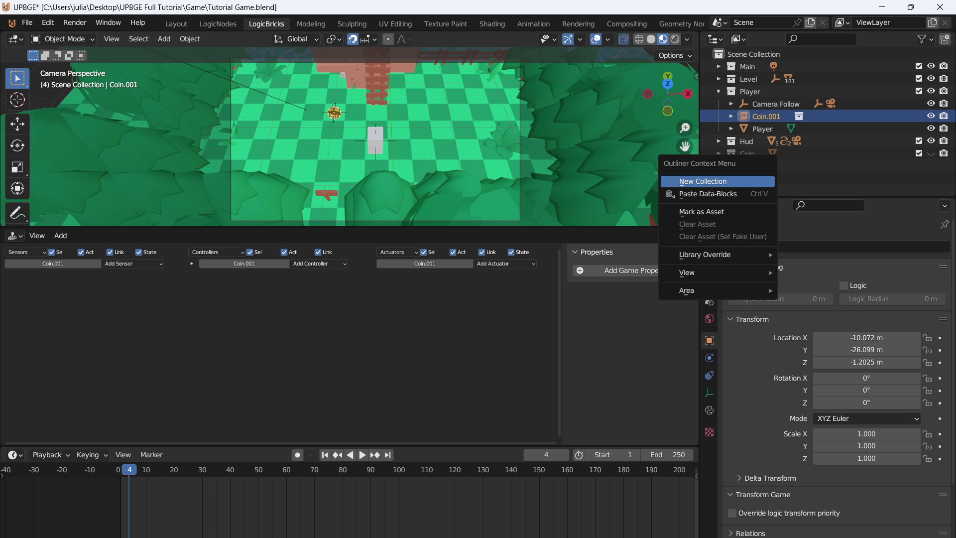
pyautogui.click(717, 178)
pyautogui.doubleClick(758, 166)
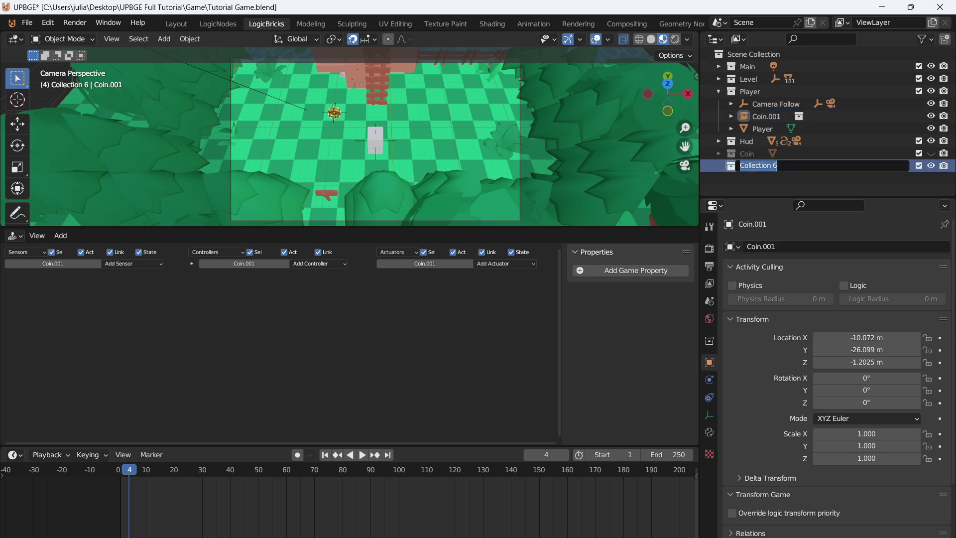
pyautogui.write('Key')
pyautogui.press('Return')
pyautogui.hotkey('shift', 'a')
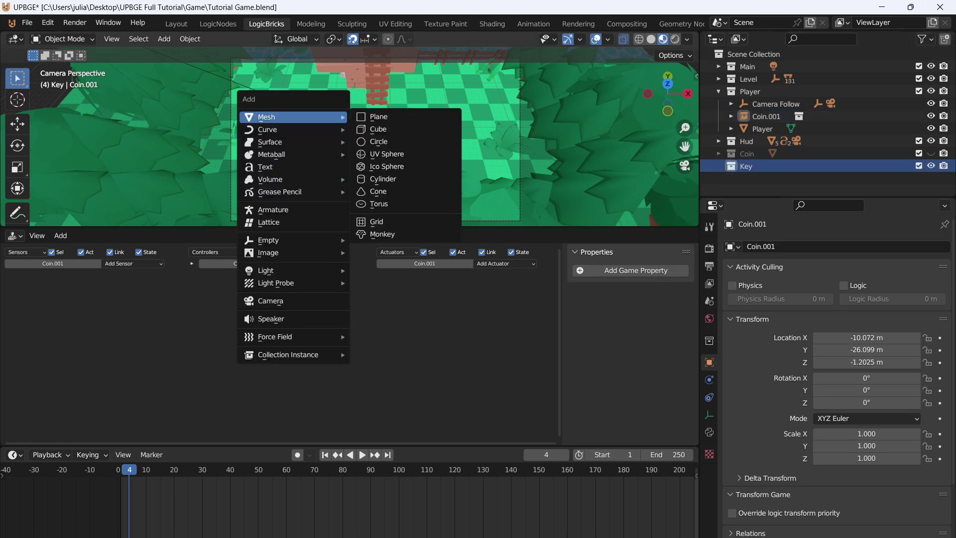
pyautogui.press('Escape')
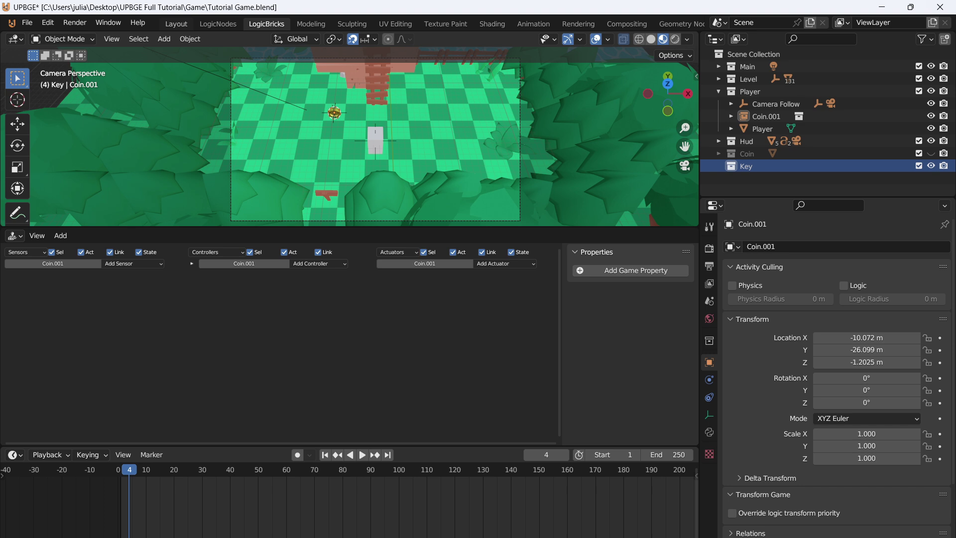
# Place the Key asset from the asset library beside the coin, scaled to 4.175 and raised 1 m along Z.
pyautogui.click(176, 24)
pyautogui.scroll(-5, 249, 426)
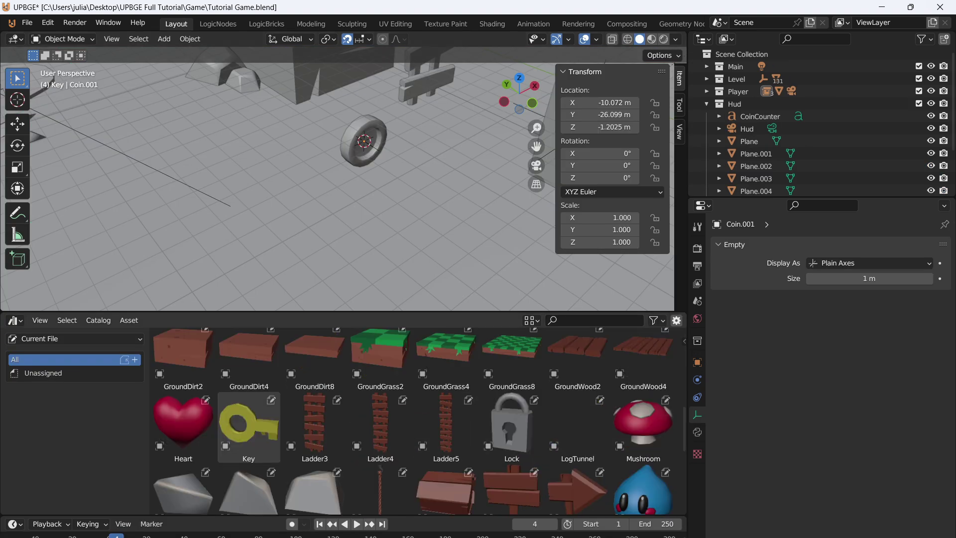
pyautogui.moveTo(249, 423); pyautogui.dragTo(428, 123)
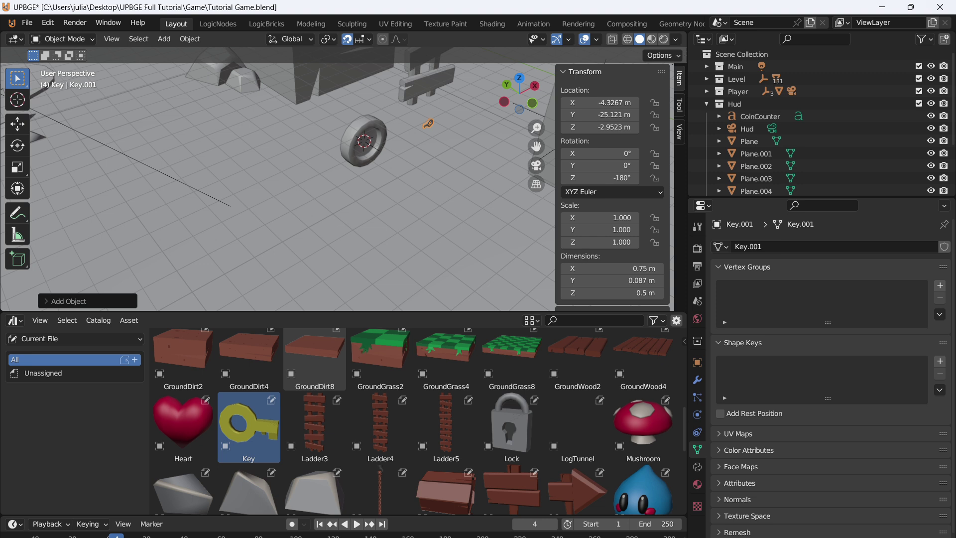
pyautogui.press('s')
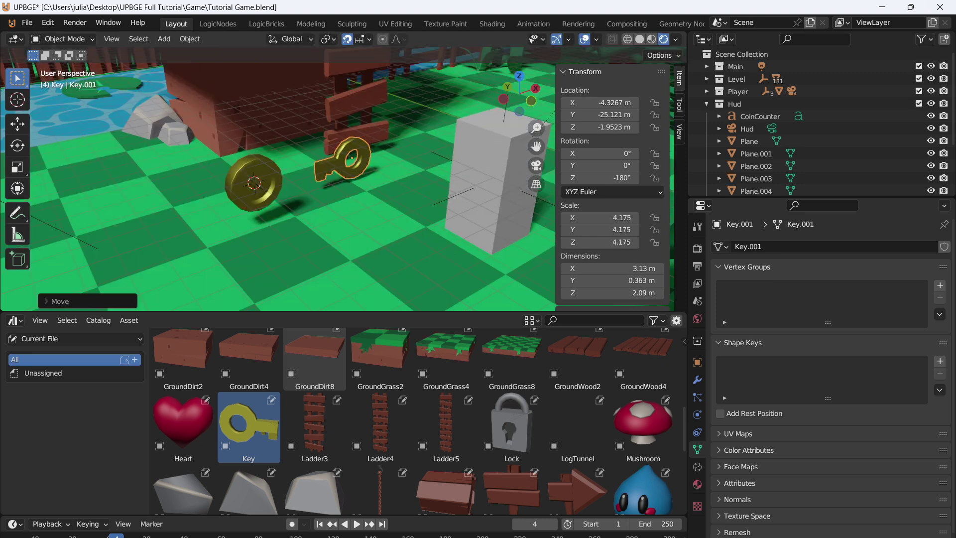
# Copy the logic bricks from the original coin object to Key.001.
pyautogui.click(266, 24)
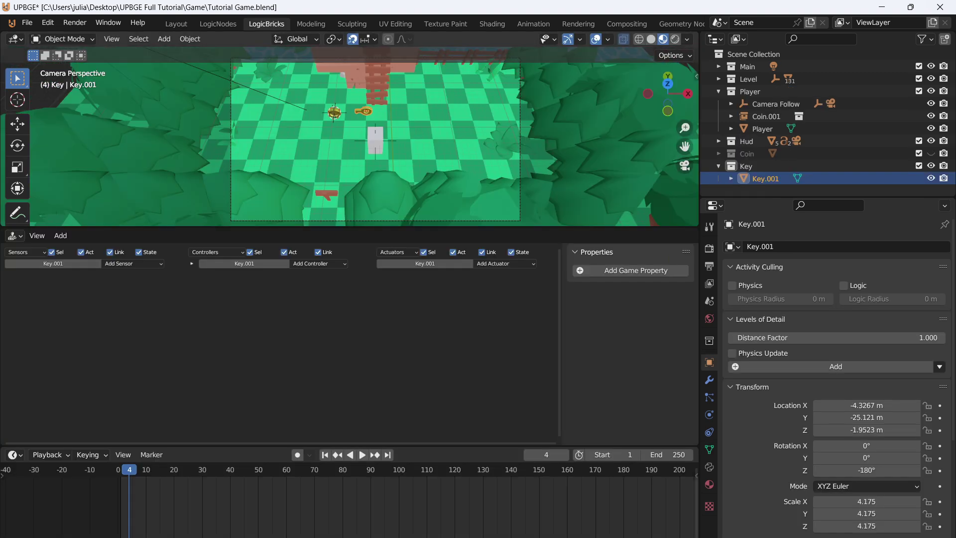
pyautogui.scroll(2, 281, 344)
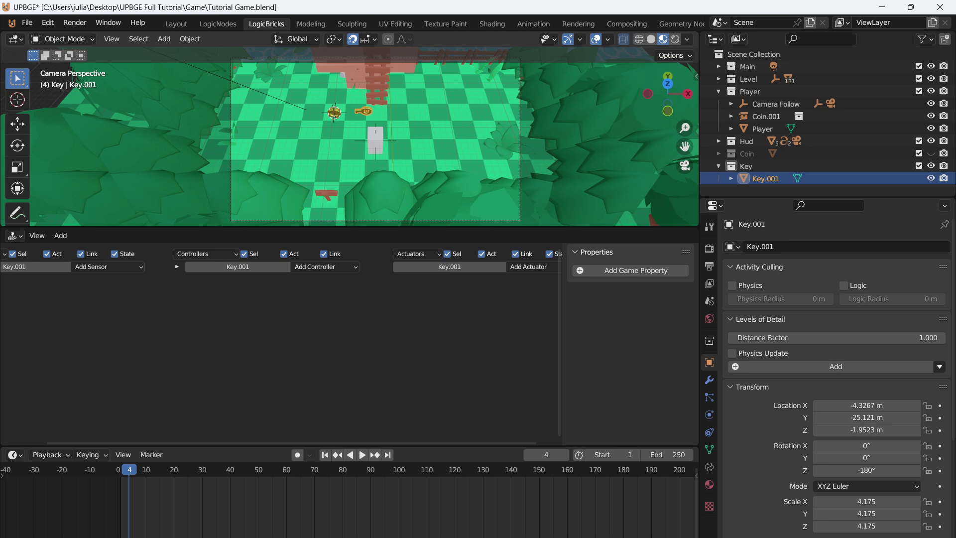
pyautogui.keyDown('shift'); pyautogui.click(334, 112); pyautogui.keyUp('shift')
pyautogui.scroll(6, 349, 137)
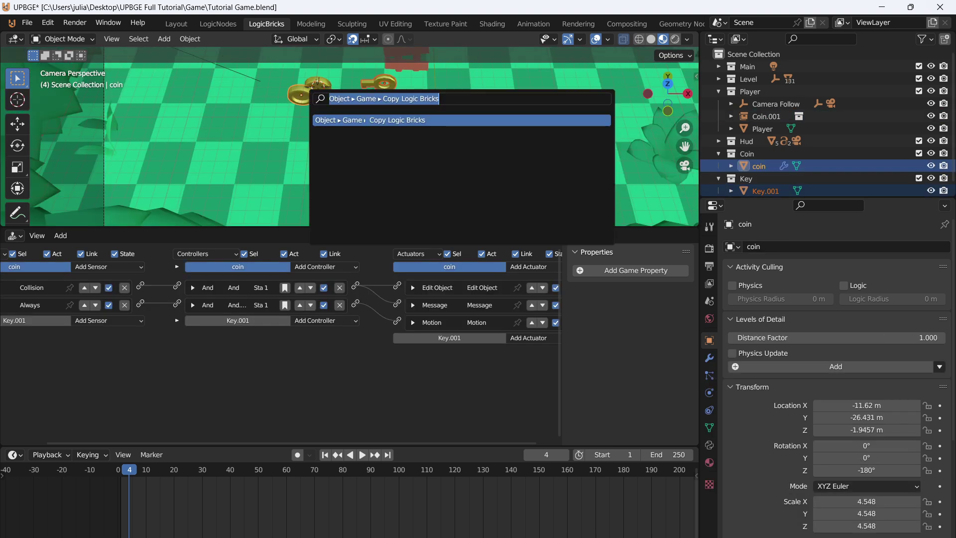
pyautogui.press('Return')
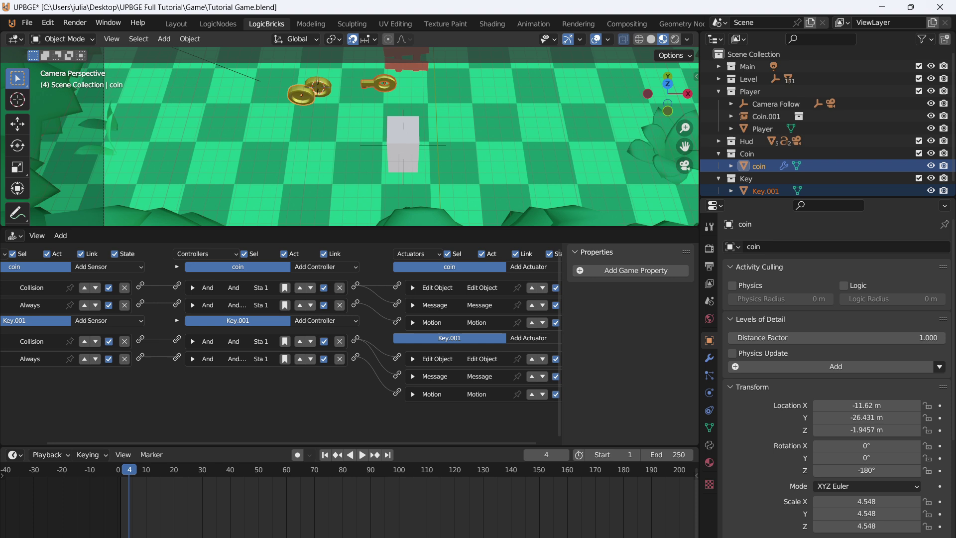
# Set the subject of the Message actuator on Key.001 to AddKey.
pyautogui.click(766, 191)
pyautogui.scroll(-1, 777, 184)
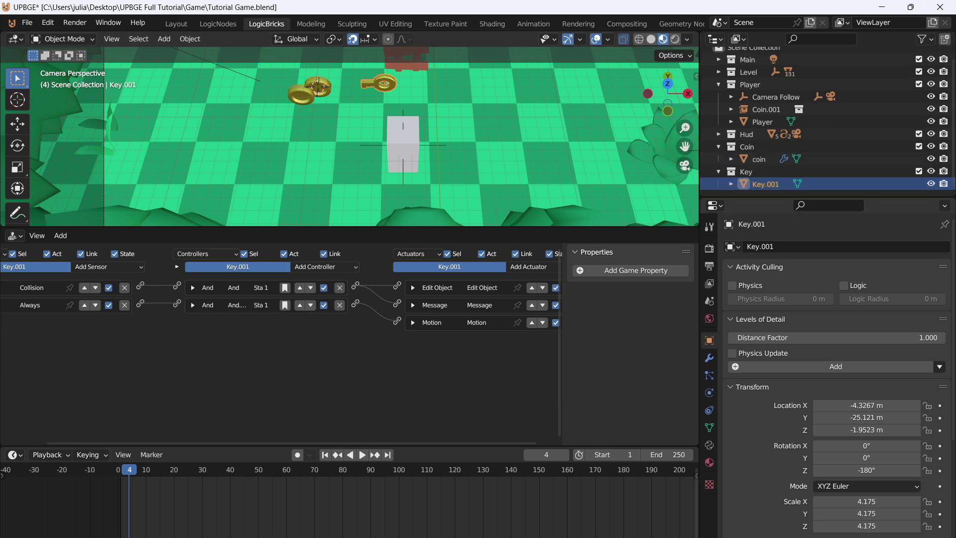
pyautogui.scroll(-2, 350, 137)
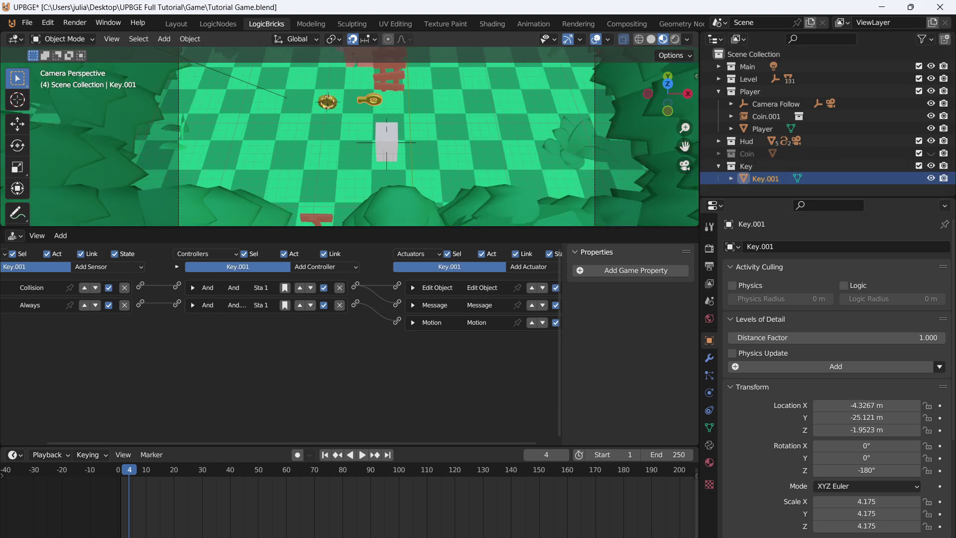
pyautogui.scroll(2, 349, 136)
pyautogui.scroll(2, 281, 344)
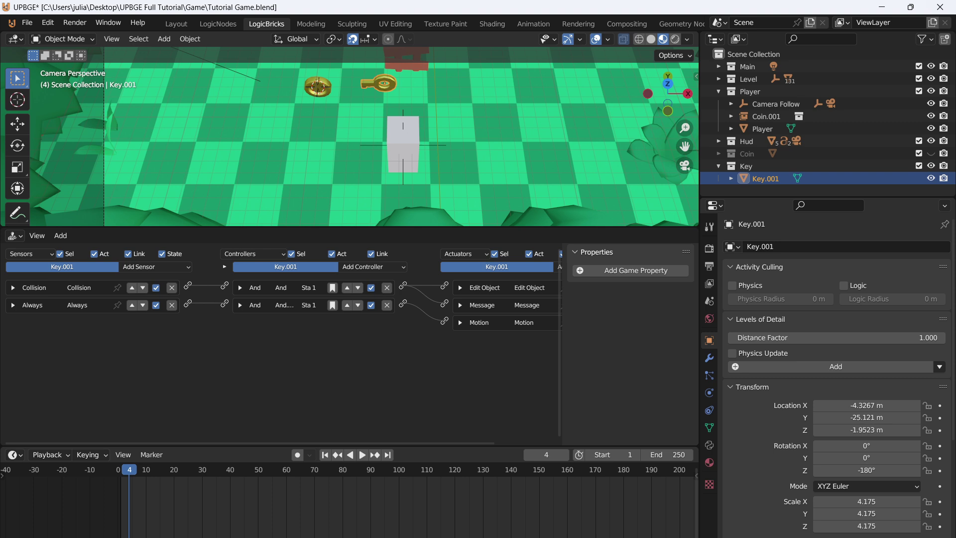
pyautogui.moveTo(448, 344); pyautogui.dragTo(378, 343, button='middle')
pyautogui.click(389, 305)
pyautogui.click(444, 334)
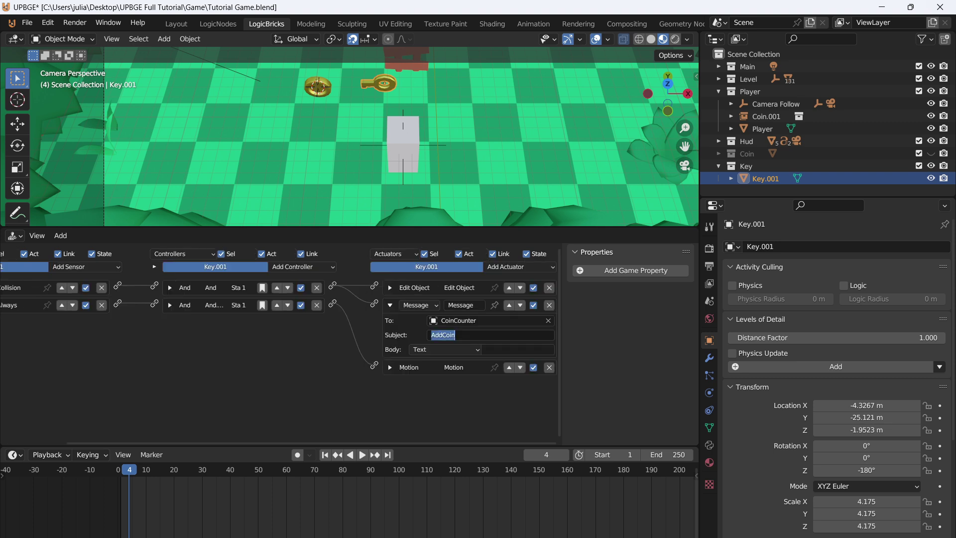
pyautogui.press('End')
pyautogui.press('BackSpace')
pyautogui.press('BackSpace')
pyautogui.press('BackSpace')
pyautogui.press('BackSpace')
pyautogui.write('Key')
pyautogui.press('Return')
# Add a text game property of type Integer to the HUD's key counter text.
pyautogui.click(831, 104)
pyautogui.click(796, 141)
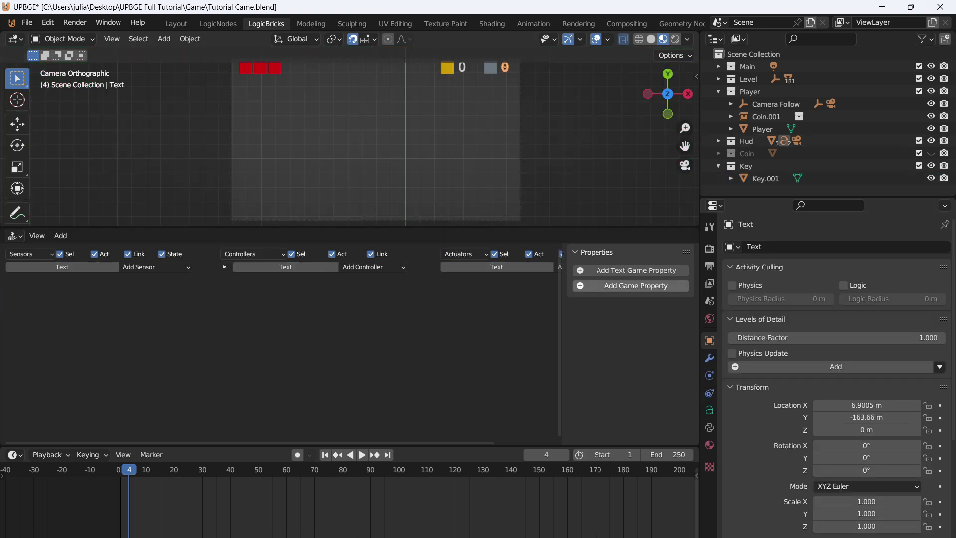
pyautogui.click(636, 270)
pyautogui.click(631, 286)
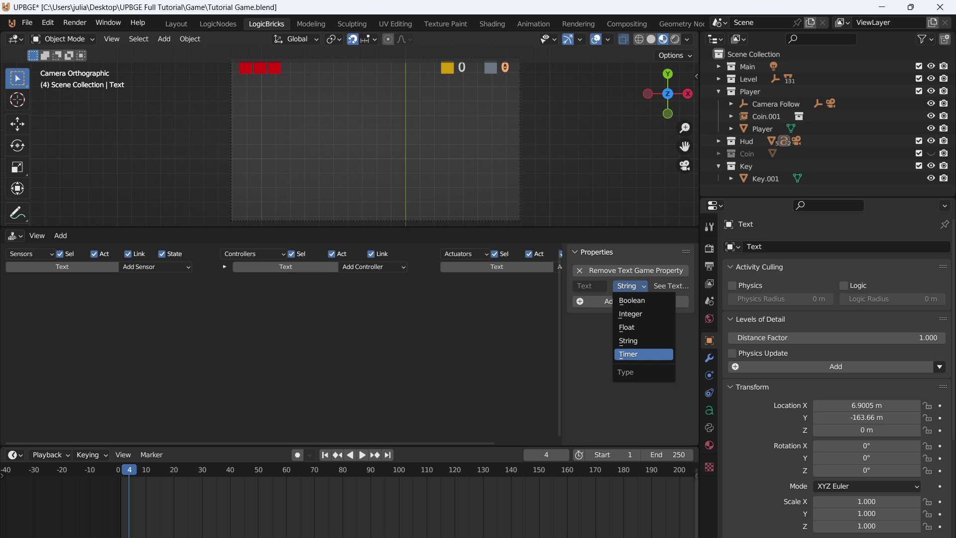
pyautogui.click(642, 314)
# Copy the logic bricks from CoinCounter to the key counter text in the HUD.
pyautogui.click(772, 141)
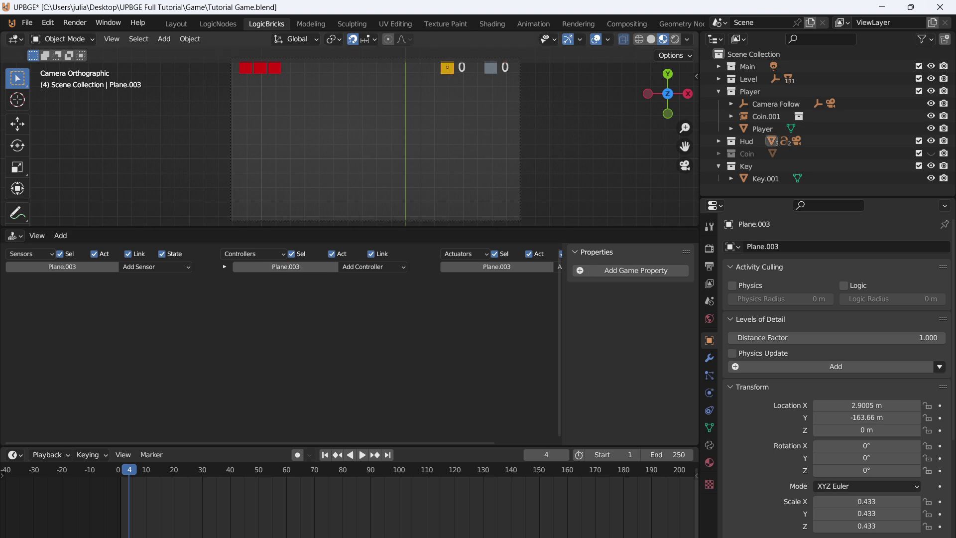
pyautogui.click(784, 141)
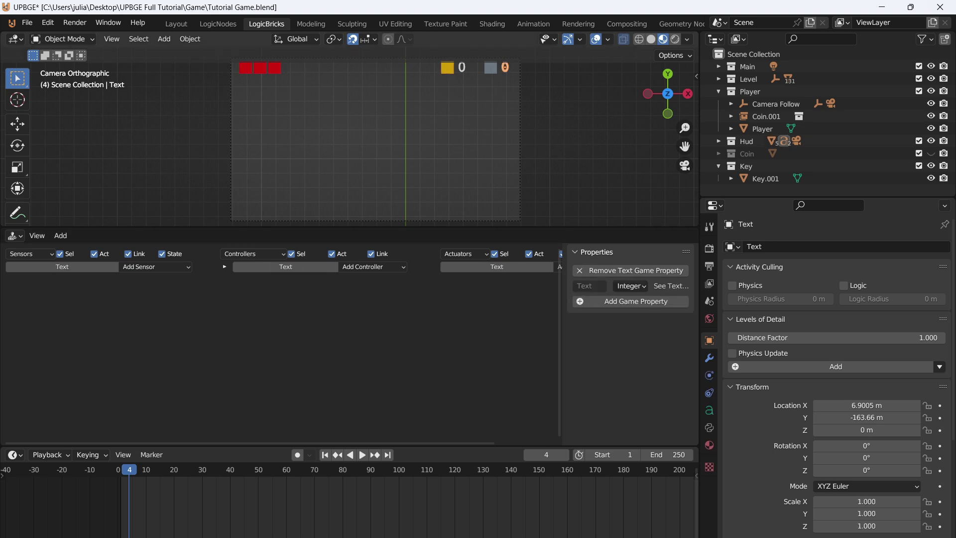
pyautogui.click(784, 141)
pyautogui.click(784, 141)
pyautogui.click(785, 141)
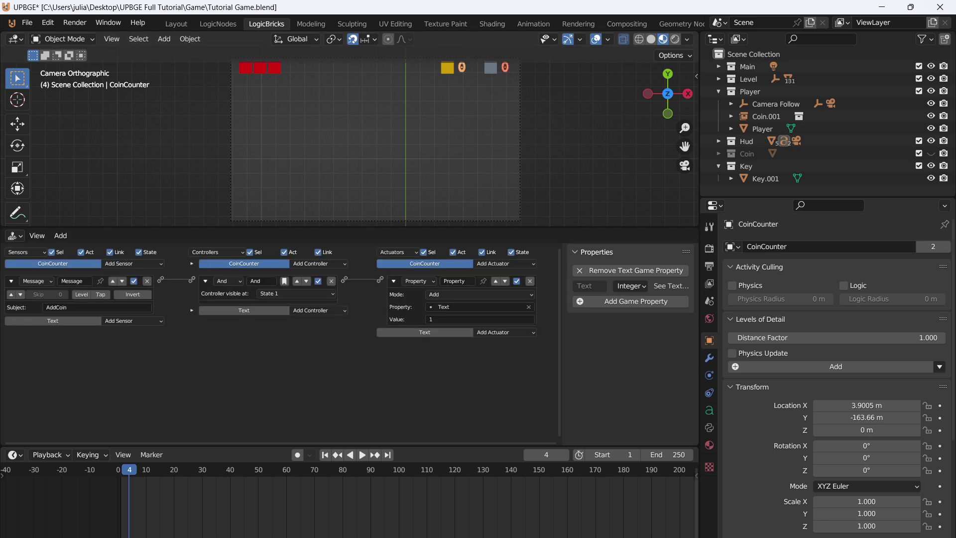
pyautogui.press('F3')
pyautogui.write('copy')
pyautogui.press('Down')
pyautogui.press('Return')
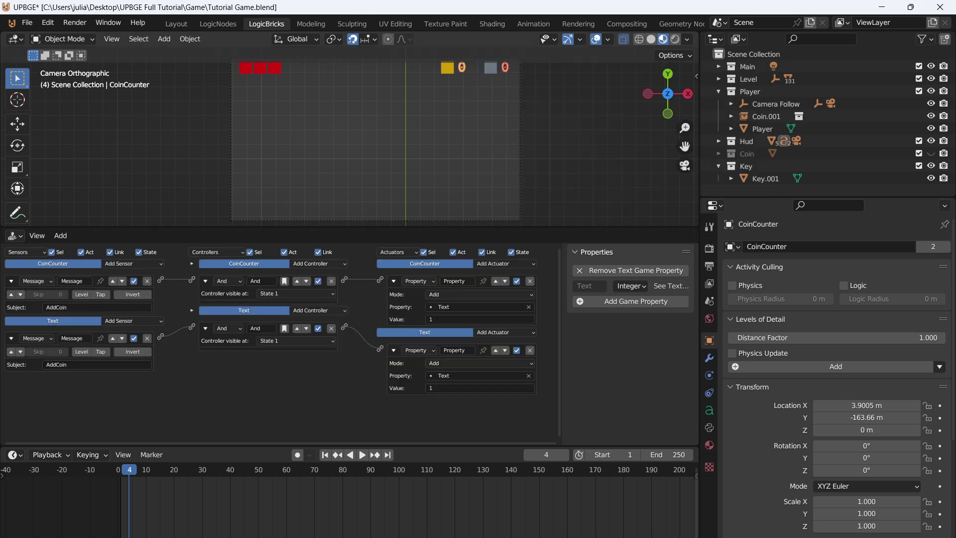
# Set the subject of the key counter text's Message sensor to AddKey.
pyautogui.click(785, 141)
pyautogui.click(113, 318)
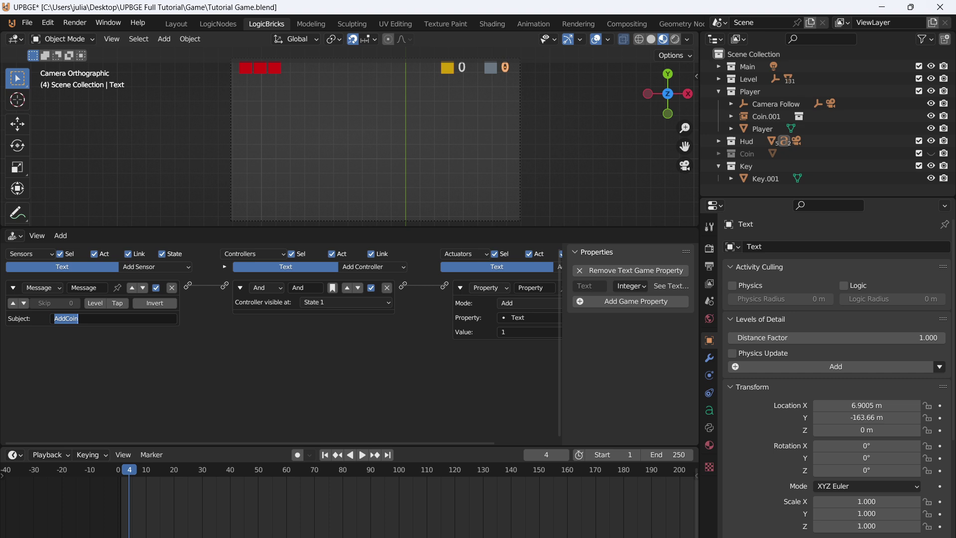
pyautogui.write('AddKey')
pyautogui.press('Return')
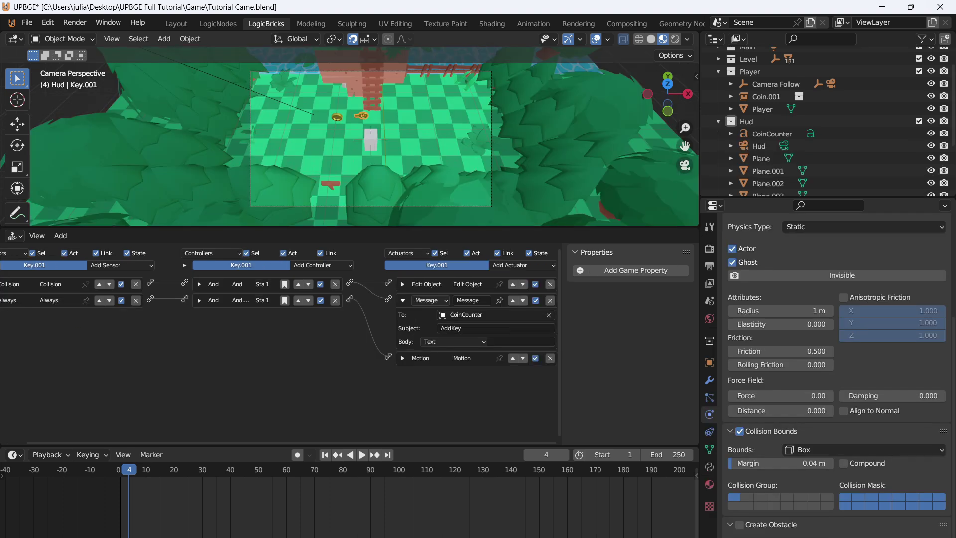
# Rename the Text object in the Hud collection as KeyCounter.
pyautogui.click(466, 314)
pyautogui.scroll(-2, 766, 131)
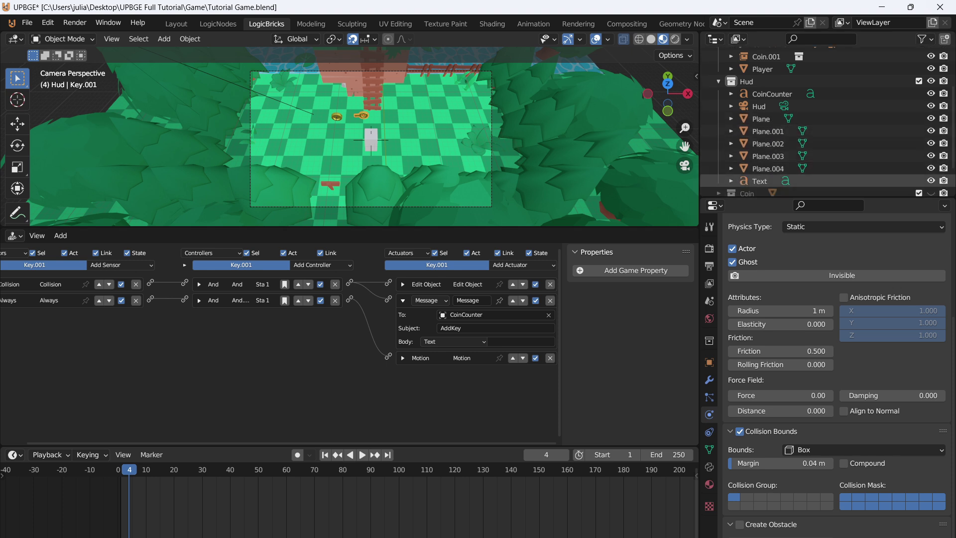
pyautogui.doubleClick(759, 181)
pyautogui.scroll(-2, 759, 180)
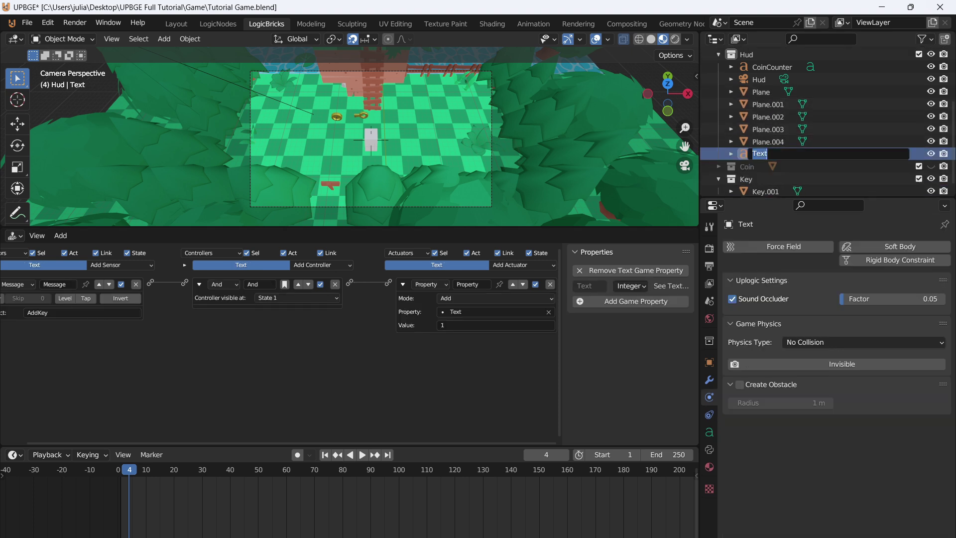
pyautogui.write('KeyCounter')
pyautogui.press('Return')
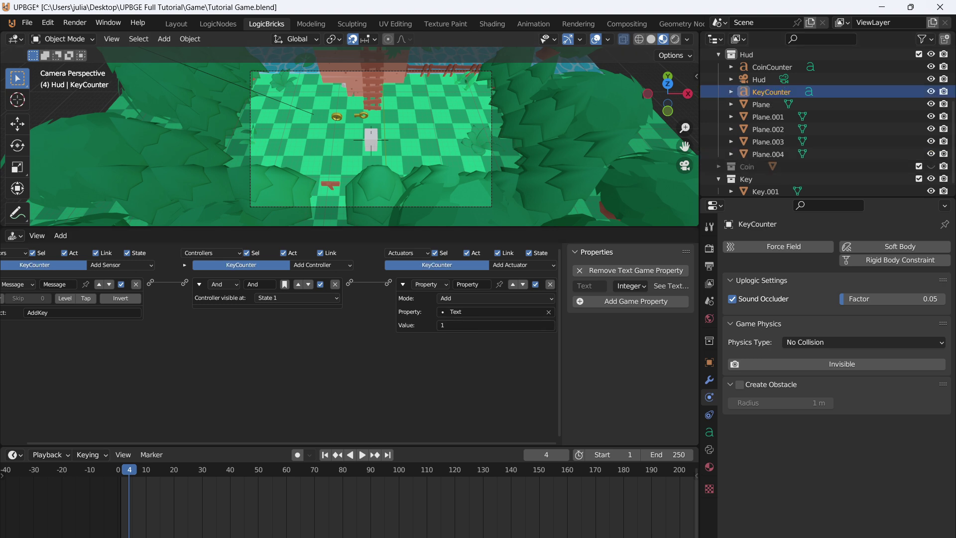
# Set KeyCounter as the recipient of the Message actuator on Key.001 and save the file.
pyautogui.click(362, 115)
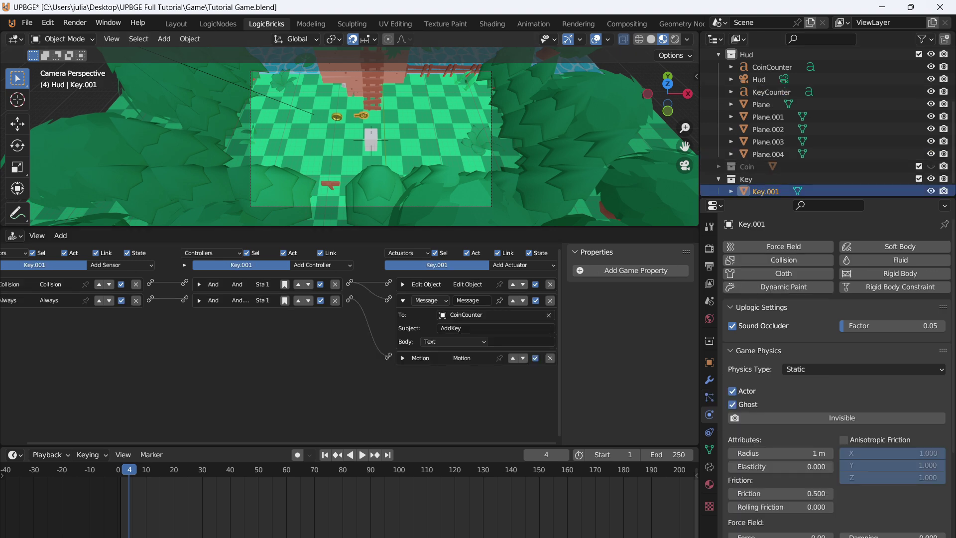
pyautogui.click(466, 315)
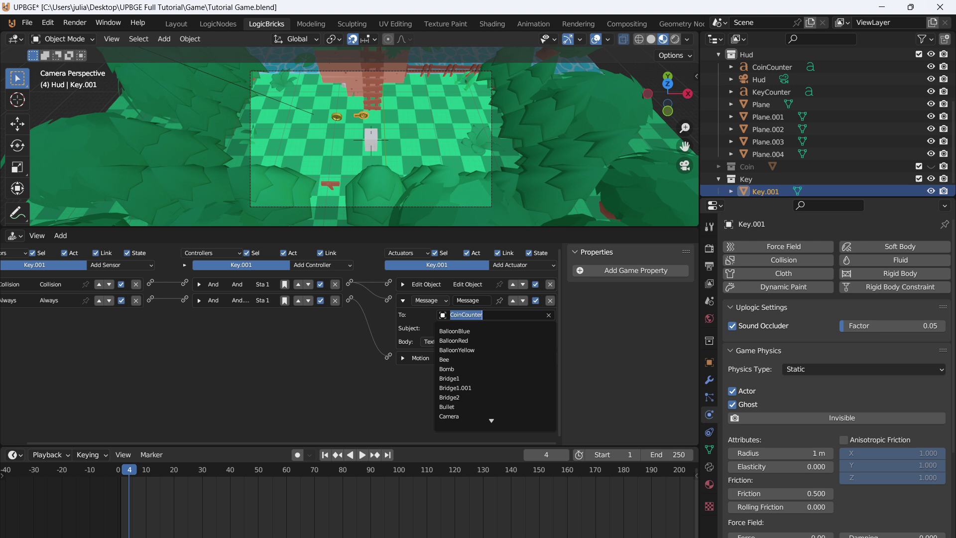
pyautogui.write('Key')
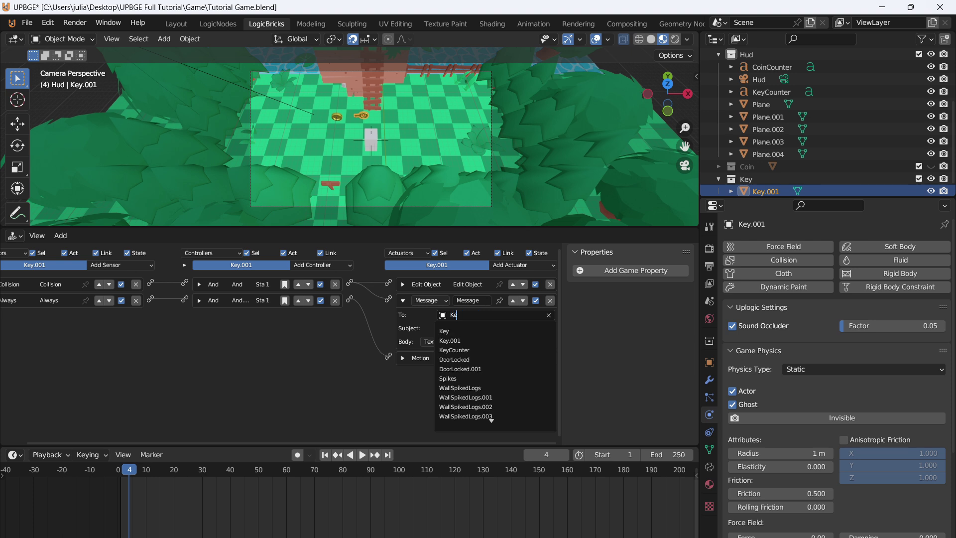
pyautogui.click(454, 349)
pyautogui.hotkey('ctrl', 's')
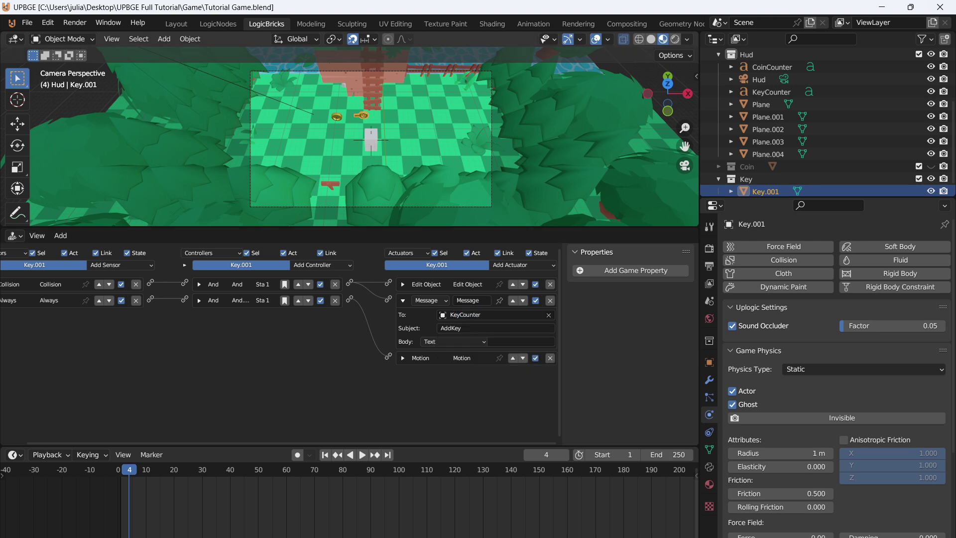
# Run the game and move the player to test collecting the key and the coin.
pyautogui.press('p')
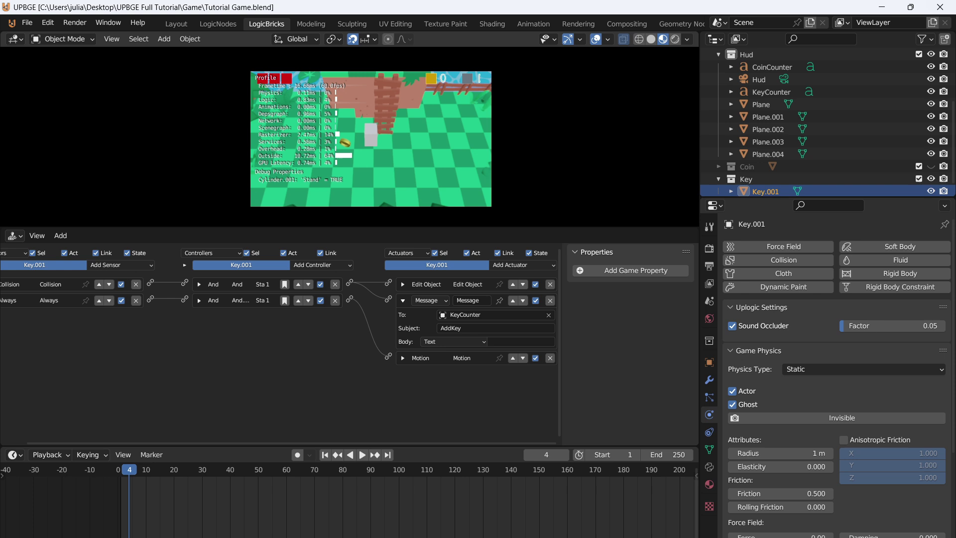
pyautogui.press('s')
pyautogui.press('w')
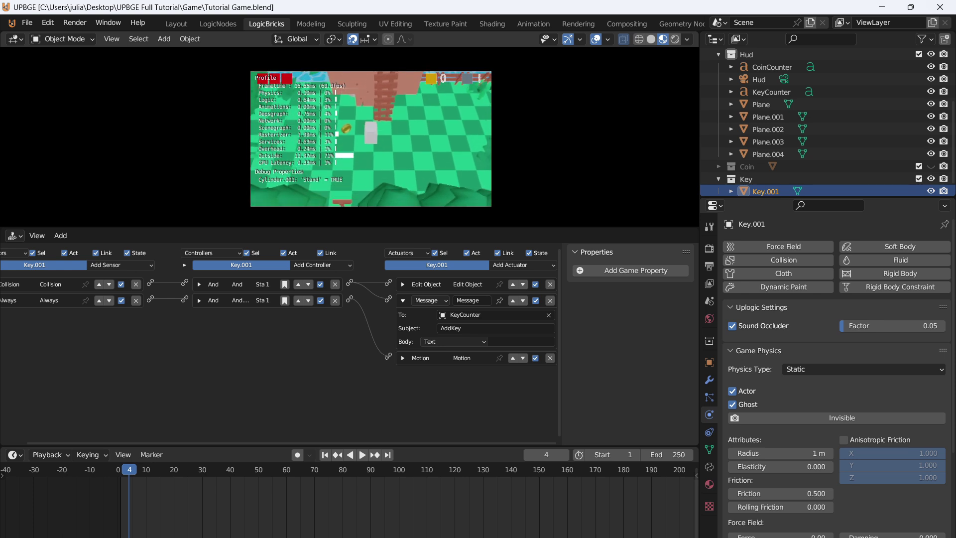
pyautogui.press('a')
pyautogui.press('d')
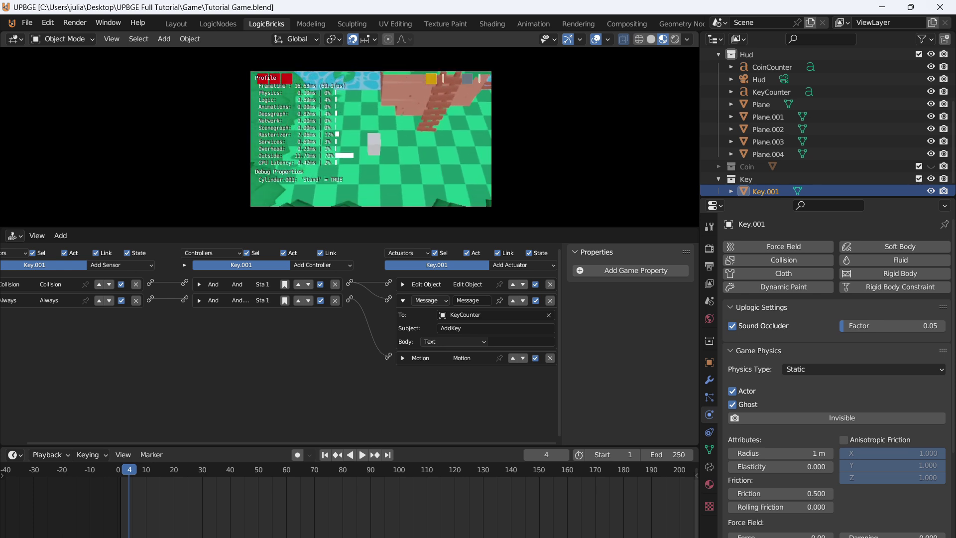
pyautogui.press('Escape')
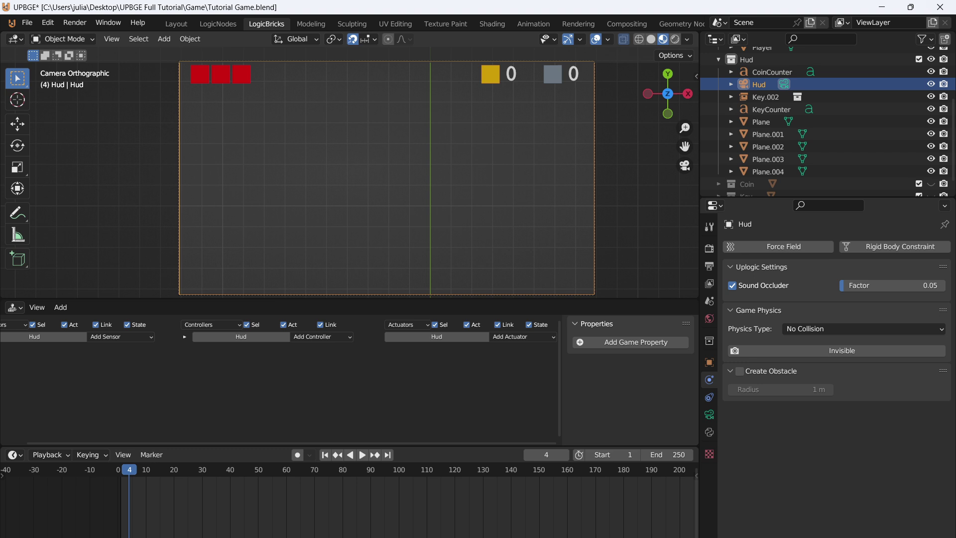
pyautogui.click(200, 74)
pyautogui.click(220, 73)
pyautogui.click(242, 74)
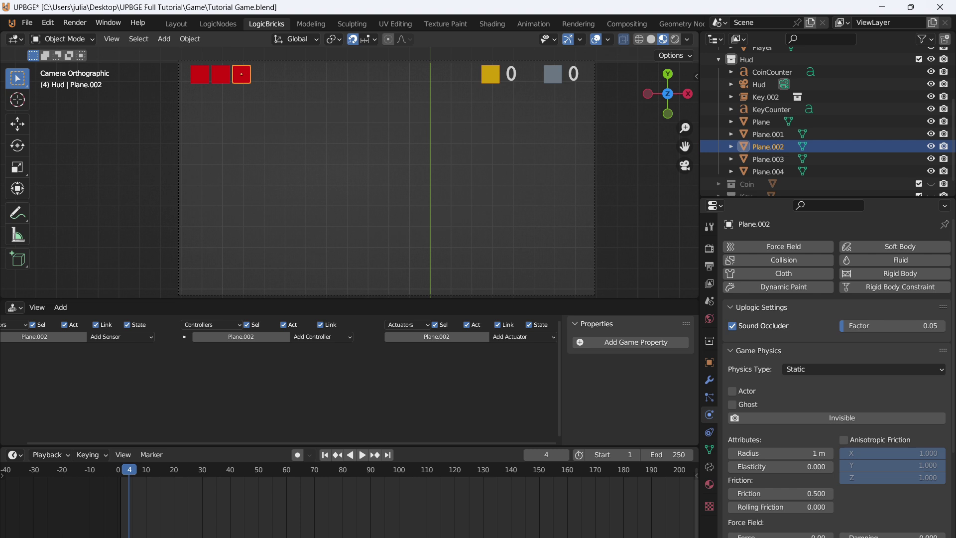
pyautogui.click(220, 74)
pyautogui.click(200, 74)
pyautogui.click(242, 74)
pyautogui.click(221, 74)
pyautogui.click(199, 73)
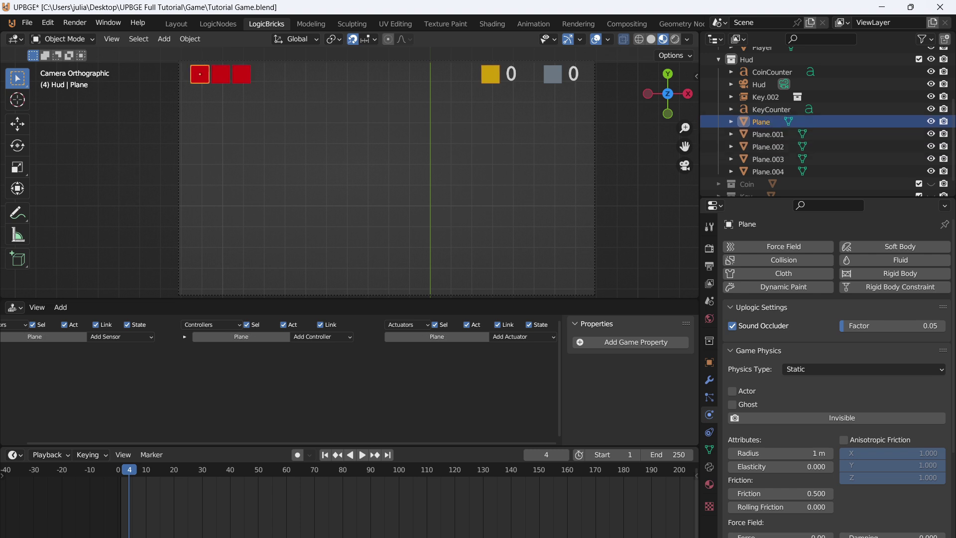
pyautogui.click(242, 74)
pyautogui.click(200, 74)
pyautogui.click(241, 74)
pyautogui.click(200, 74)
pyautogui.click(241, 74)
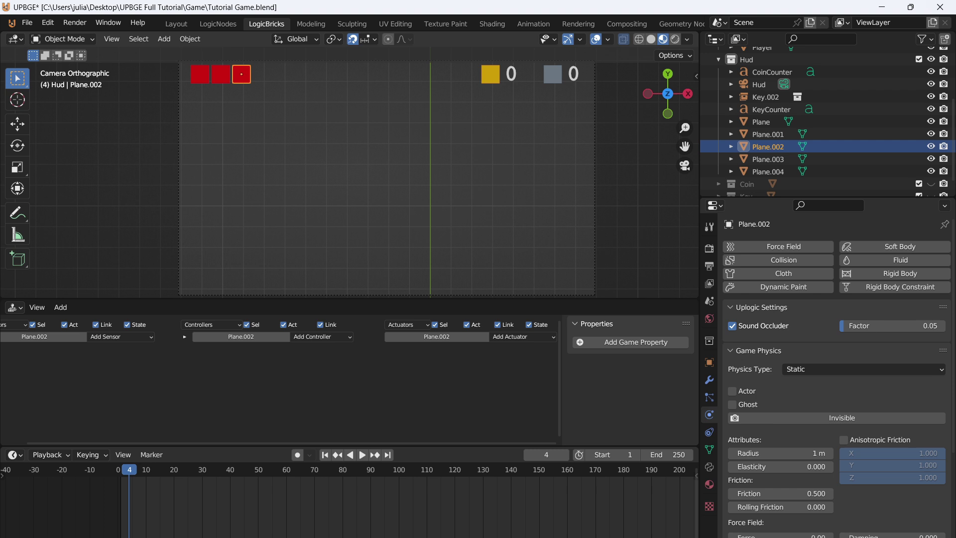
# Delete the third red health square and undo the deletion.
pyautogui.press('x')
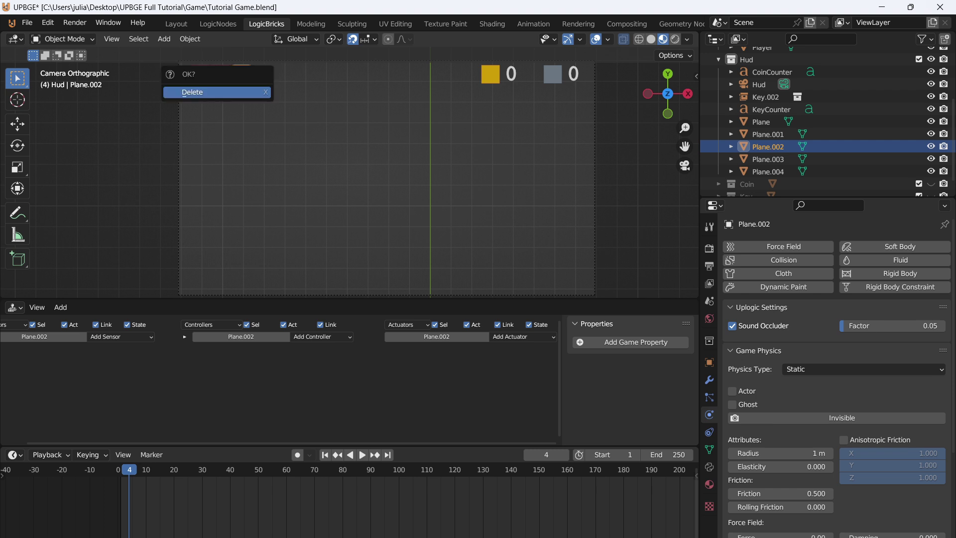
pyautogui.press('Return')
pyautogui.hotkey('ctrl', 'z')
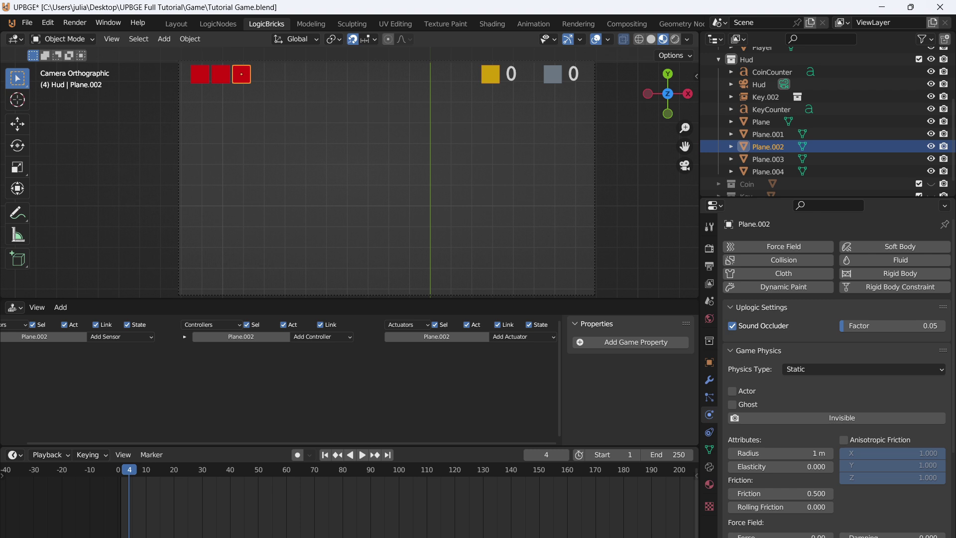
pyautogui.click(200, 74)
pyautogui.click(221, 74)
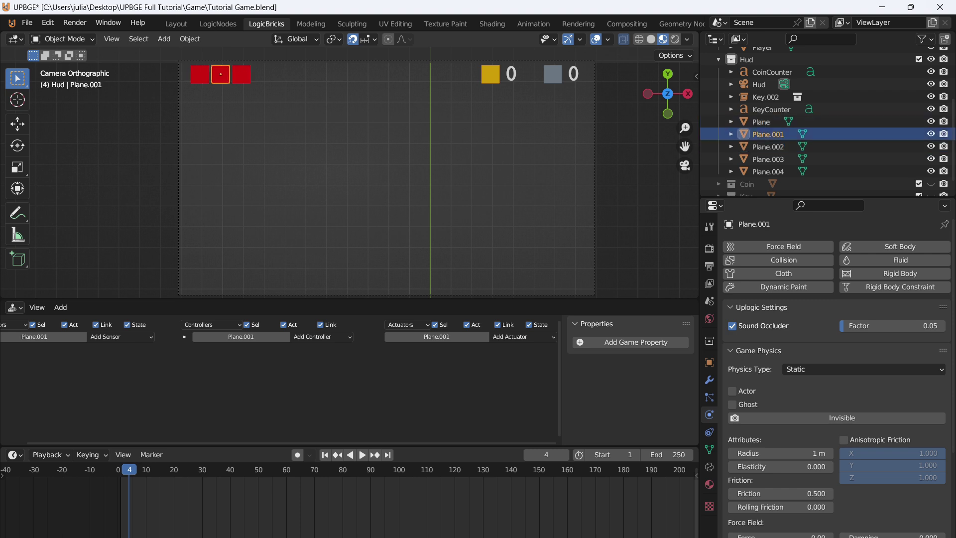
pyautogui.click(241, 74)
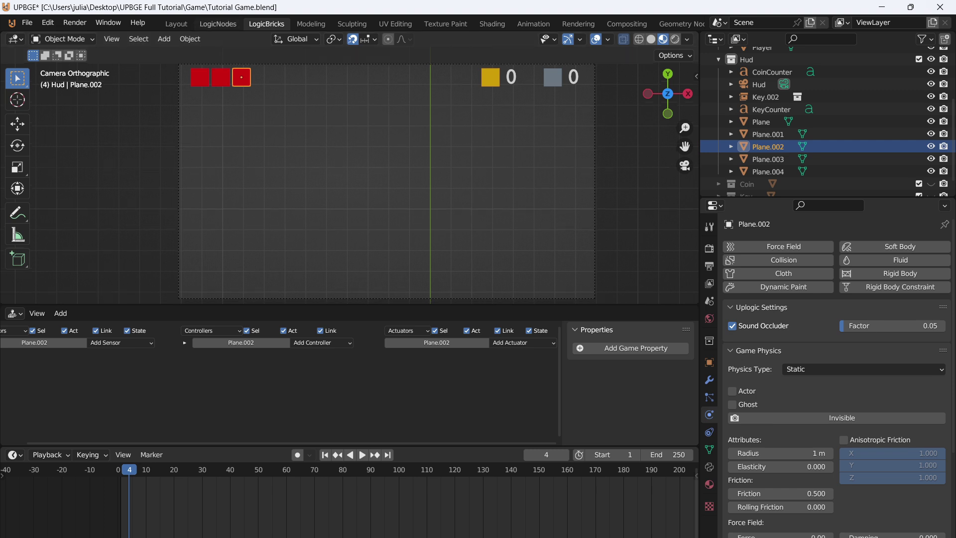
# Open the Player_Health tree in the LogicNodes workspace, join all its nodes in a frame and label the frame spawn.
pyautogui.hotkey('ctrl', 'pageup')
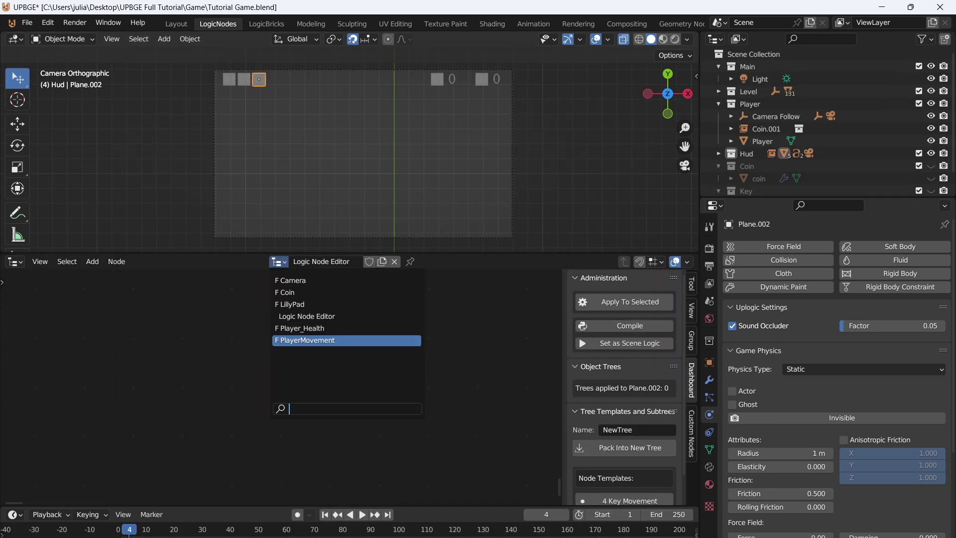
pyautogui.press('Up')
pyautogui.press('Return')
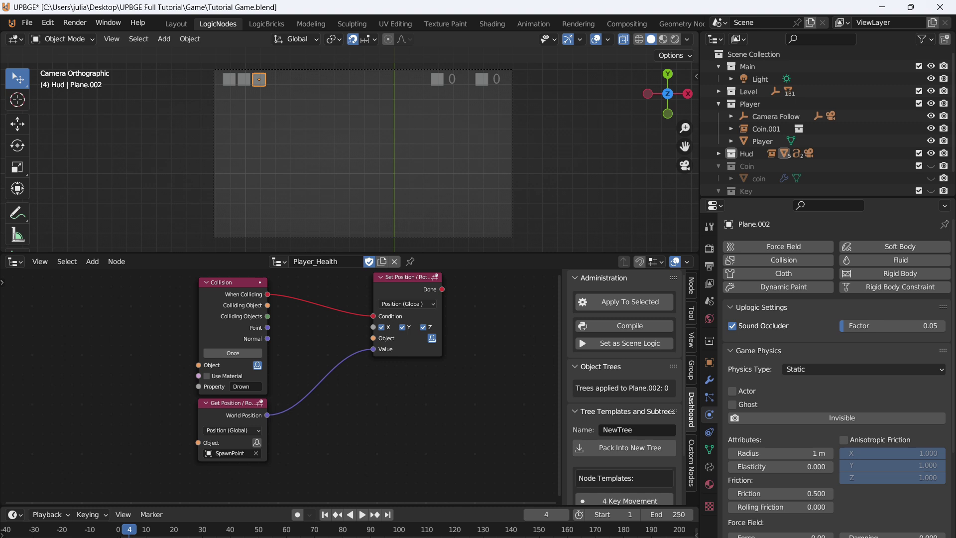
pyautogui.press('Home')
pyautogui.press('a')
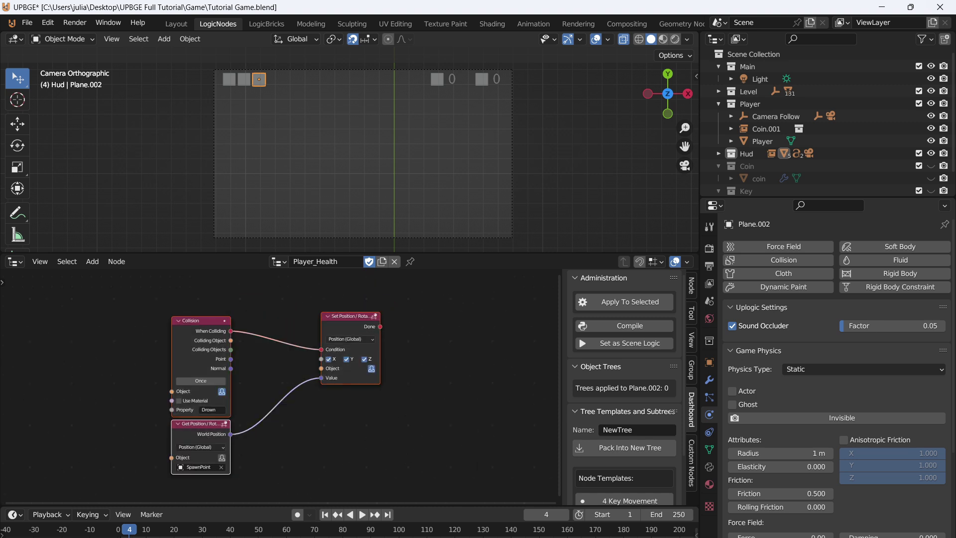
pyautogui.hotkey('ctrl', 'j')
pyautogui.press('Home')
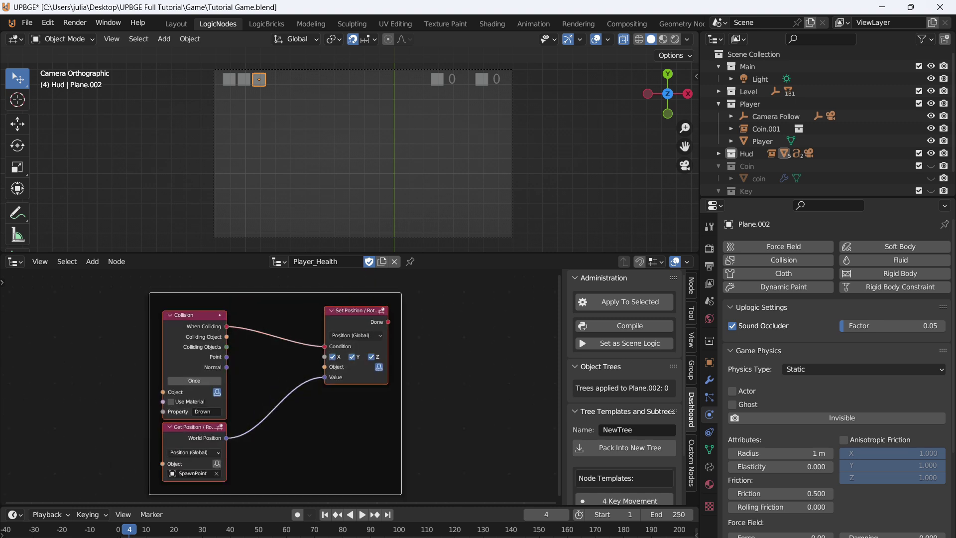
pyautogui.press('F2')
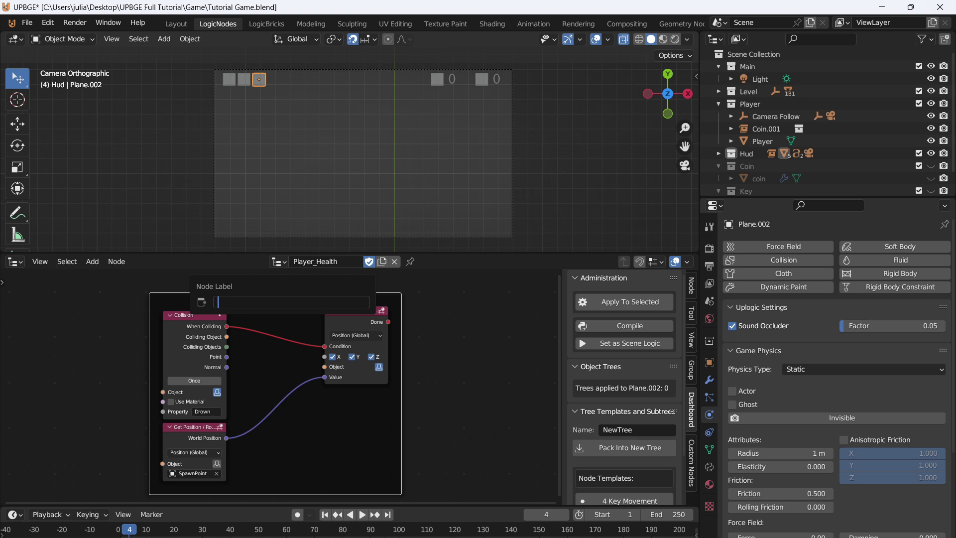
pyautogui.write('spawn')
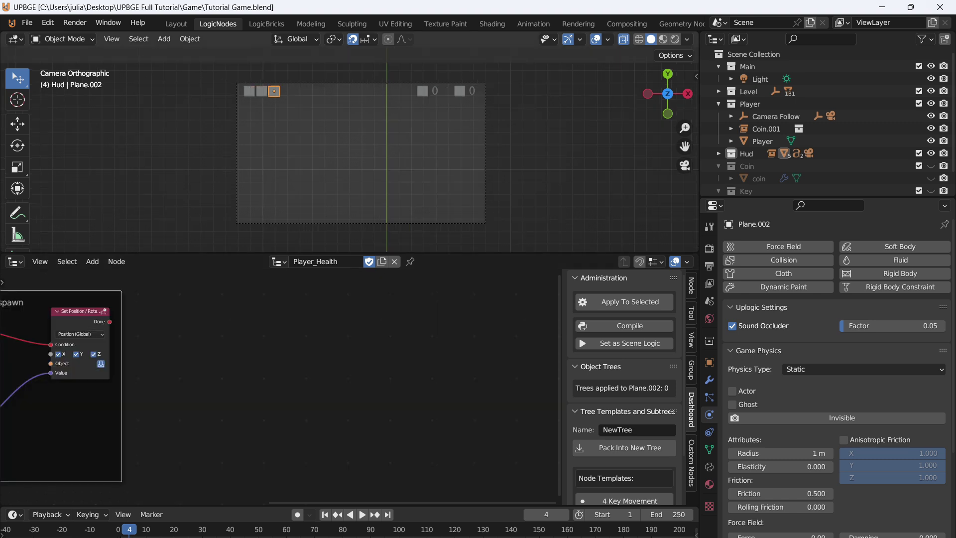
# Rename the three red health squares in order as Heart_1, Heart_2 and Heart_3.
pyautogui.press('F2')
pyautogui.write('Heart_')
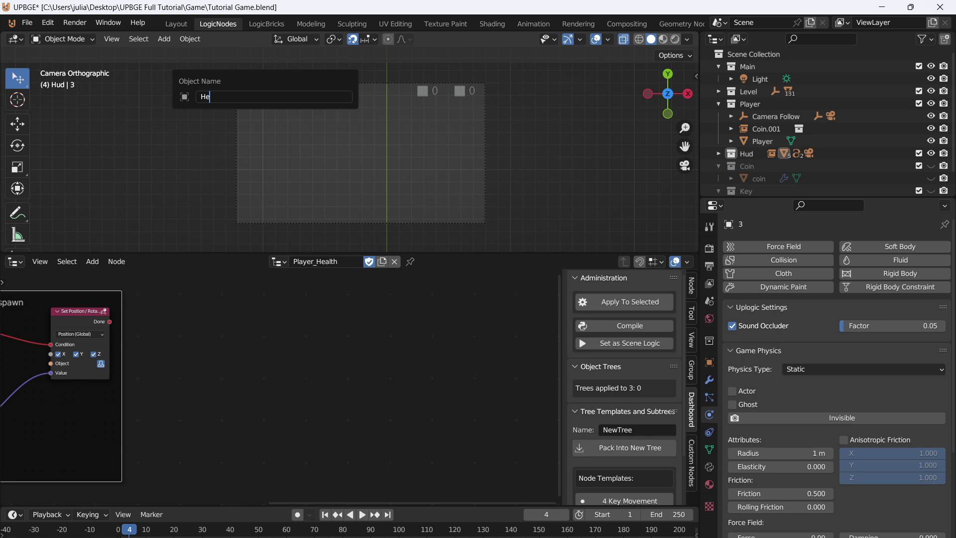
pyautogui.write('Heart_3')
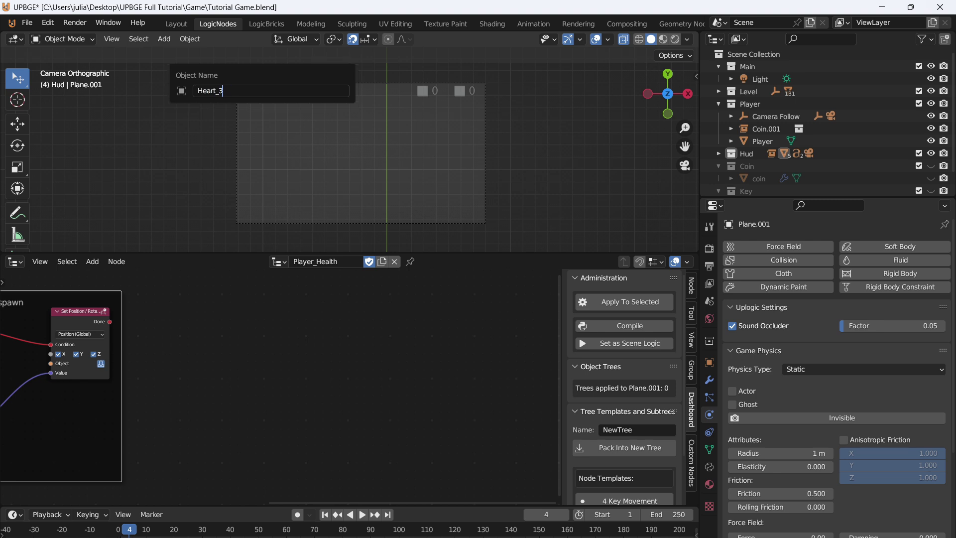
pyautogui.press('Return')
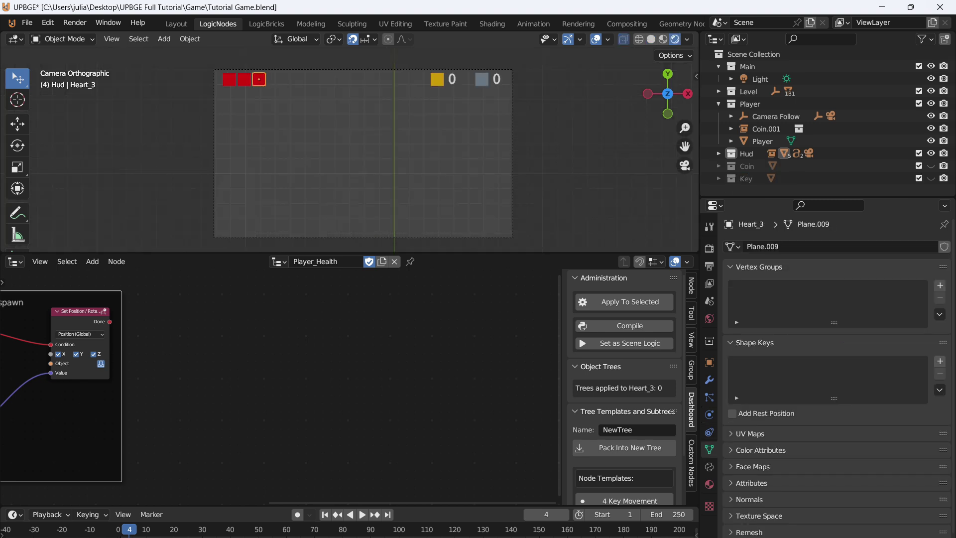
pyautogui.click(229, 79)
pyautogui.click(244, 79)
pyautogui.click(259, 79)
pyautogui.click(229, 79)
pyautogui.click(244, 79)
pyautogui.click(259, 80)
pyautogui.click(229, 79)
# Add a Set Visibility node and an Evaluate Property node beside it in the empty area of the Player_Health tree.
pyautogui.hotkey('shift', 'a')
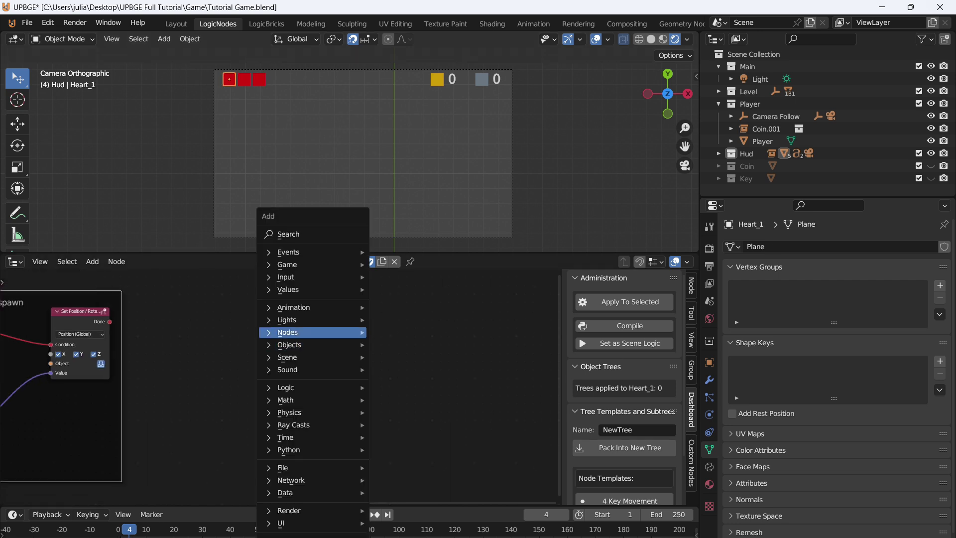
pyautogui.click(347, 234)
pyautogui.write('vi')
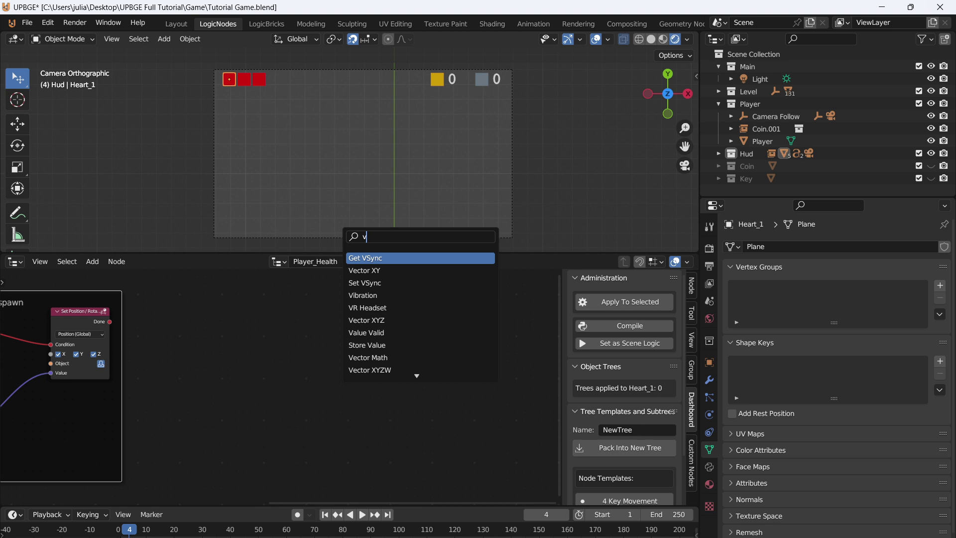
pyautogui.hotkey('shift', 'a')
pyautogui.click(324, 233)
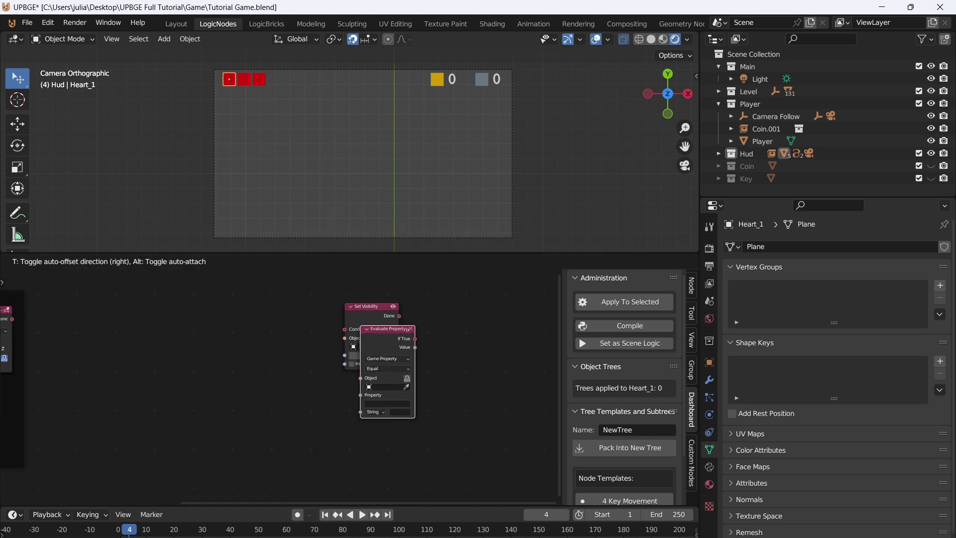
pyautogui.moveTo(408, 330); pyautogui.dragTo(312, 305)
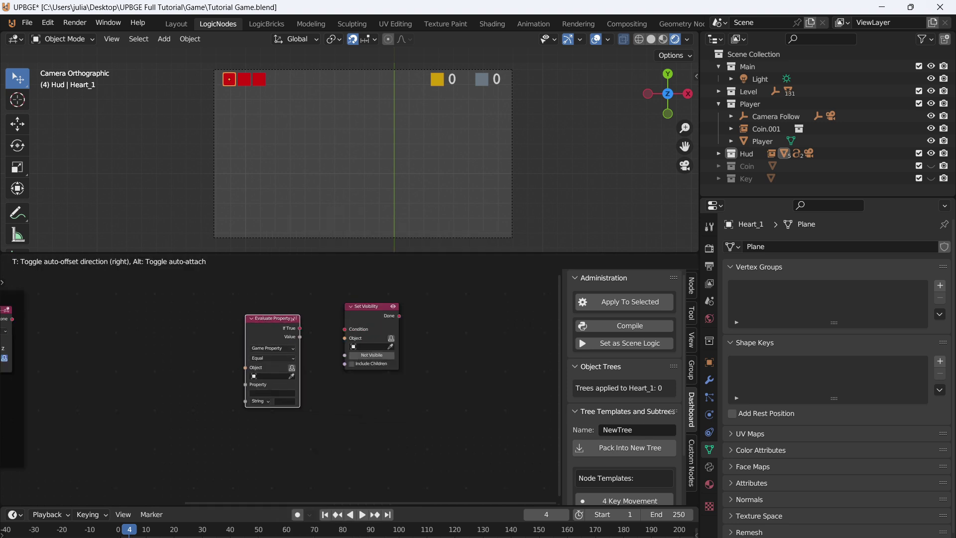
pyautogui.click(312, 305)
pyautogui.scroll(3, 324, 293)
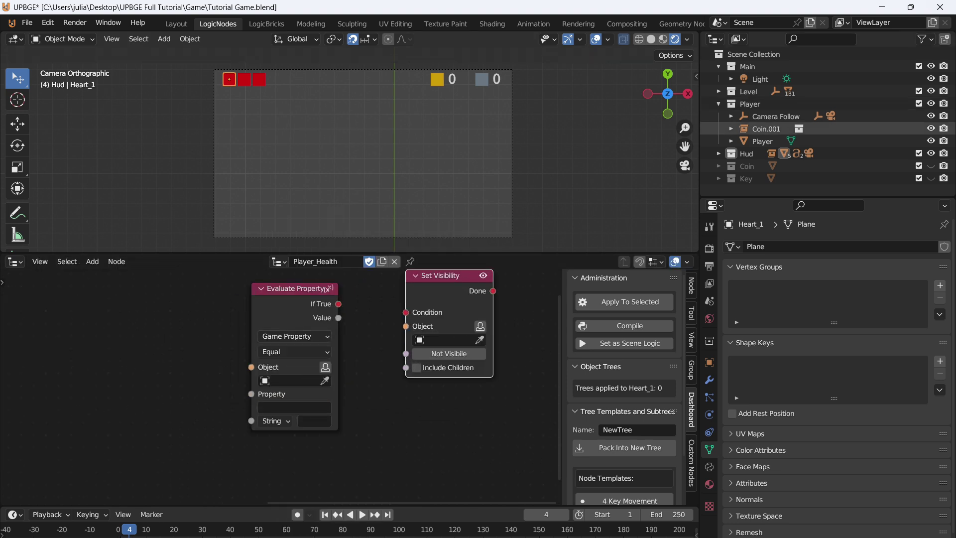
# Add an integer game property named HP with value 3 to the Player object.
pyautogui.scroll(-3, 625, 388)
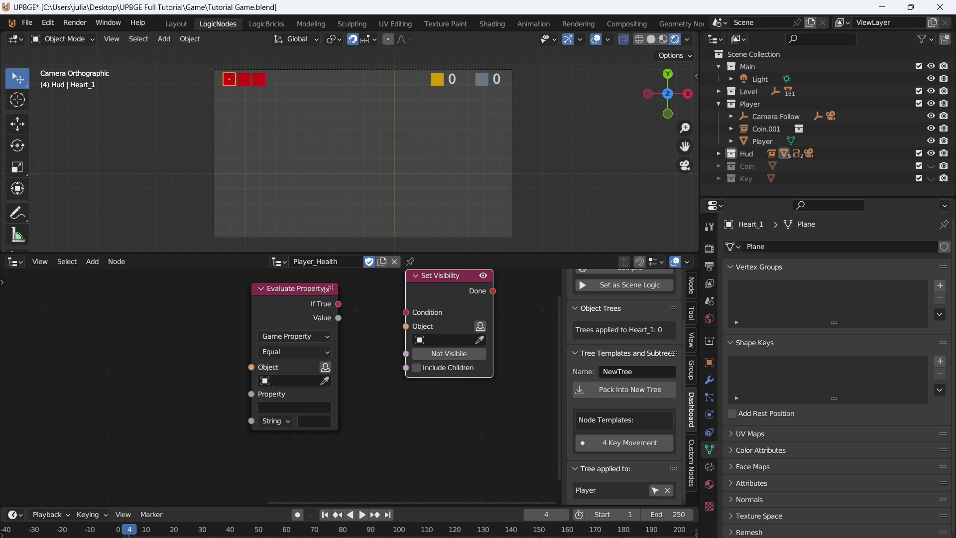
pyautogui.click(762, 141)
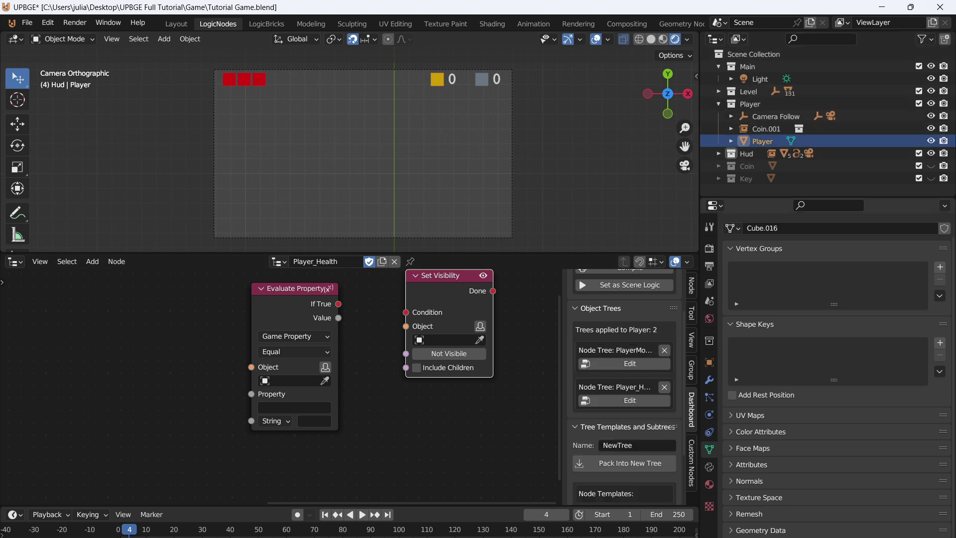
pyautogui.click(709, 467)
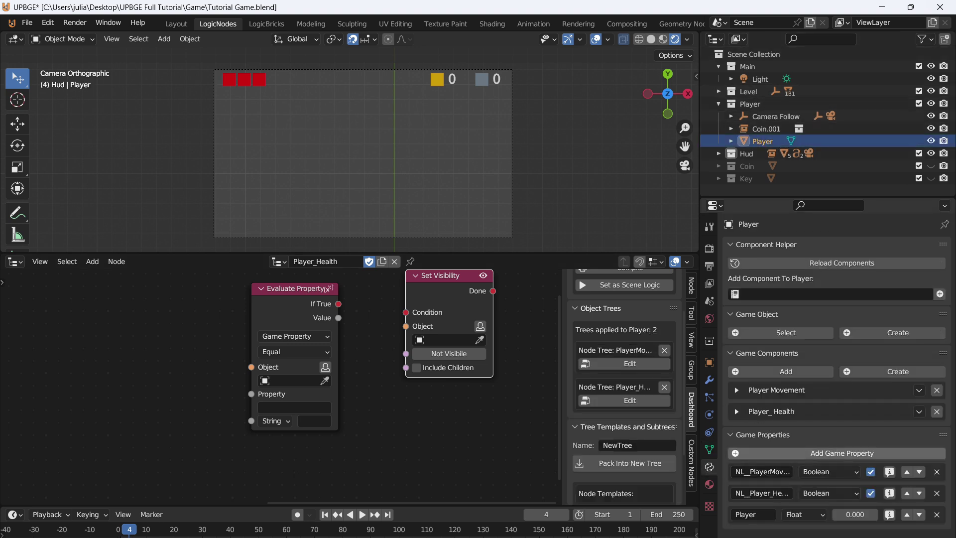
pyautogui.click(837, 453)
pyautogui.click(752, 534)
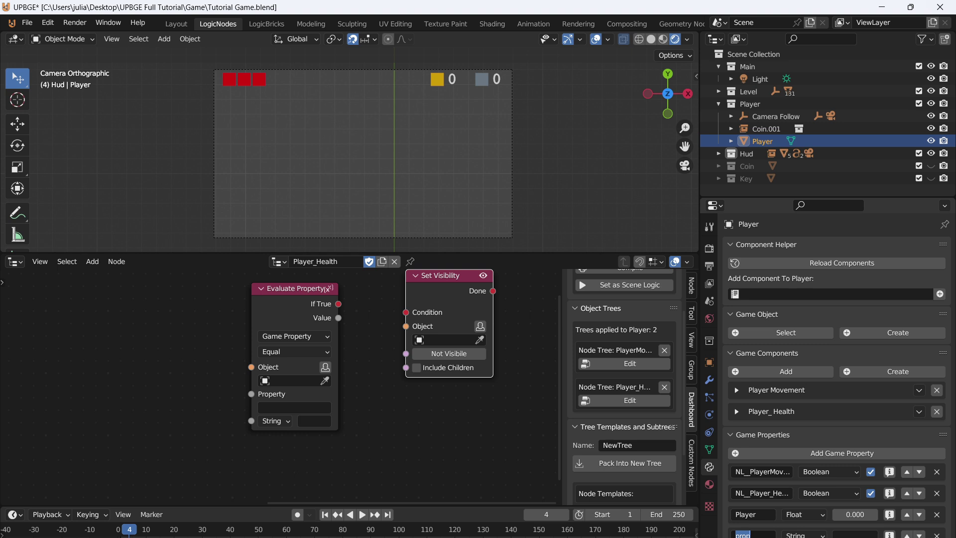
pyautogui.write('HP')
pyautogui.click(802, 534)
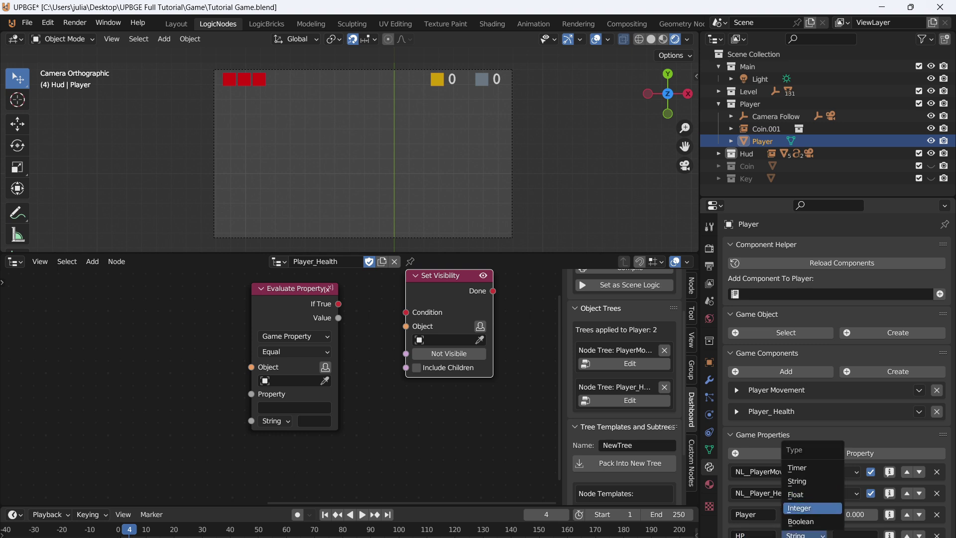
pyautogui.click(812, 507)
pyautogui.click(855, 535)
pyautogui.write('3')
pyautogui.press('Return')
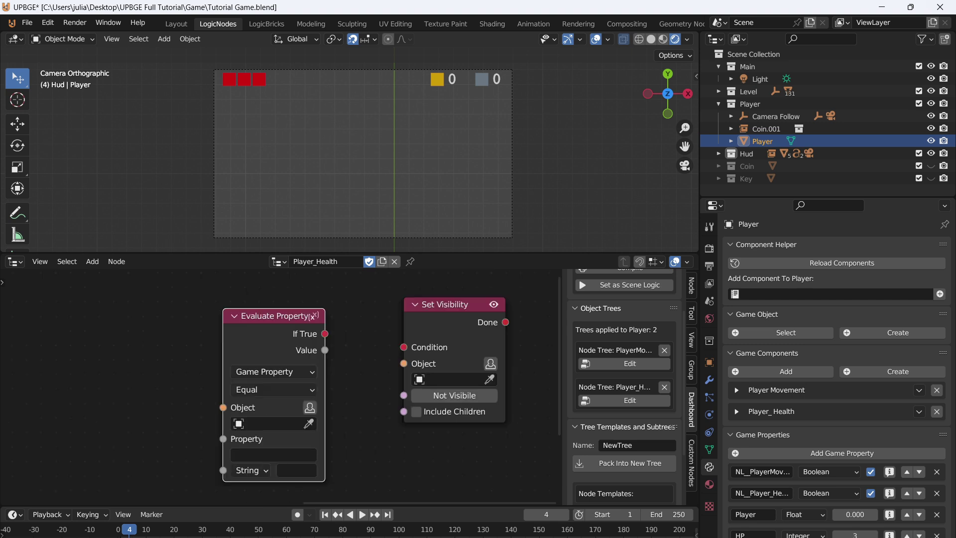
# Link Evaluate Property's If True output to Set Visibility's Condition and make it evaluate the owner's HP property.
pyautogui.moveTo(326, 334); pyautogui.dragTo(405, 347)
pyautogui.rightClick(309, 407)
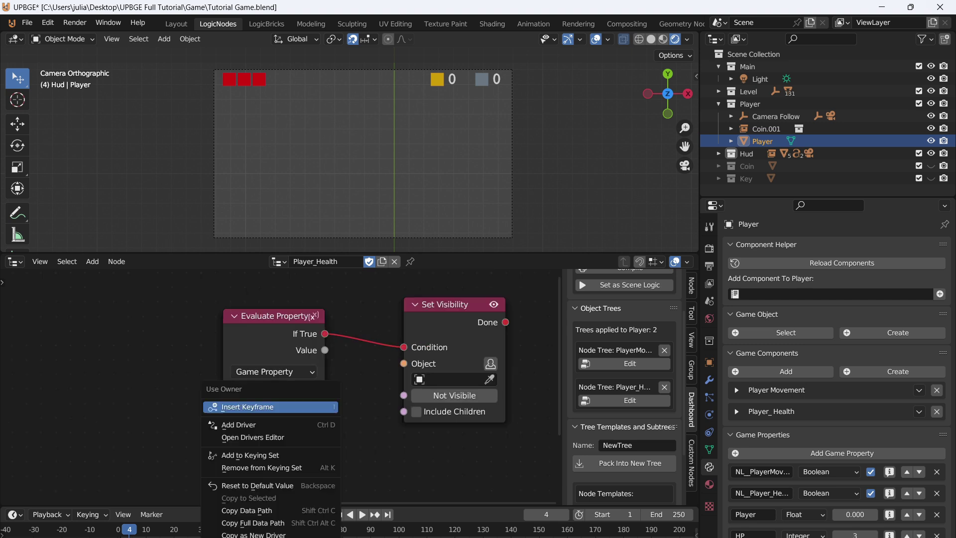
pyautogui.click(310, 407)
pyautogui.click(274, 439)
pyautogui.click(314, 331)
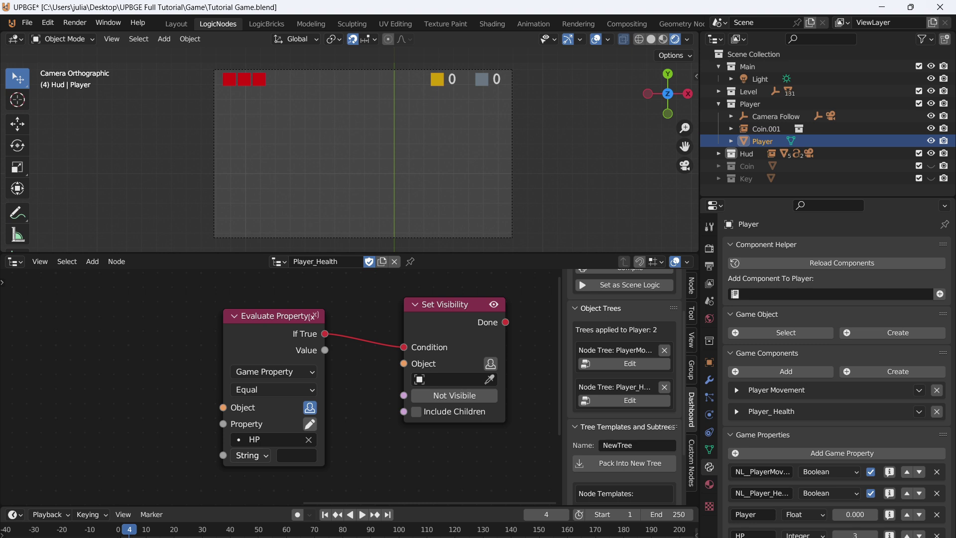
# Set the Evaluate Property comparison value to the integer 3.
pyautogui.click(251, 455)
pyautogui.click(267, 407)
pyautogui.click(296, 455)
pyautogui.write('3')
pyautogui.press('Return')
# Duplicate the Set Visibility node twice and chain the three nodes from Done to Condition.
pyautogui.moveTo(454, 329); pyautogui.dragTo(266, 349, button='middle')
pyautogui.click(337, 348)
pyautogui.scroll(-3, 306, 349)
pyautogui.hotkey('shift', 'd')
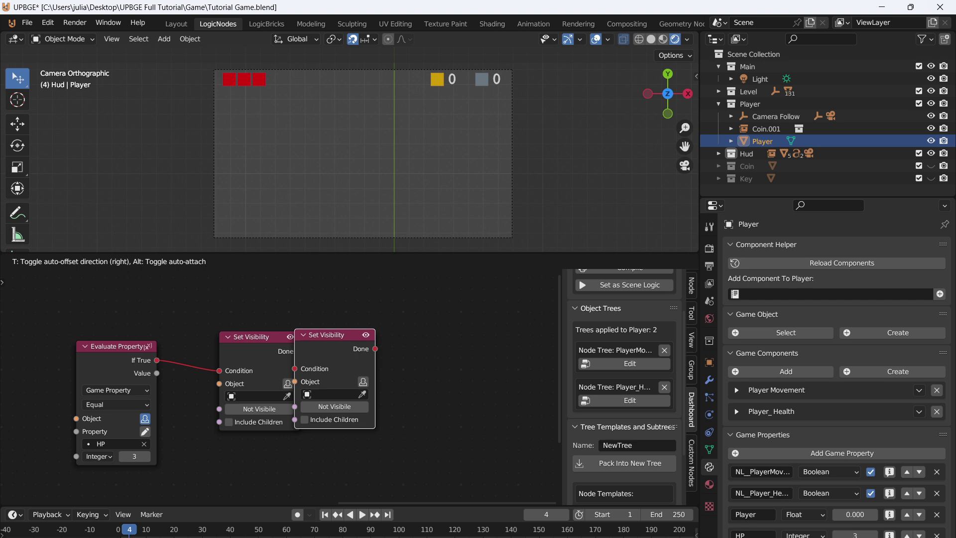
pyautogui.click(371, 340)
pyautogui.hotkey('shift', 'd')
pyautogui.click(470, 340)
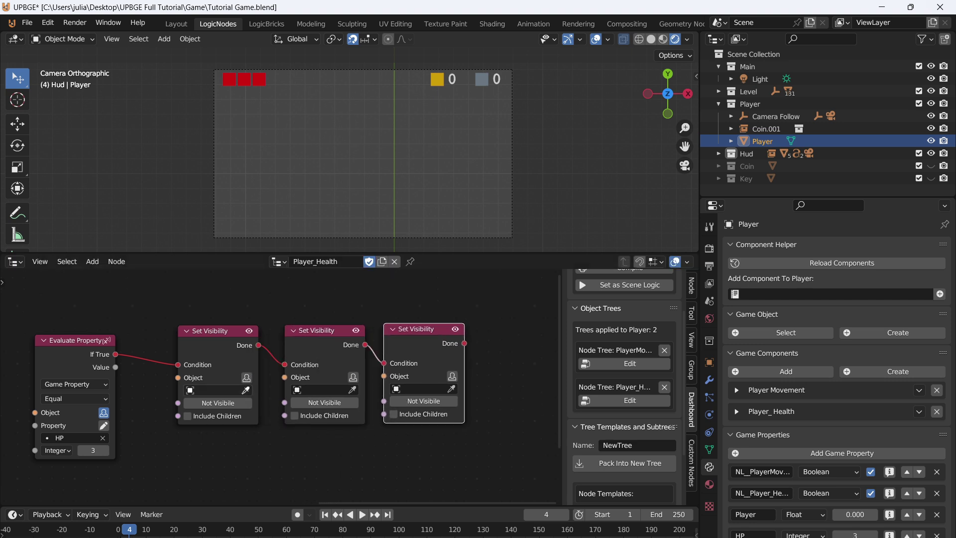
# Switch all three Set Visibility nodes to Visible.
pyautogui.click(218, 402)
pyautogui.click(324, 403)
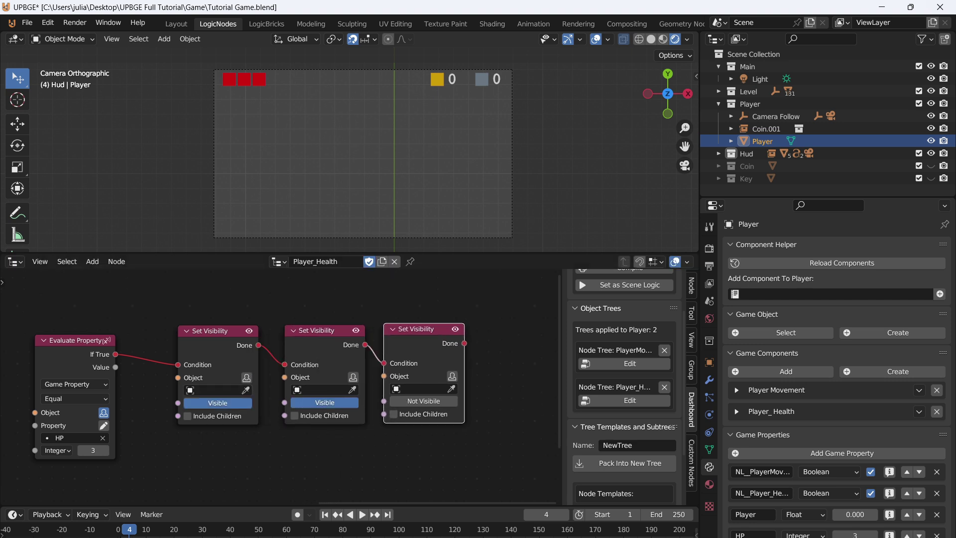
pyautogui.click(423, 401)
# Assign Heart_1, Heart_2 and Heart_3 as the target objects of the three Set Visibility nodes in order.
pyautogui.moveTo(318, 438); pyautogui.dragTo(358, 401, button='middle')
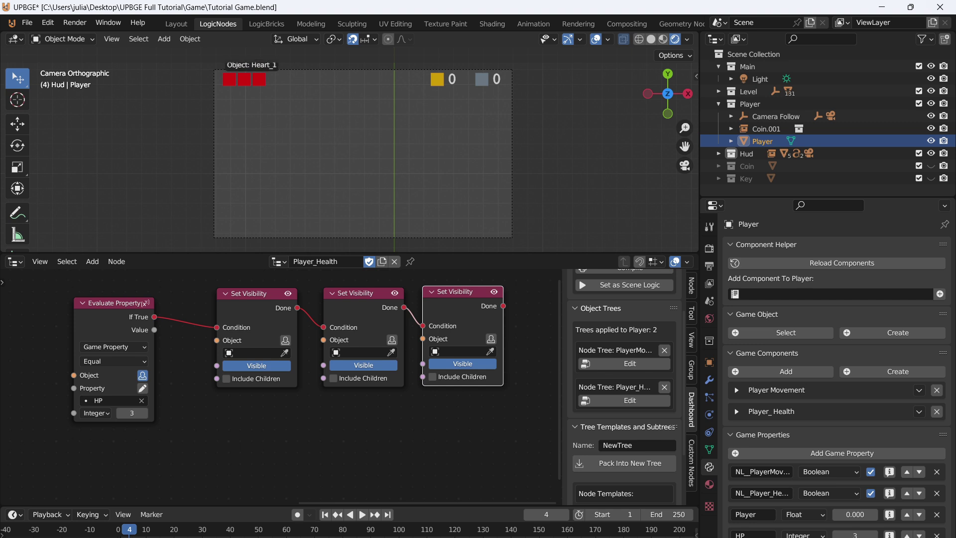
pyautogui.click(229, 79)
pyautogui.click(391, 352)
pyautogui.click(244, 79)
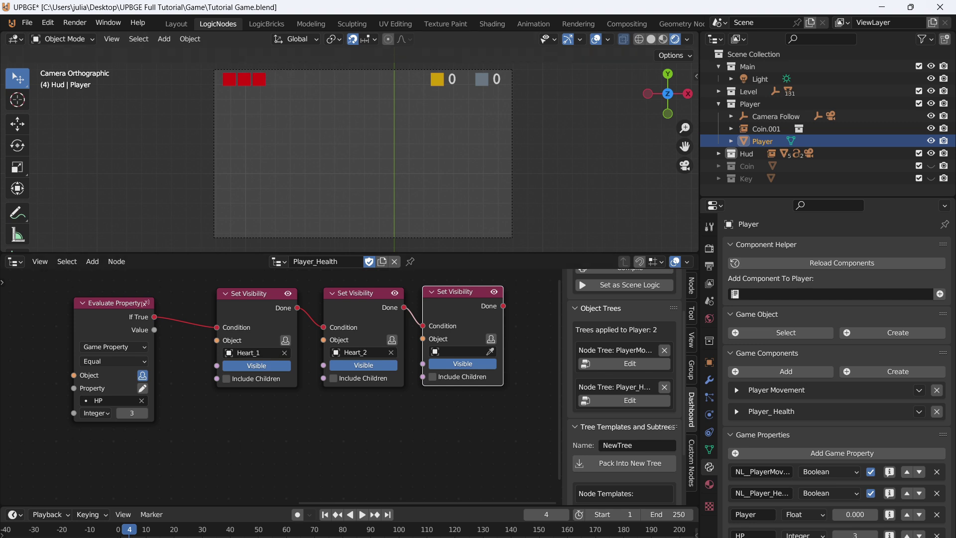
pyautogui.click(259, 79)
pyautogui.scroll(-3, 353, 363)
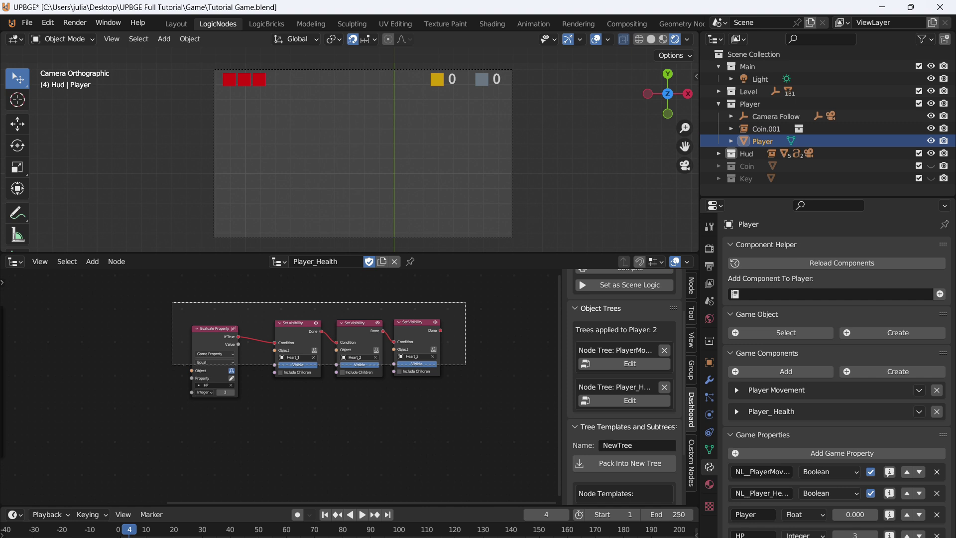
# Duplicate the HP check row below the original, set its comparison value to 2 and switch Heart_3 to Not Visible.
pyautogui.hotkey('shift', 'd')
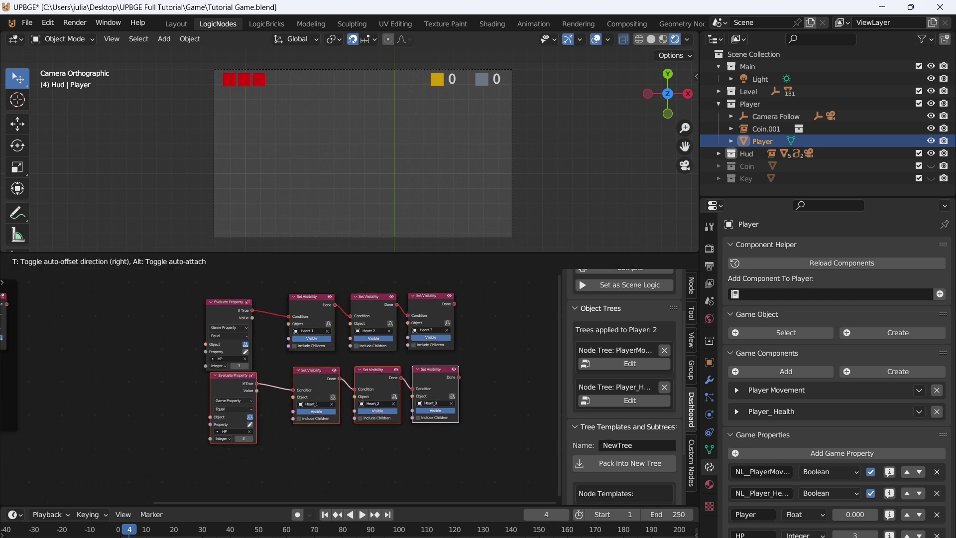
pyautogui.press('Return')
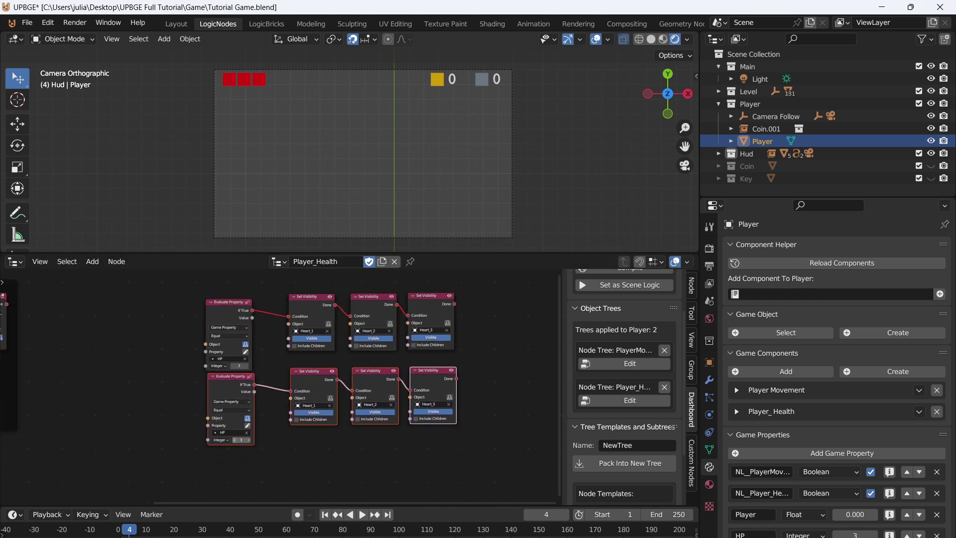
pyautogui.click(232, 439)
pyautogui.scroll(4, 282, 387)
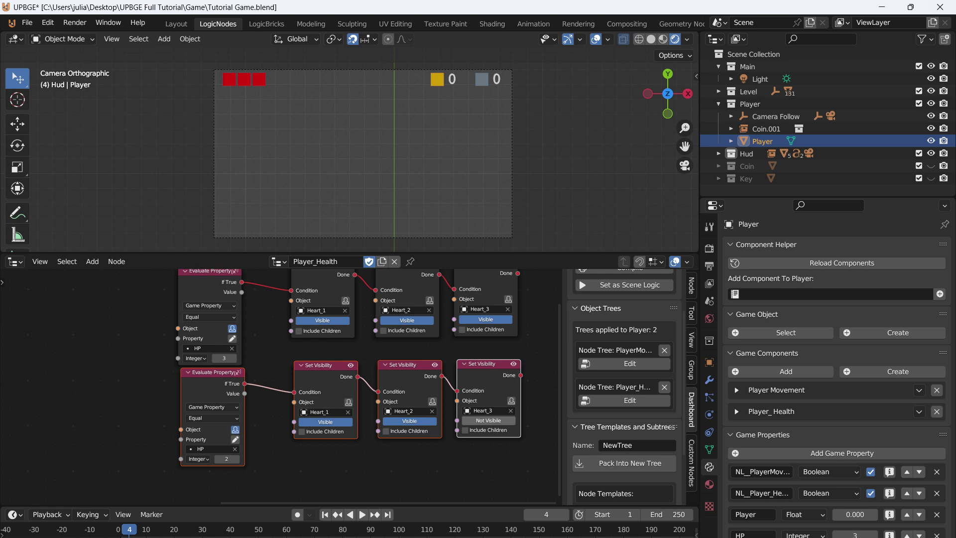
pyautogui.click(485, 421)
# Duplicate the HP 2 row below it, set the comparison value to 1 and switch Heart_2 to Not Visible.
pyautogui.scroll(-2, 485, 421)
pyautogui.moveTo(319, 398); pyautogui.dragTo(317, 365, button='middle')
pyautogui.hotkey('shift', 'd')
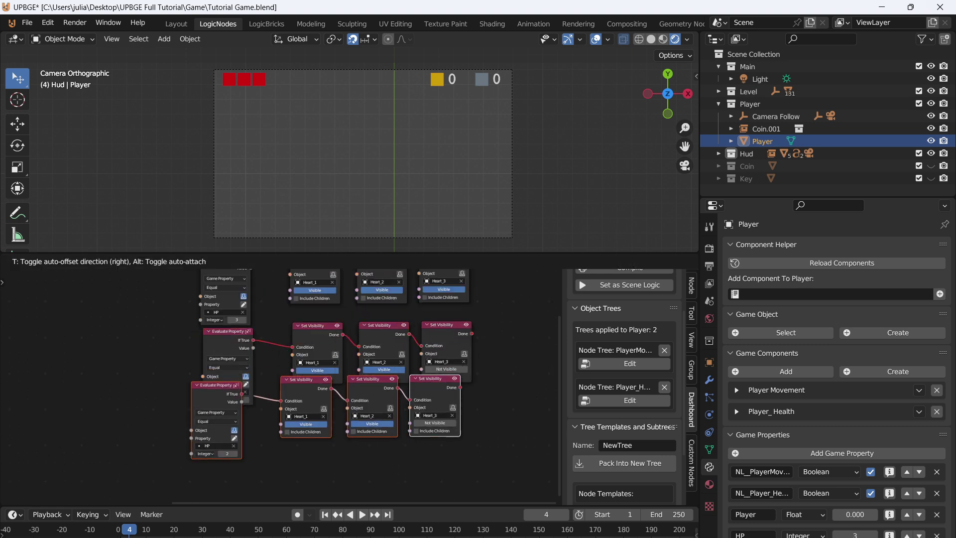
pyautogui.press('Return')
pyautogui.click(230, 479)
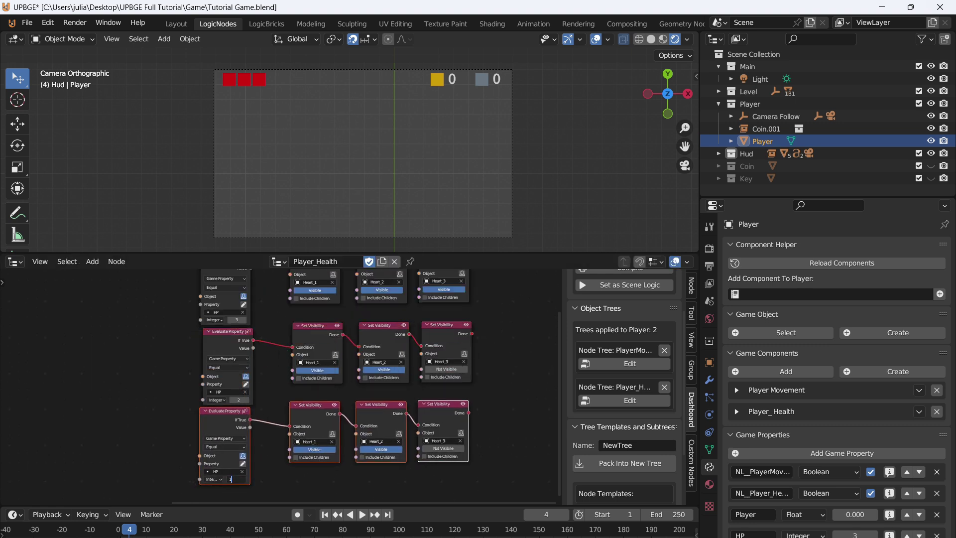
pyautogui.click(383, 449)
pyautogui.rightClick(388, 448)
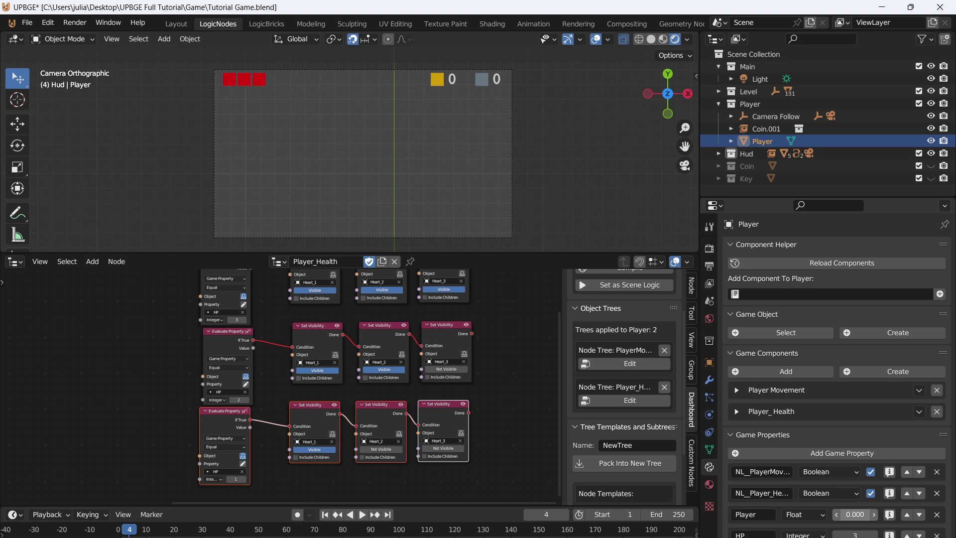
# Duplicate the HP 1 row below it, set the comparison value to 0, switch Heart_1 to Not Visible and save the file.
pyautogui.scroll(-2, 349, 448)
pyautogui.moveTo(348, 448); pyautogui.dragTo(327, 361, button='middle')
pyautogui.moveTo(166, 331); pyautogui.dragTo(505, 451)
pyautogui.hotkey('shift', 'd')
pyautogui.press('Return')
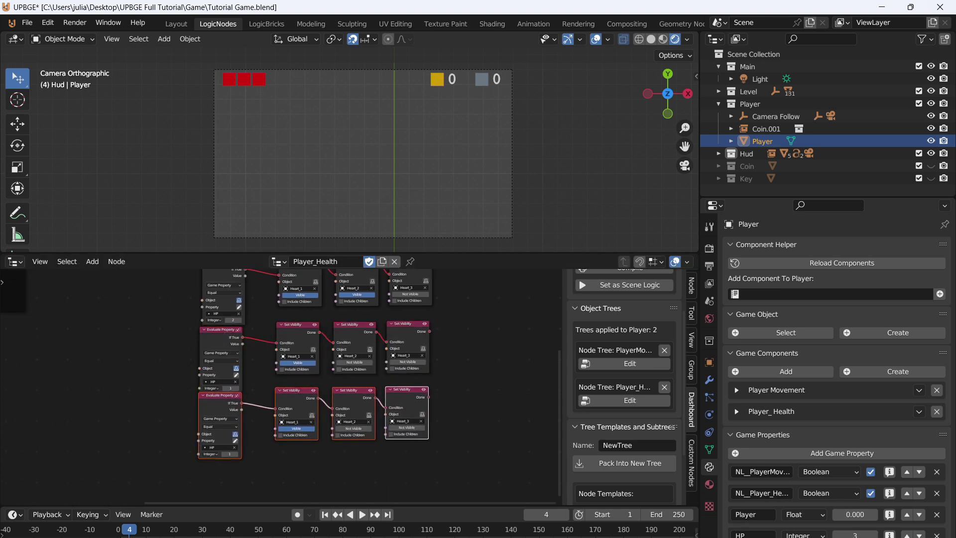
pyautogui.click(224, 454)
pyautogui.click(296, 429)
pyautogui.hotkey('ctrl', 's')
# Play-test the hearts display, lower the Player's HP property to 2 and play-test it again.
pyautogui.scroll(-3, 400, 420)
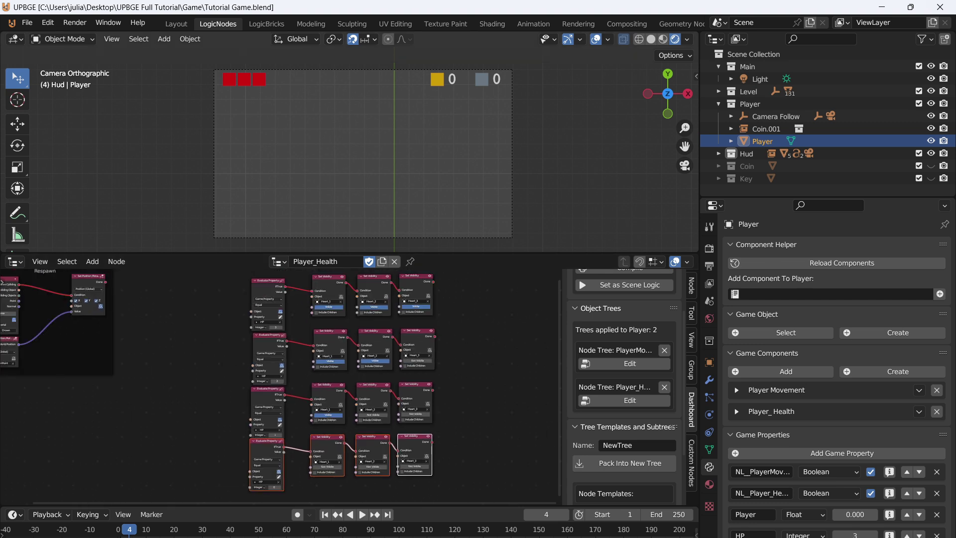
pyautogui.press('p')
pyautogui.press('Escape')
pyautogui.click(837, 534)
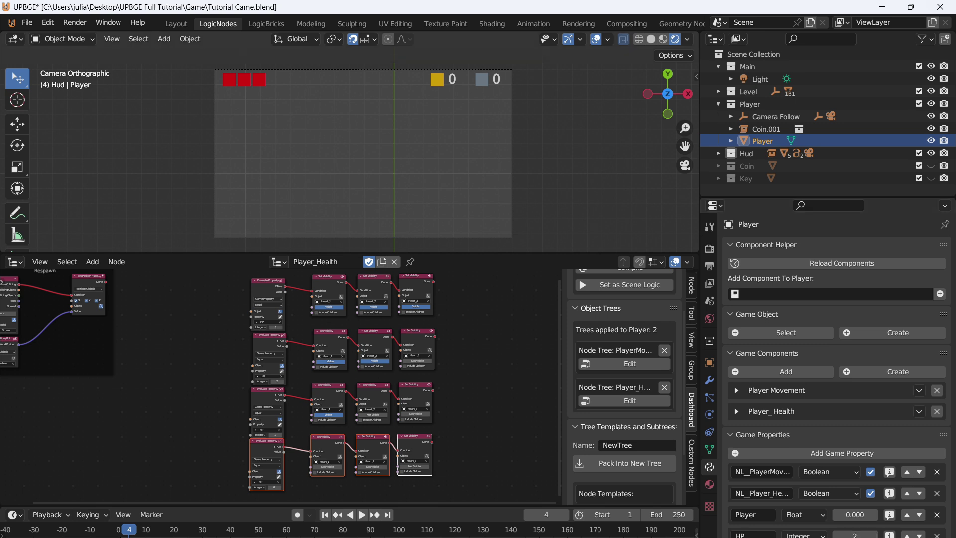
pyautogui.press('p')
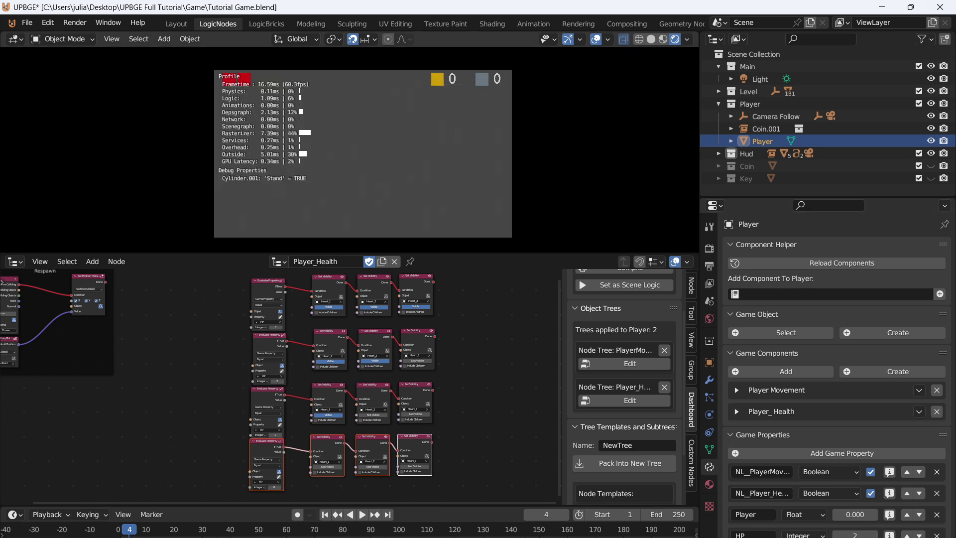
pyautogui.press('Escape')
# Play-test the hearts display with the Player's HP property at 1 and at 0.
pyautogui.click(836, 536)
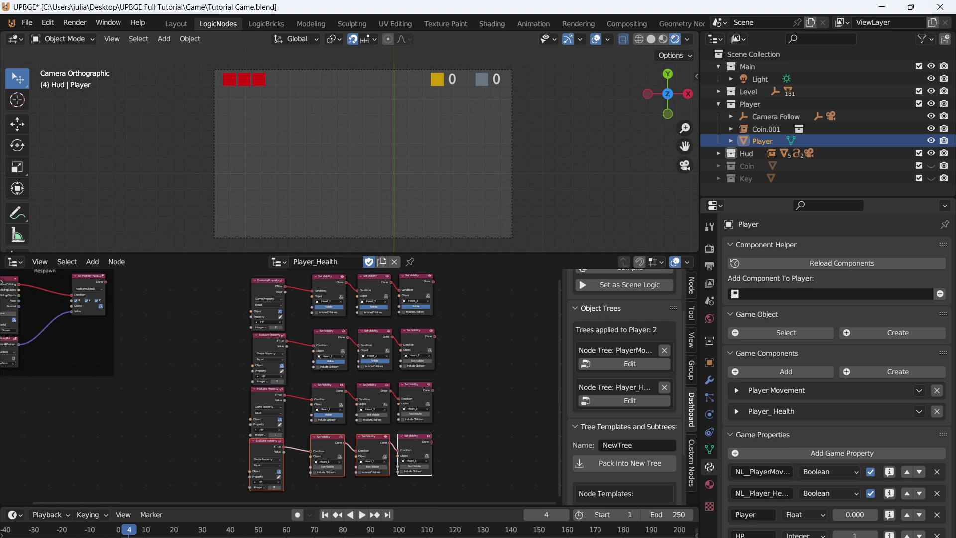
pyautogui.press('p')
pyautogui.press('Escape')
pyautogui.click(836, 536)
pyautogui.press('p')
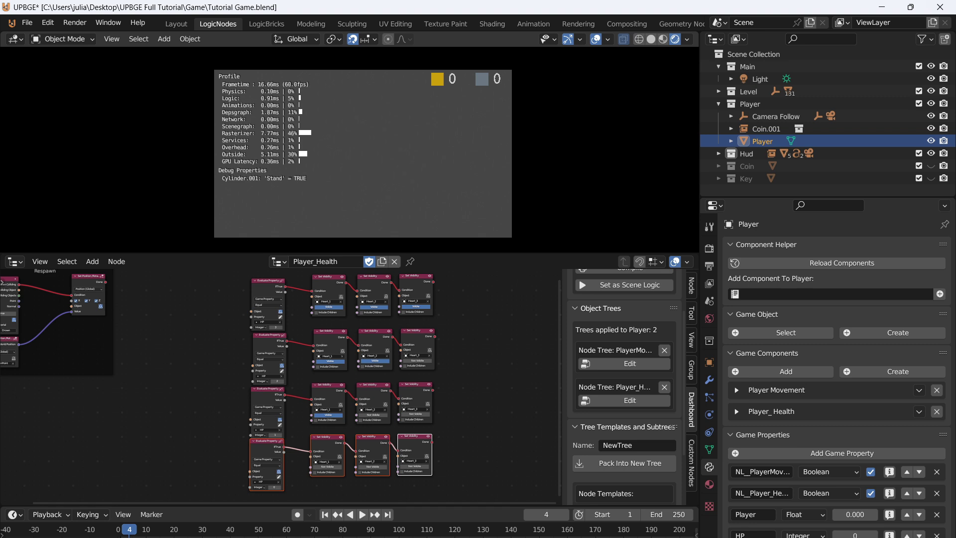
pyautogui.press('Escape')
# Set the Player's HP property back to 3.
pyautogui.click(855, 535)
pyautogui.write('3')
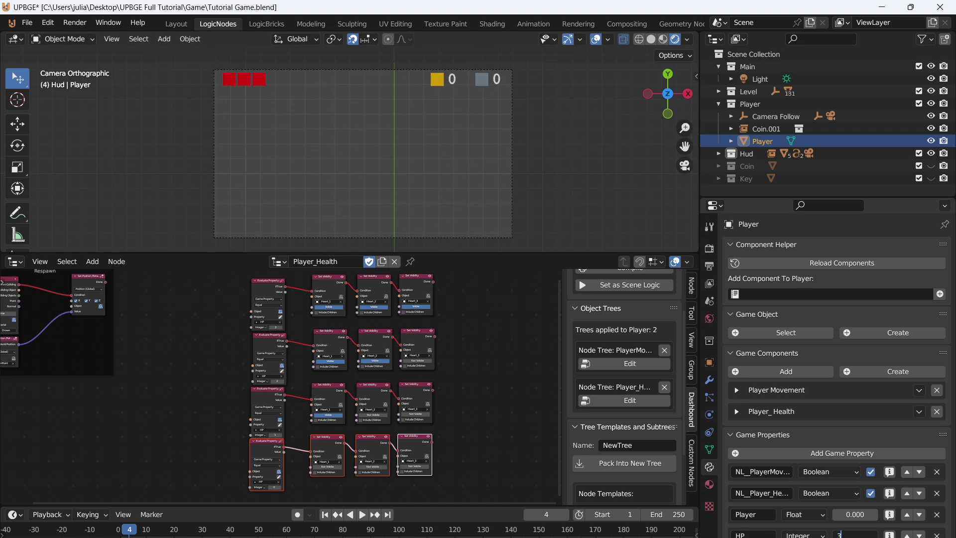
pyautogui.press('Return')
# Add a plane centred on the Heart_1 square and scale it slightly larger than the square.
pyautogui.click(229, 80)
pyautogui.press('KP_Decimal')
pyautogui.scroll(-3, 349, 149)
pyautogui.scroll(2, 349, 150)
pyautogui.scroll(-2, 349, 149)
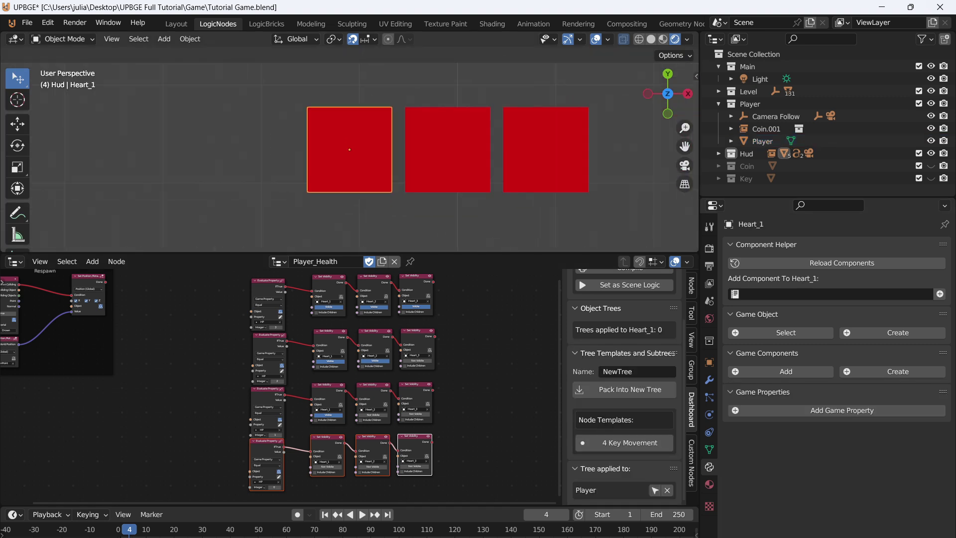
pyautogui.scroll(2, 627, 383)
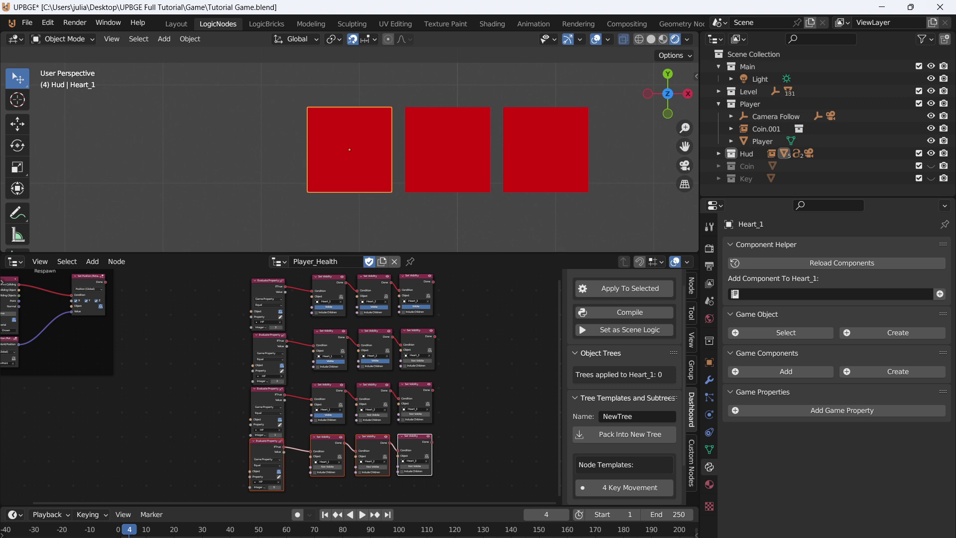
pyautogui.hotkey('shift', 'a')
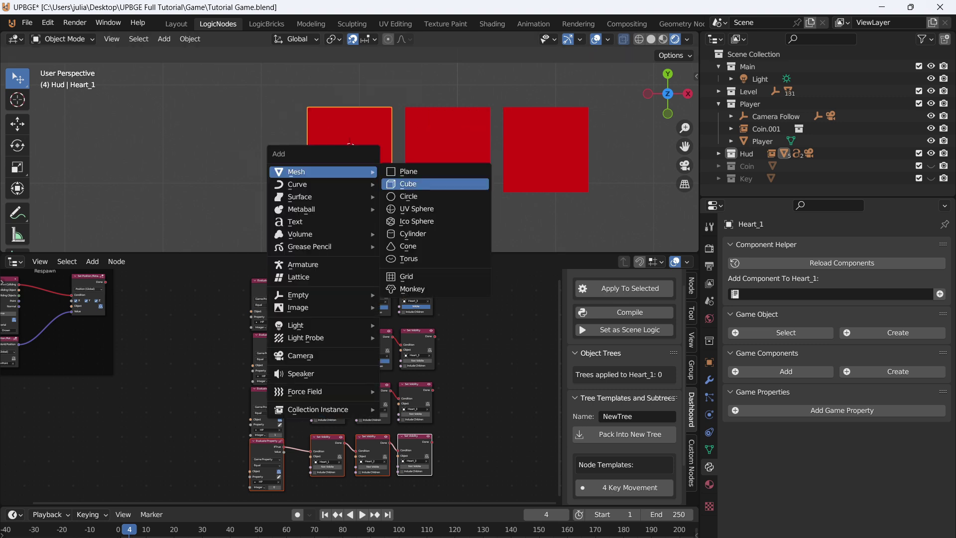
pyautogui.click(408, 171)
pyautogui.press('s')
pyautogui.press('Return')
# Move the new plane about 0.25 m down along Z so it sits behind Heart_1.
pyautogui.moveTo(378, 161); pyautogui.dragTo(418, 114, button='middle')
pyautogui.press('g')
pyautogui.press('z')
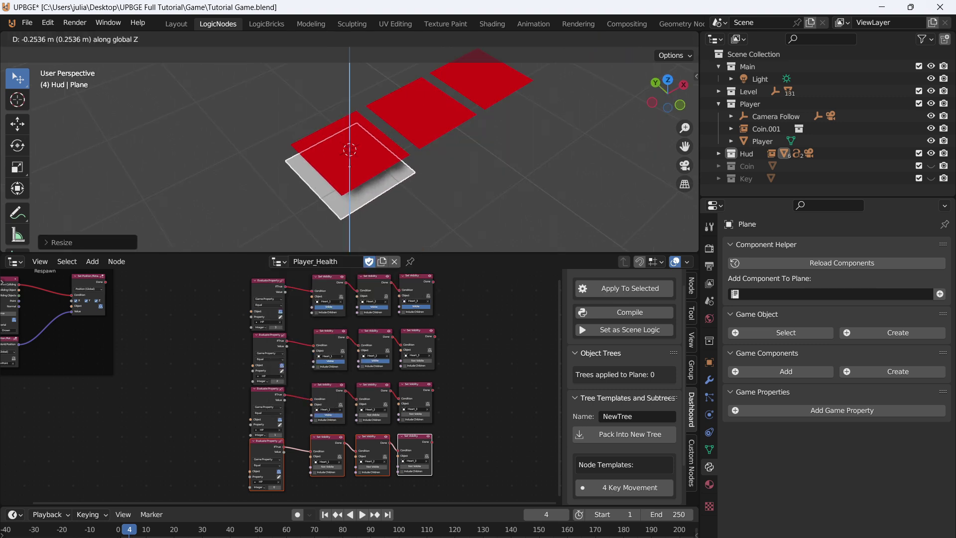
pyautogui.press('Return')
# Duplicate the backing plane twice in camera view and place the copies behind Heart_2 and Heart_3.
pyautogui.press('KP_0')
pyautogui.scroll(2, 350, 149)
pyautogui.keyDown('shift'); pyautogui.moveTo(281, 109); pyautogui.dragTo(417, 188, button='middle'); pyautogui.keyUp('shift')
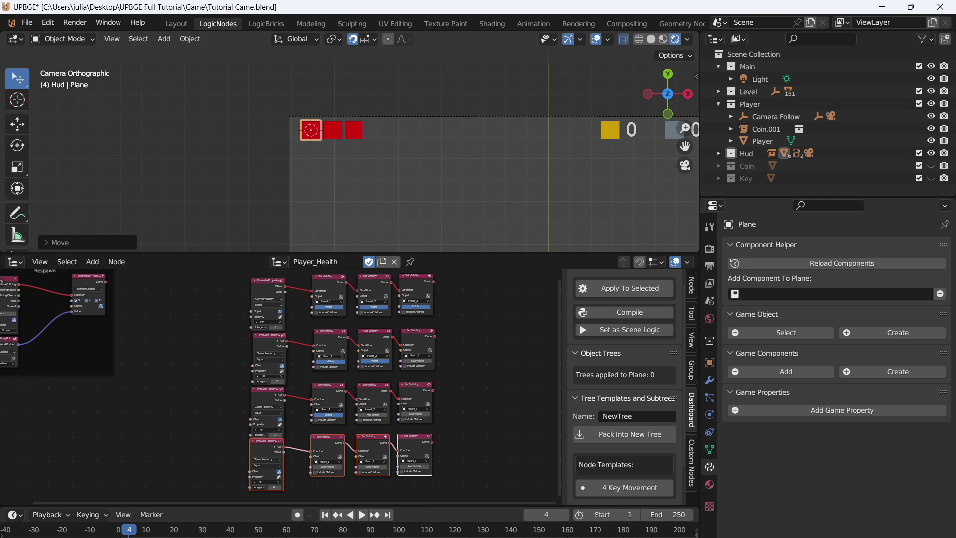
pyautogui.scroll(7, 349, 149)
pyautogui.keyDown('shift'); pyautogui.moveTo(211, 79); pyautogui.dragTo(272, 137, button='middle'); pyautogui.keyUp('shift')
pyautogui.scroll(2, 349, 150)
pyautogui.hotkey('shift', 'd')
pyautogui.press('Return')
pyautogui.hotkey('shift', 'd')
pyautogui.press('Return')
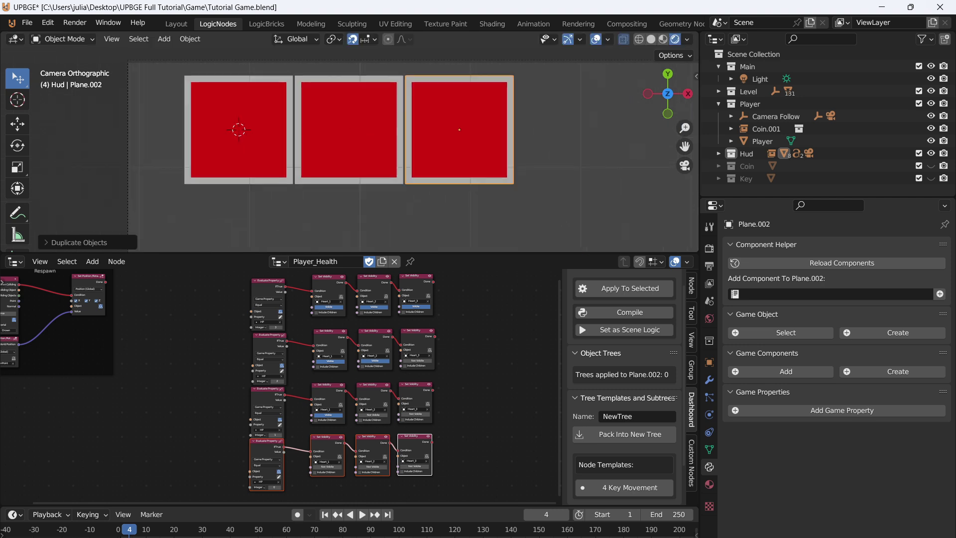
# Join the three backing planes, set the pivot to Individual Origins, and extrude and scale their faces inward to about 0.86.
pyautogui.keyDown('shift'); pyautogui.click(349, 180); pyautogui.keyUp('shift')
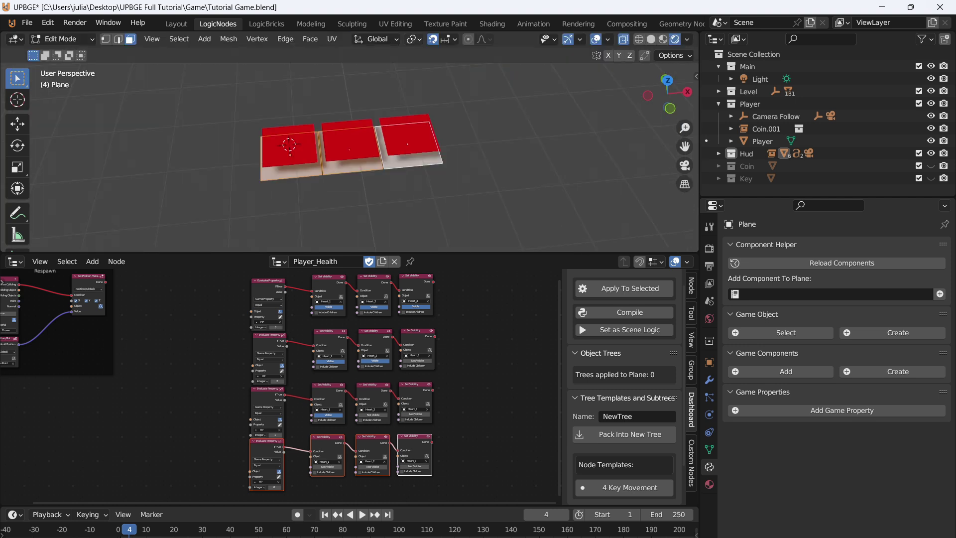
pyautogui.click(413, 39)
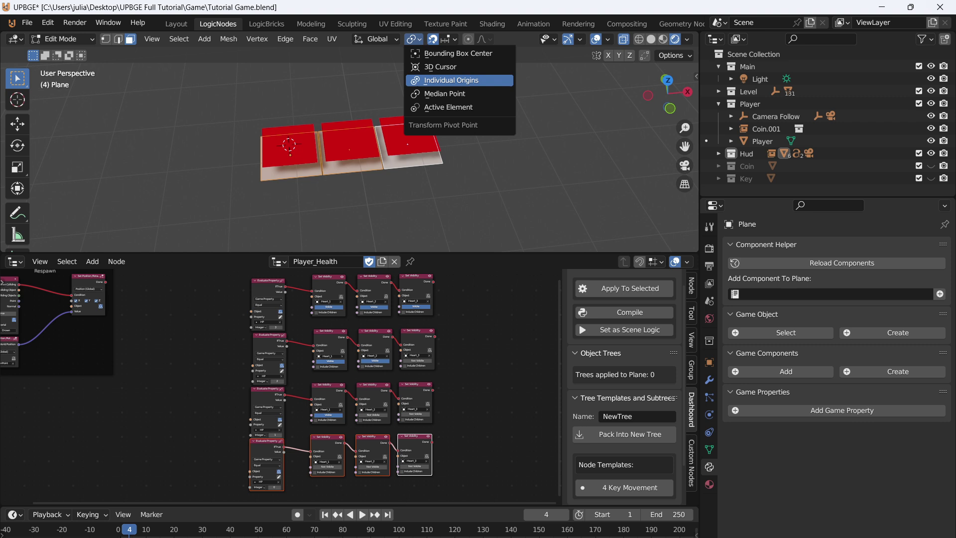
pyautogui.click(448, 80)
pyautogui.press('s')
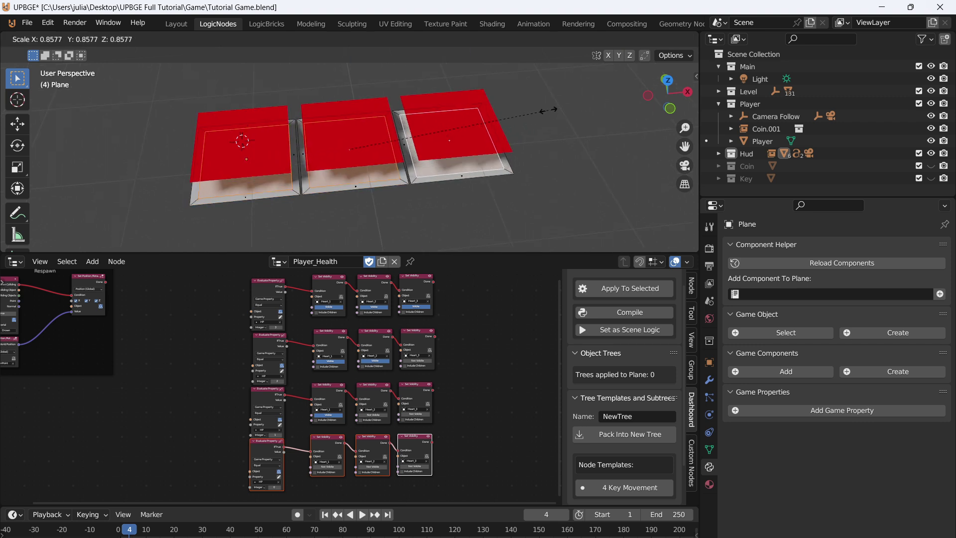
pyautogui.click(548, 110)
# Hollow the three backing squares into frames by deleting their inset faces and the original full-size faces, and return to Object Mode.
pyautogui.press('x')
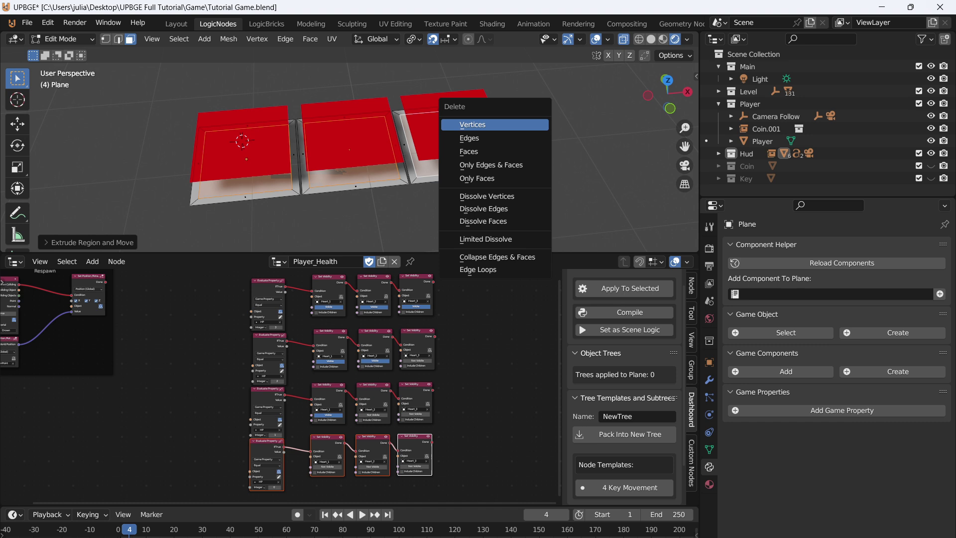
pyautogui.click(473, 150)
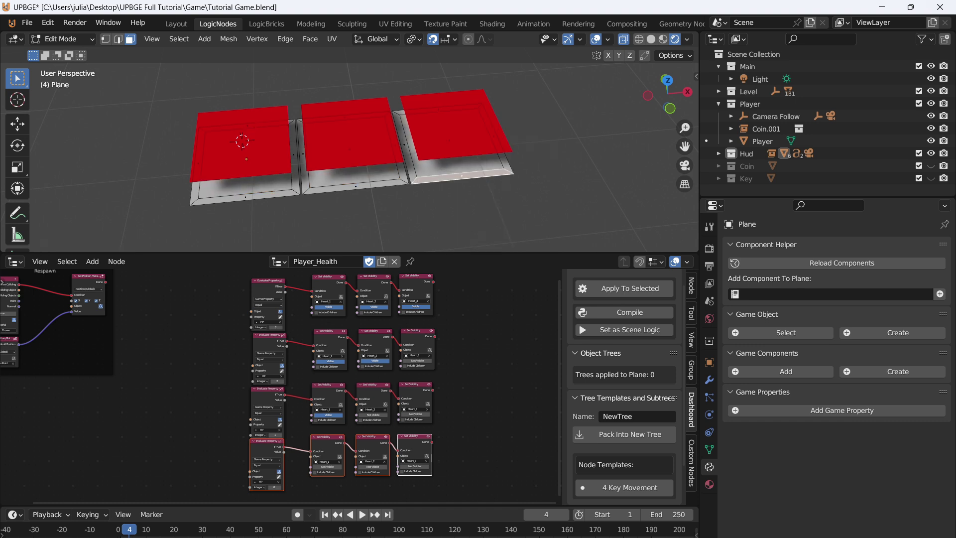
pyautogui.click(449, 140)
pyautogui.keyDown('shift'); pyautogui.click(349, 149); pyautogui.keyUp('shift')
pyautogui.keyDown('shift'); pyautogui.click(245, 159); pyautogui.keyUp('shift')
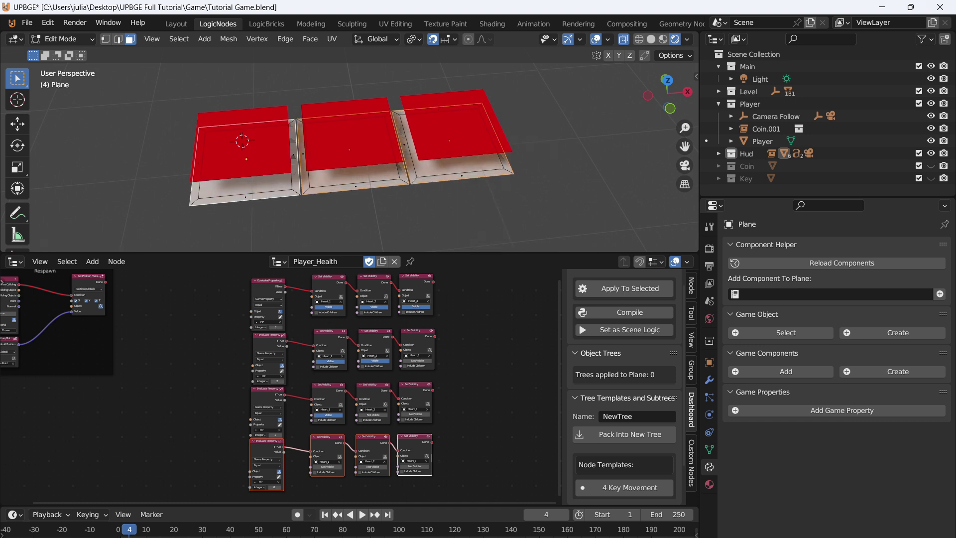
pyautogui.click(246, 159)
pyautogui.press('l')
pyautogui.press('l')
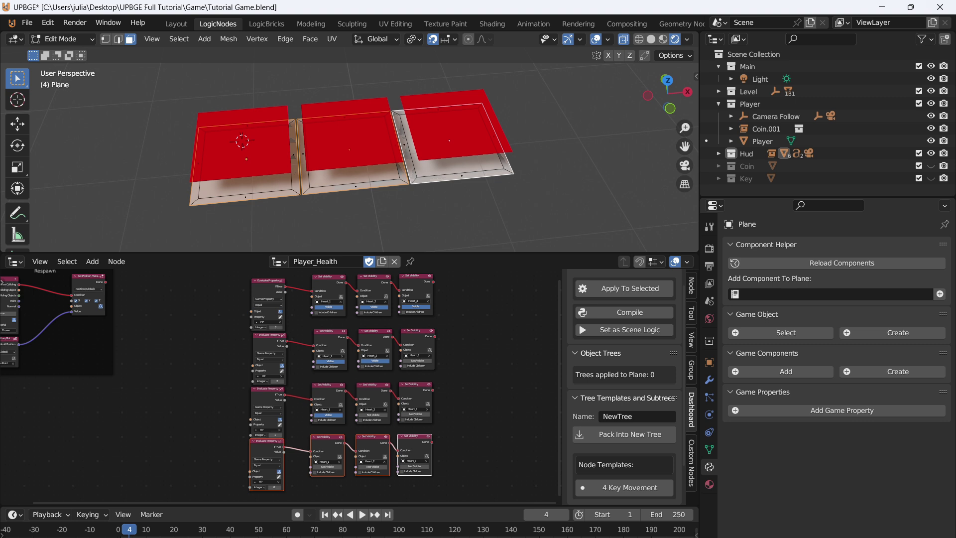
pyautogui.press('x')
pyautogui.click(463, 150)
pyautogui.press('Tab')
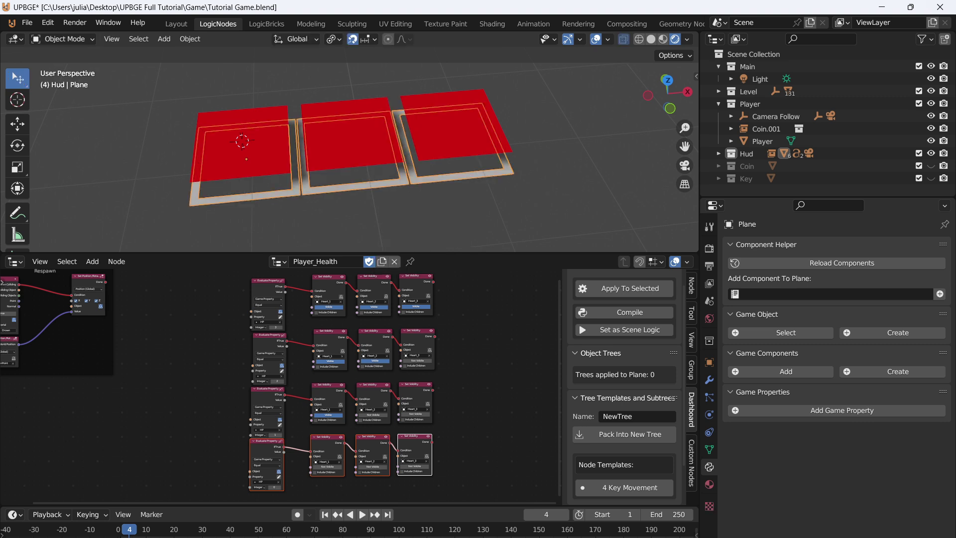
# Give the frames a new material with an Emission surface and a black color.
pyautogui.click(709, 484)
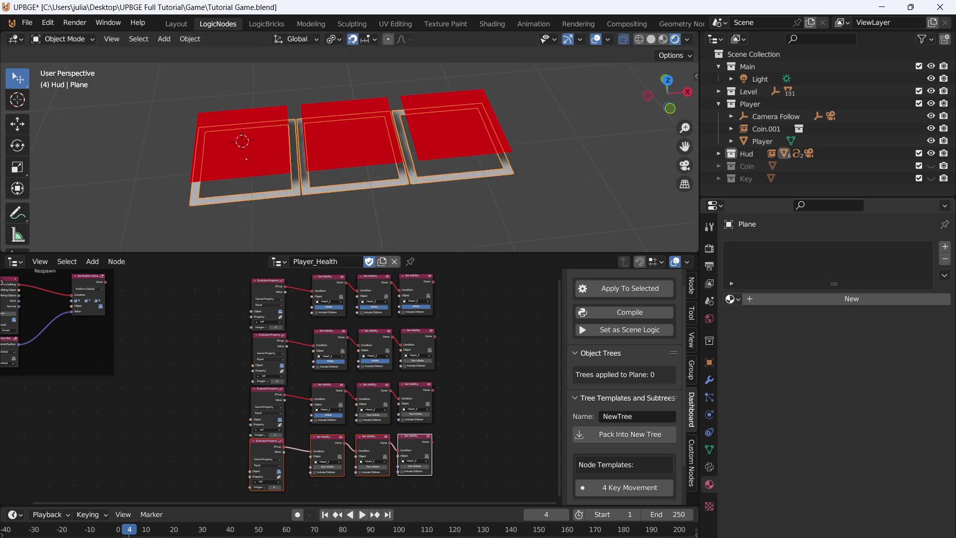
pyautogui.click(852, 299)
pyautogui.click(877, 376)
pyautogui.click(767, 143)
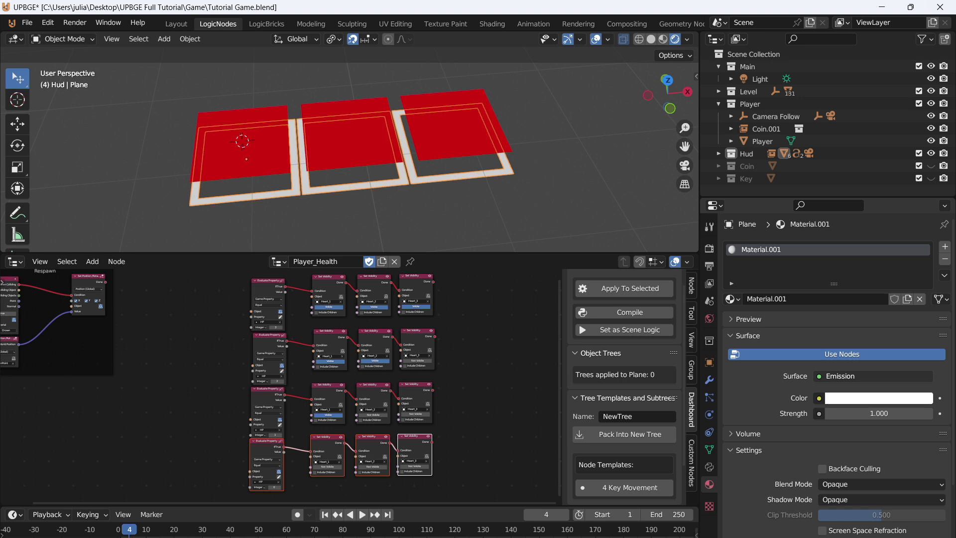
pyautogui.click(879, 398)
pyautogui.moveTo(865, 367); pyautogui.dragTo(826, 366)
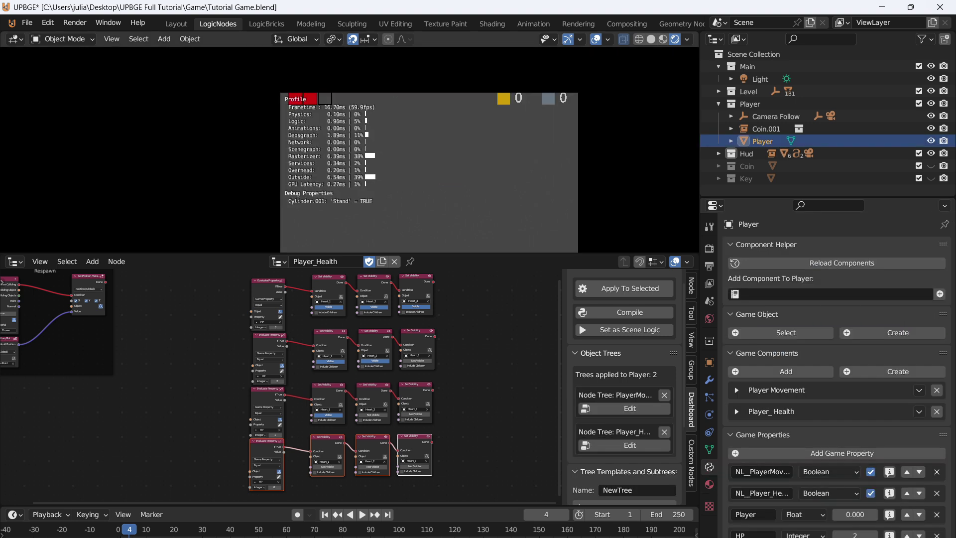
# Group the four rows of heart visibility nodes in a node frame labelled "Health" and end the play-test.
pyautogui.press('Escape')
pyautogui.scroll(2, 392, 329)
pyautogui.scroll(-4, 287, 398)
pyautogui.moveTo(215, 303)
pyautogui.mouseDown()
pyautogui.moveTo(528, 506)
pyautogui.moveTo(451, 482)
pyautogui.mouseUp()
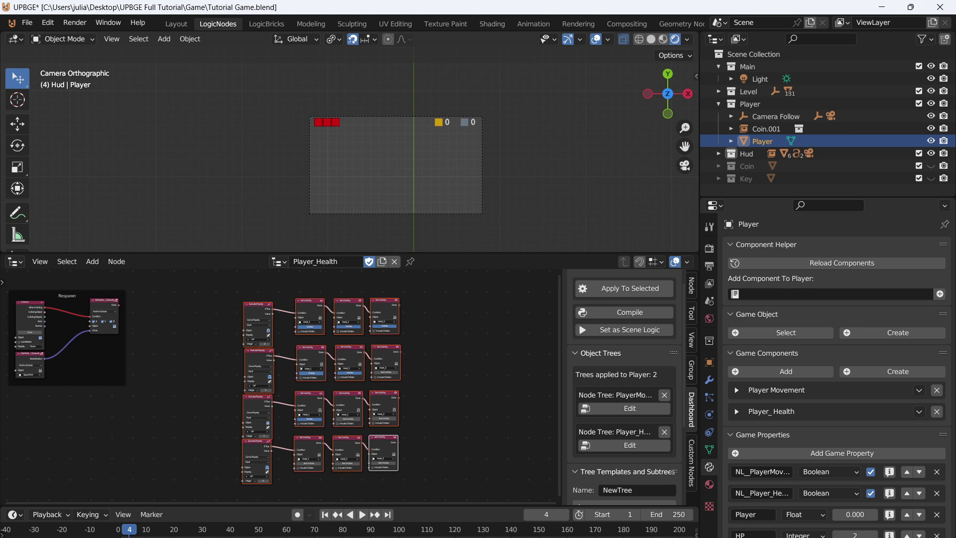
pyautogui.hotkey('ctrl', 'j')
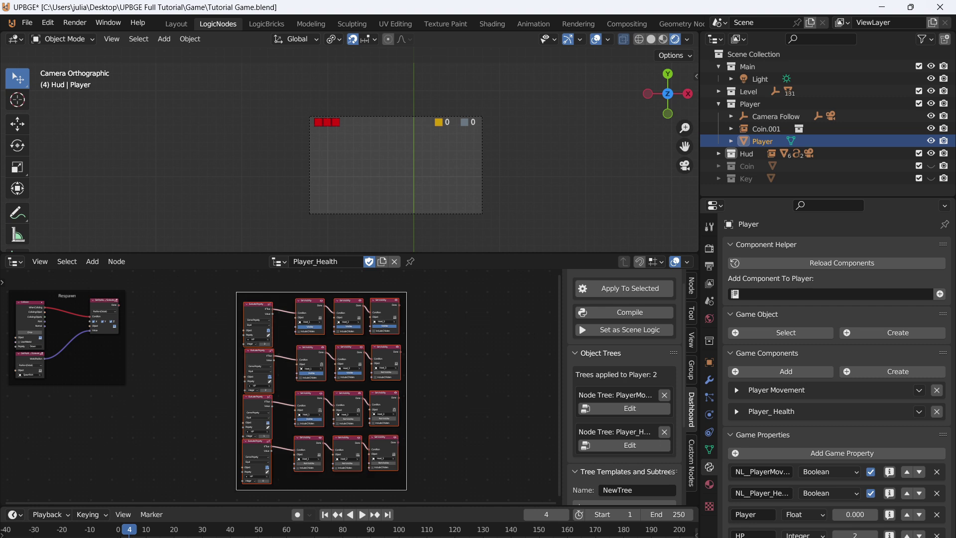
pyautogui.press('F2')
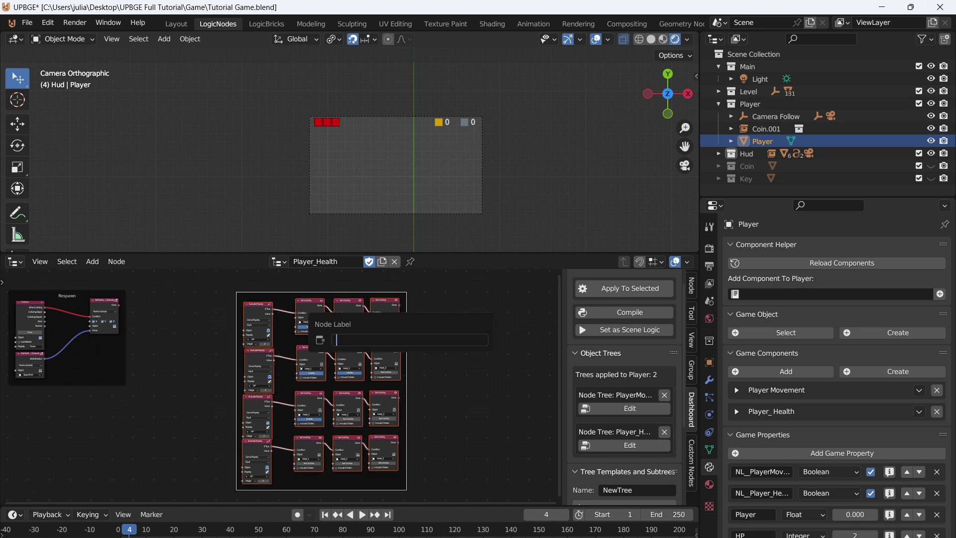
pyautogui.write('Health')
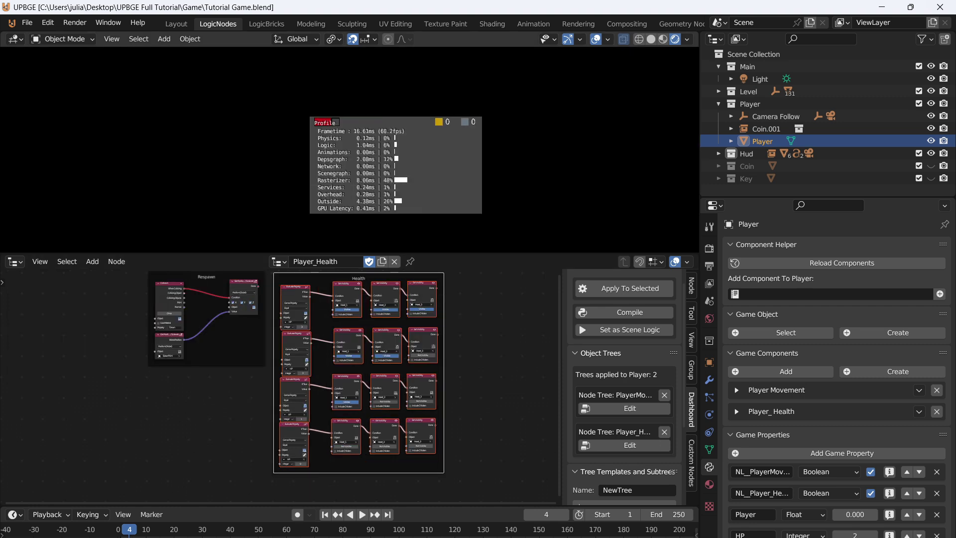
pyautogui.press('Escape')
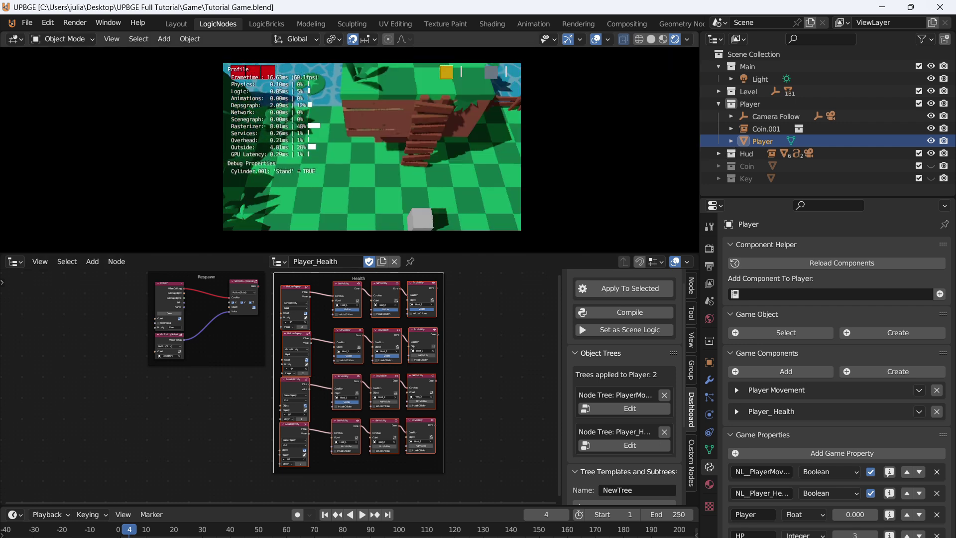
# End the play-test and move the Collision and Get Position nodes away from the Set Position node in the Respawn frame.
pyautogui.press('Escape')
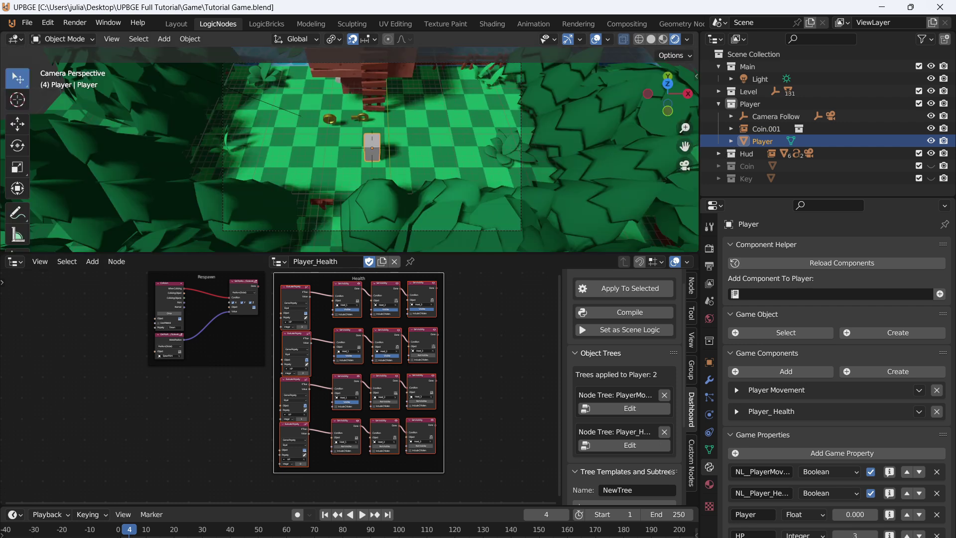
pyautogui.scroll(11, 102, 288)
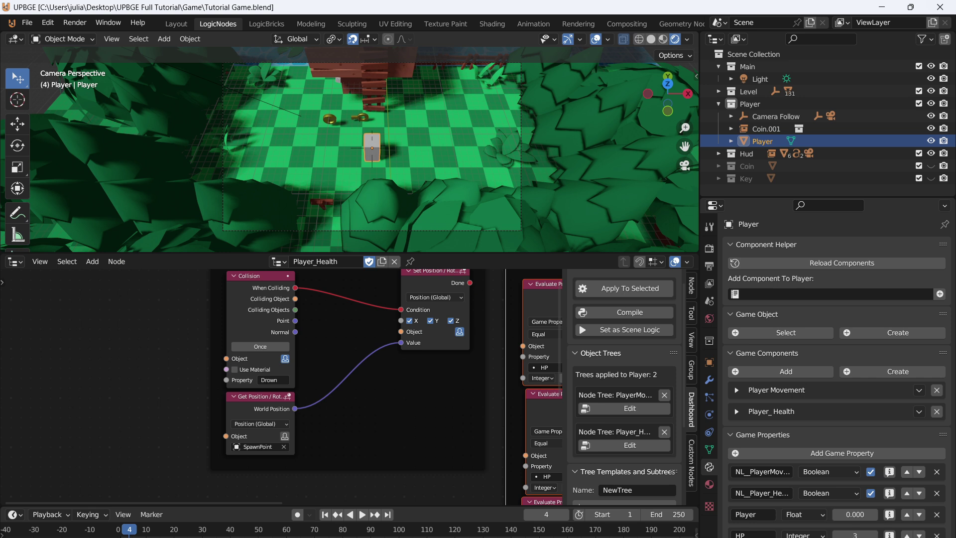
pyautogui.moveTo(259, 329); pyautogui.dragTo(169, 330)
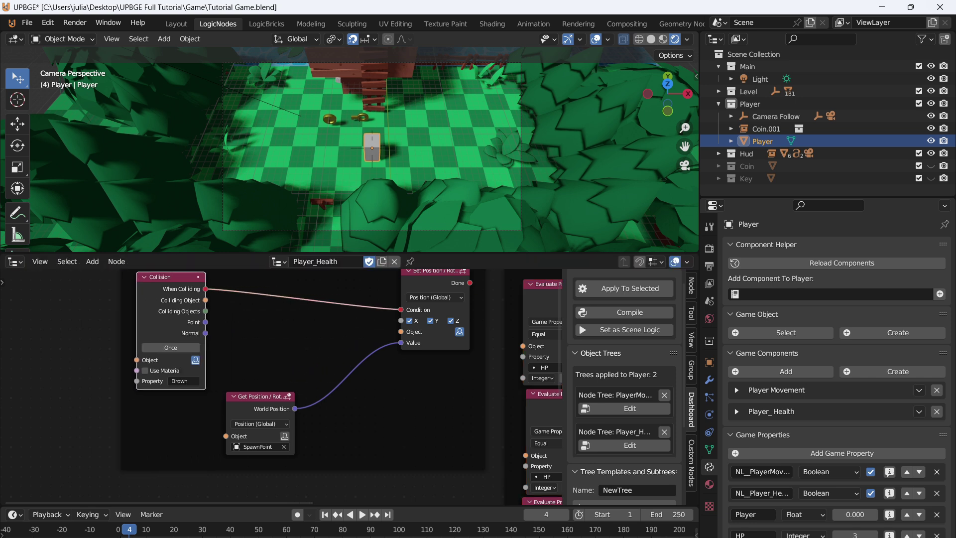
pyautogui.moveTo(256, 396); pyautogui.dragTo(165, 400)
# Add a Modify Property node inside the Respawn frame, directly below the Set Position node.
pyautogui.hotkey('shift', 'a')
pyautogui.click(388, 237)
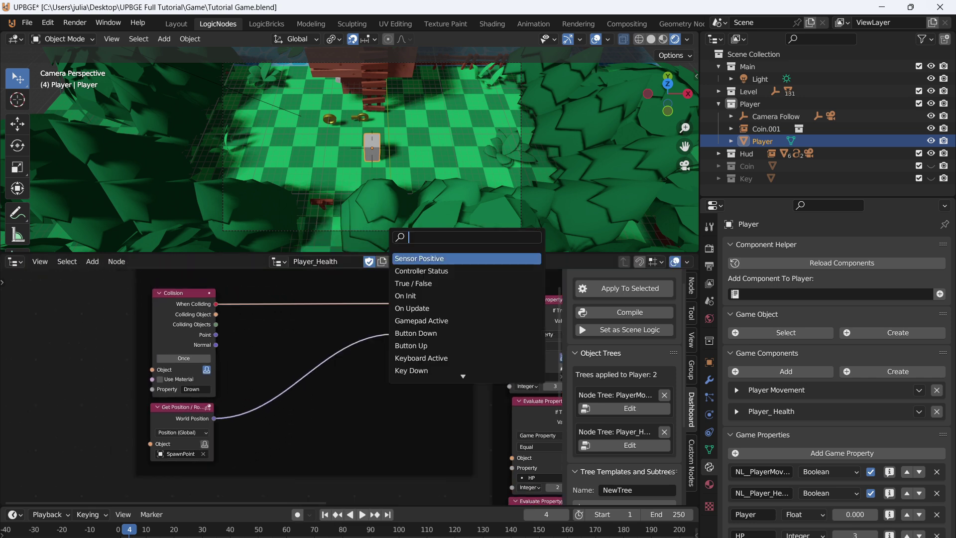
pyautogui.write('mod')
pyautogui.press('Return')
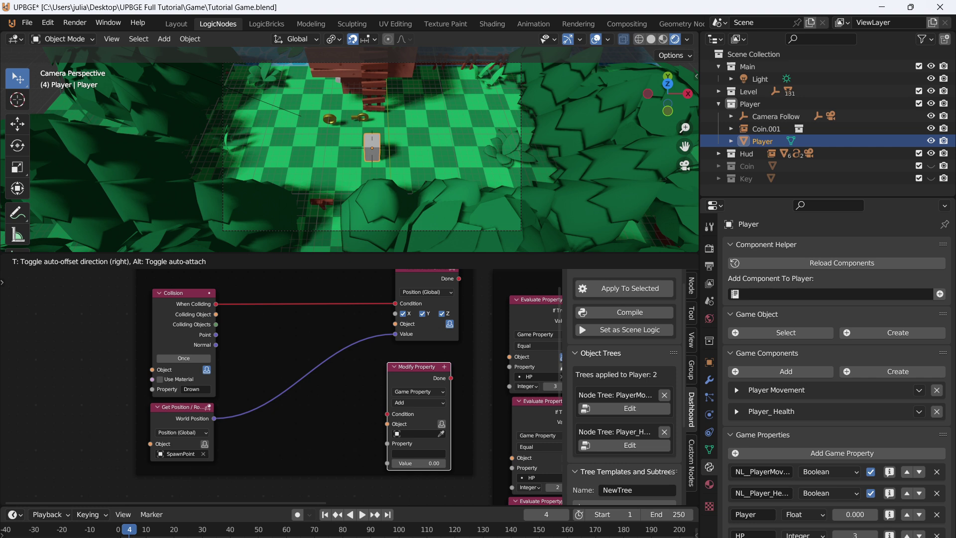
pyautogui.press('Return')
pyautogui.moveTo(446, 468); pyautogui.dragTo(434, 493, button='middle')
pyautogui.scroll(2, 433, 493)
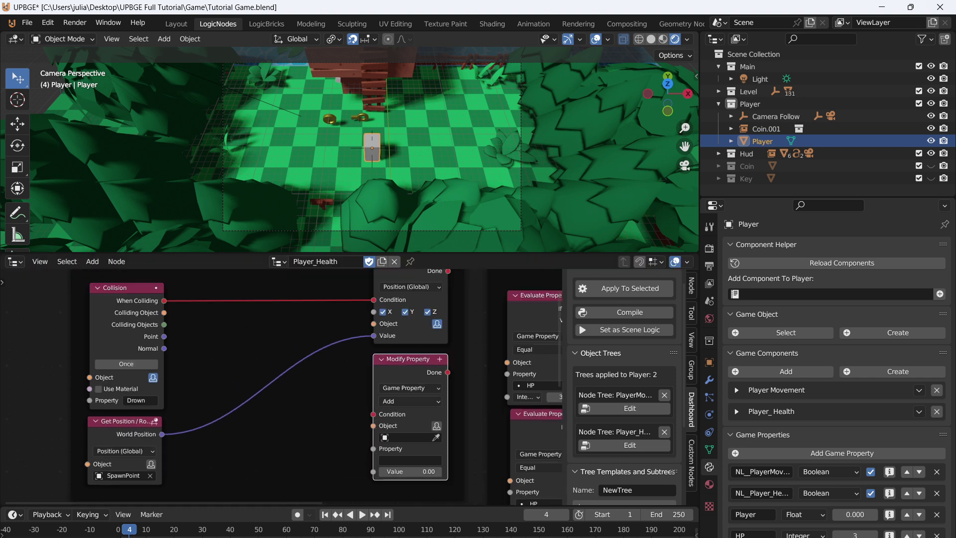
# Link the Set Position node's Done output to the Modify Property node's Condition input.
pyautogui.click(127, 294)
pyautogui.moveTo(236, 359); pyautogui.dragTo(178, 387, button='middle')
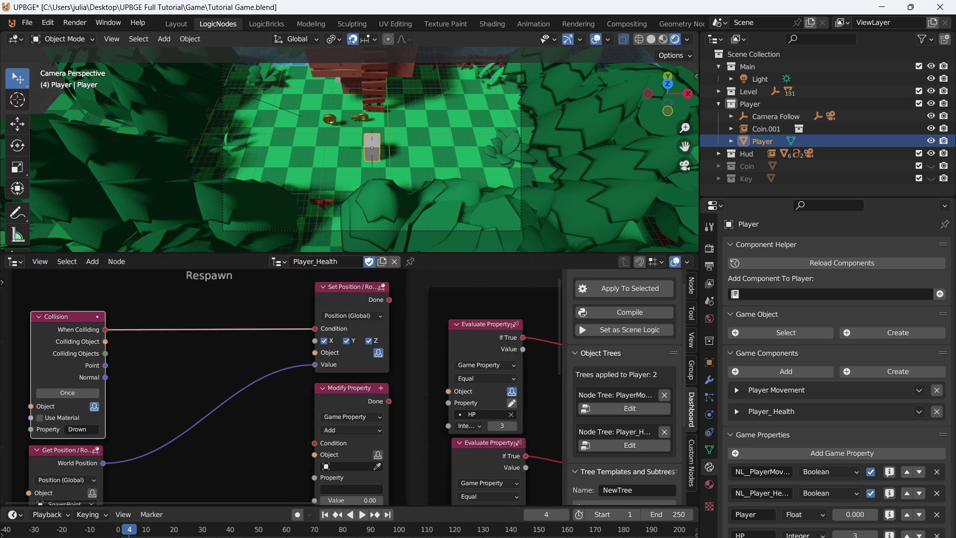
pyautogui.moveTo(390, 300); pyautogui.dragTo(297, 472)
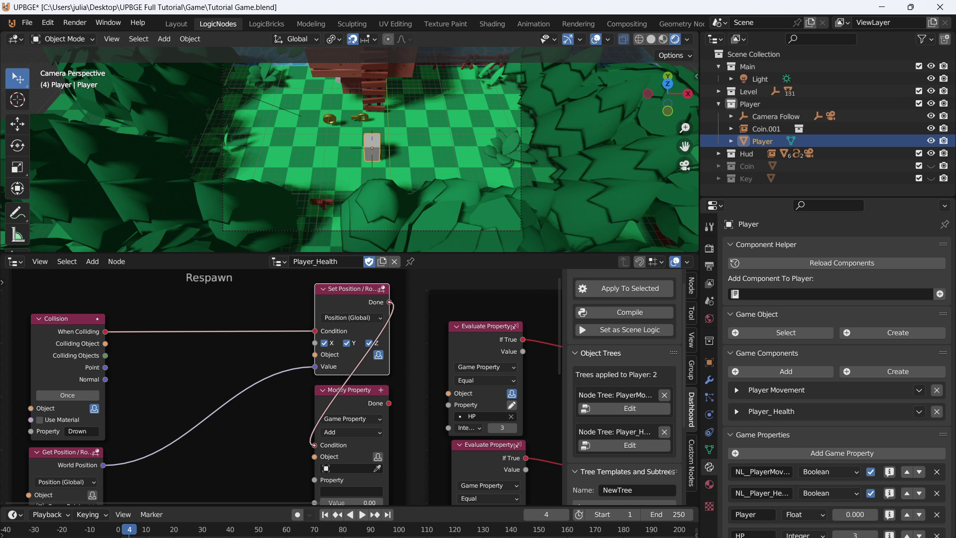
# Configure the Modify Property node to use its owner object and subtract 1.00 from the HP property.
pyautogui.moveTo(260, 494); pyautogui.dragTo(279, 386, button='middle')
pyautogui.scroll(4, 278, 387)
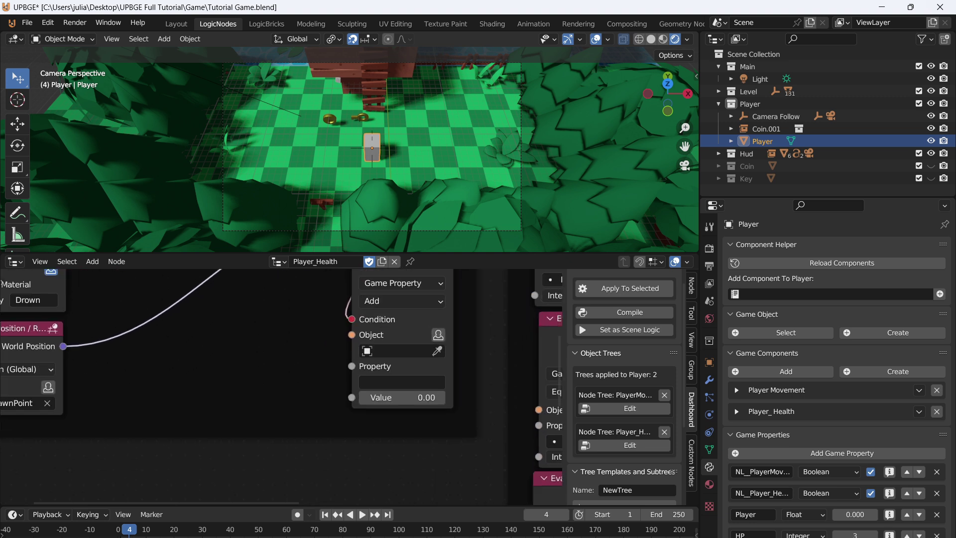
pyautogui.click(438, 334)
pyautogui.click(402, 366)
pyautogui.click(383, 431)
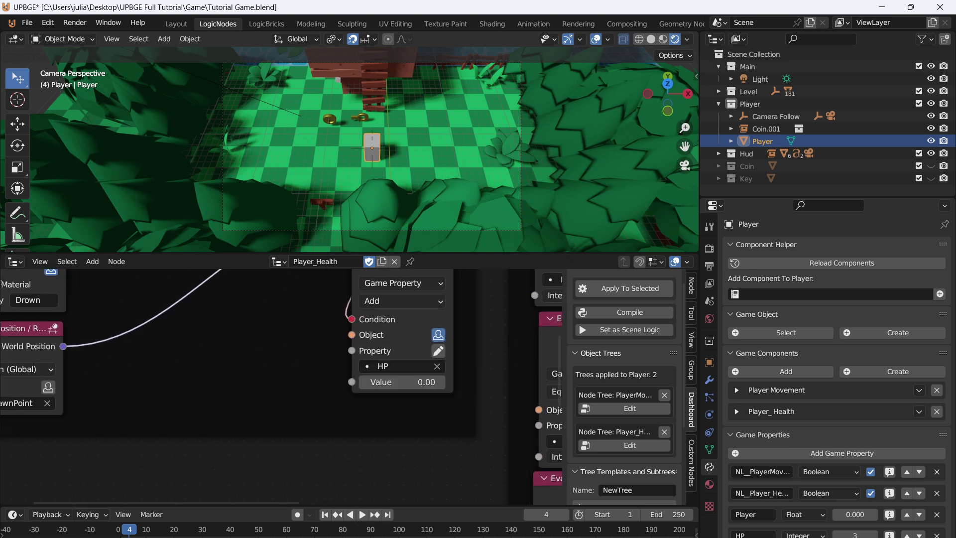
pyautogui.press('Return')
pyautogui.click(402, 301)
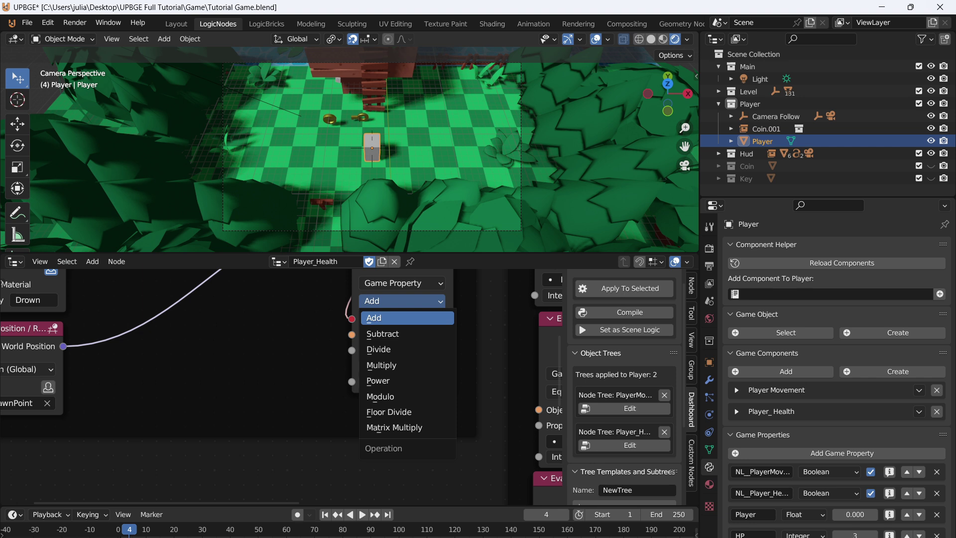
pyautogui.click(402, 333)
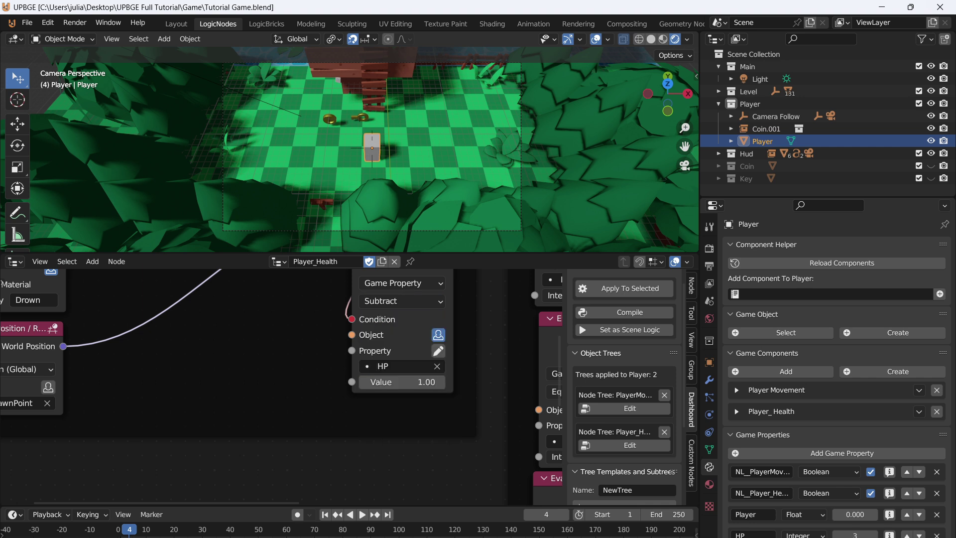
# Play-test the game by walking the player into the water to check the respawn and heart loss.
pyautogui.press('p')
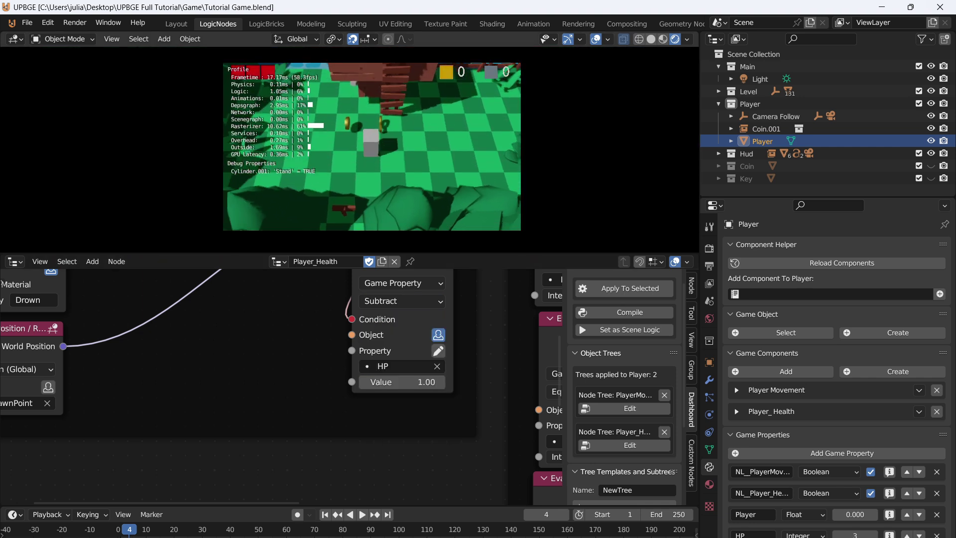
pyautogui.press('w')
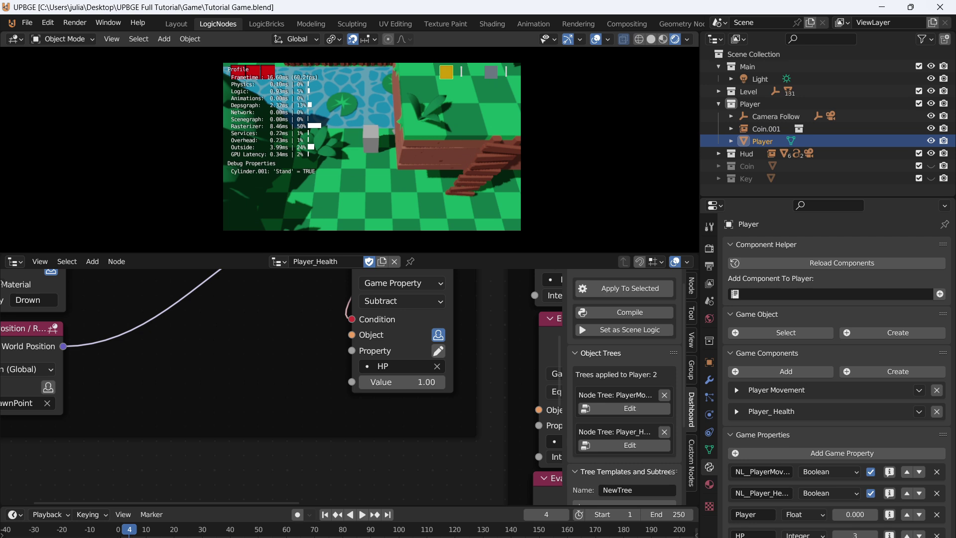
pyautogui.press('w')
pyautogui.press('a')
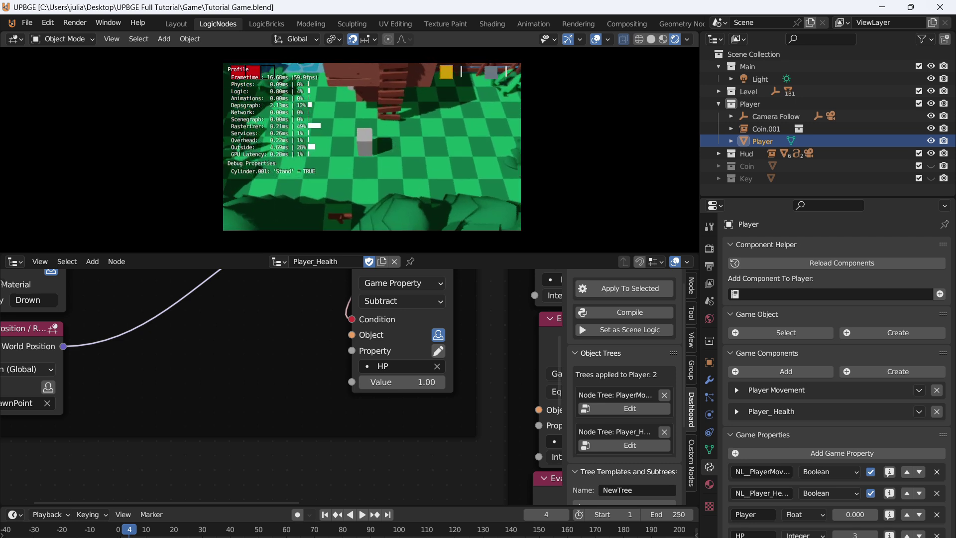